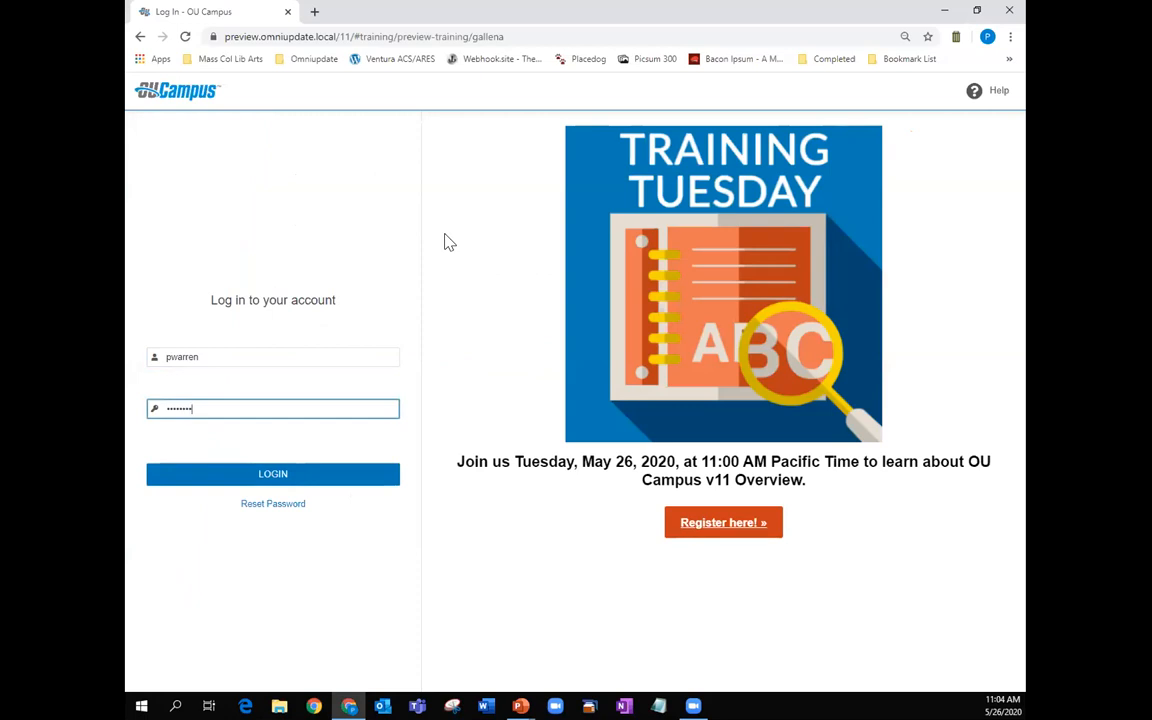
Step: Log in to the account with the entered credentials and open the inbox from the dashboard
click(284, 480)
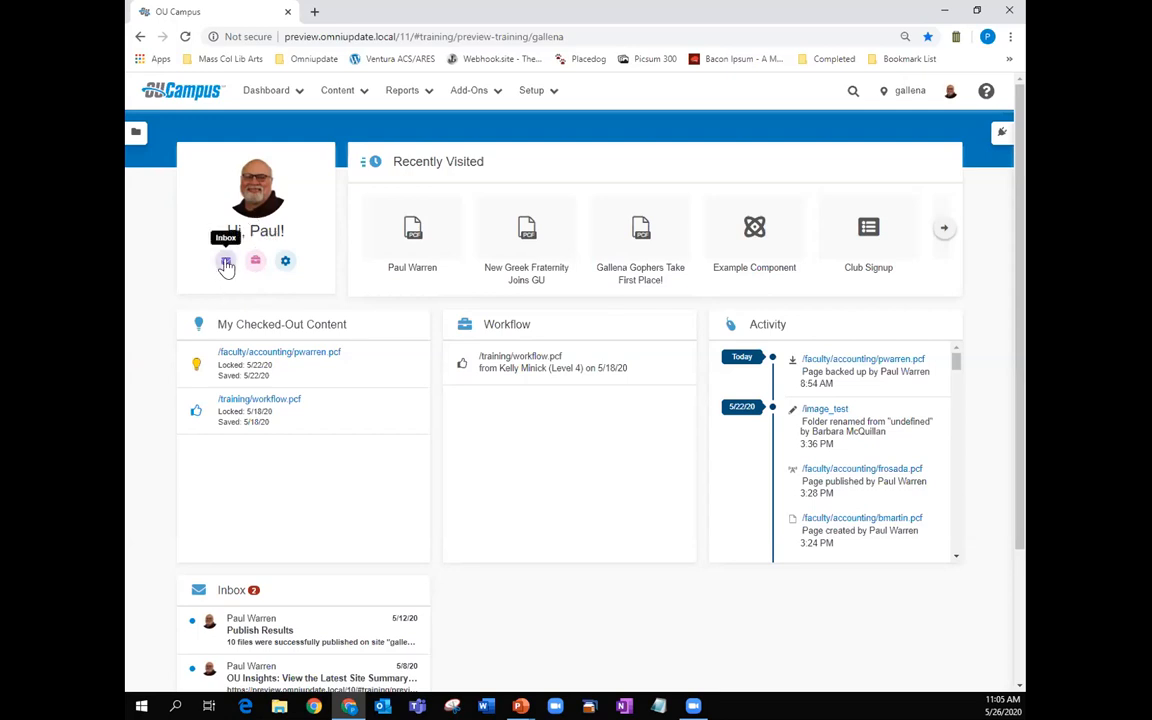
click(226, 263)
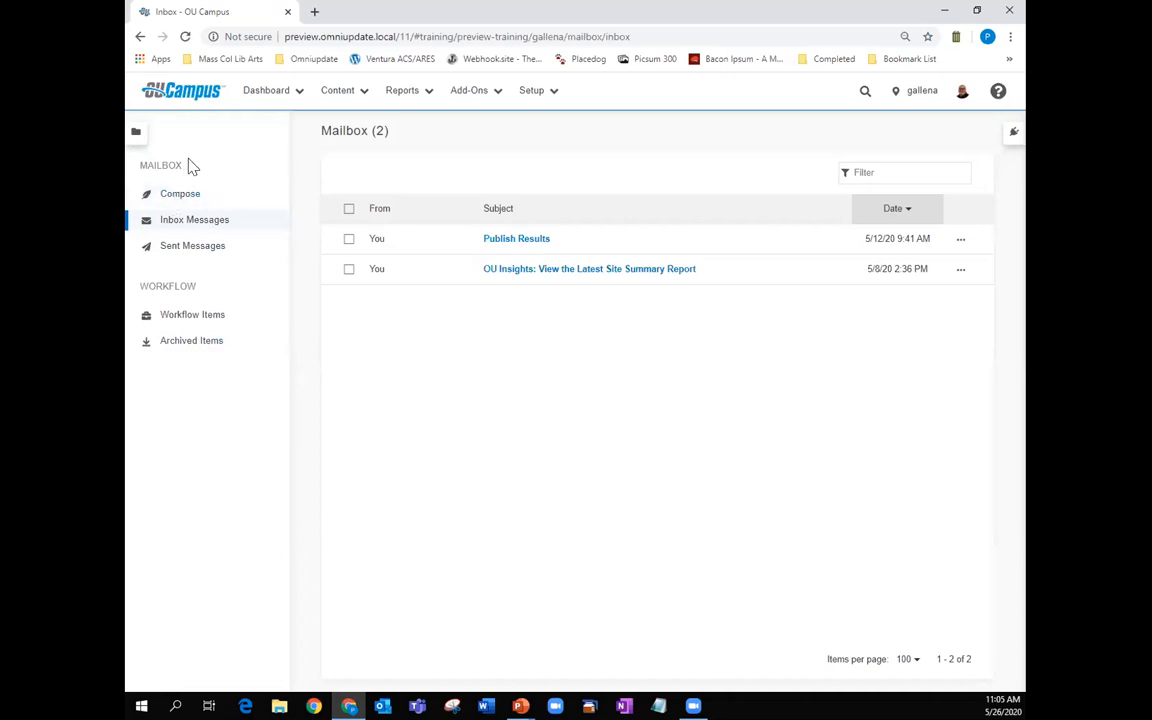
Step: Start composing a message, examine the groups and users available as recipients, and discard the message
click(178, 199)
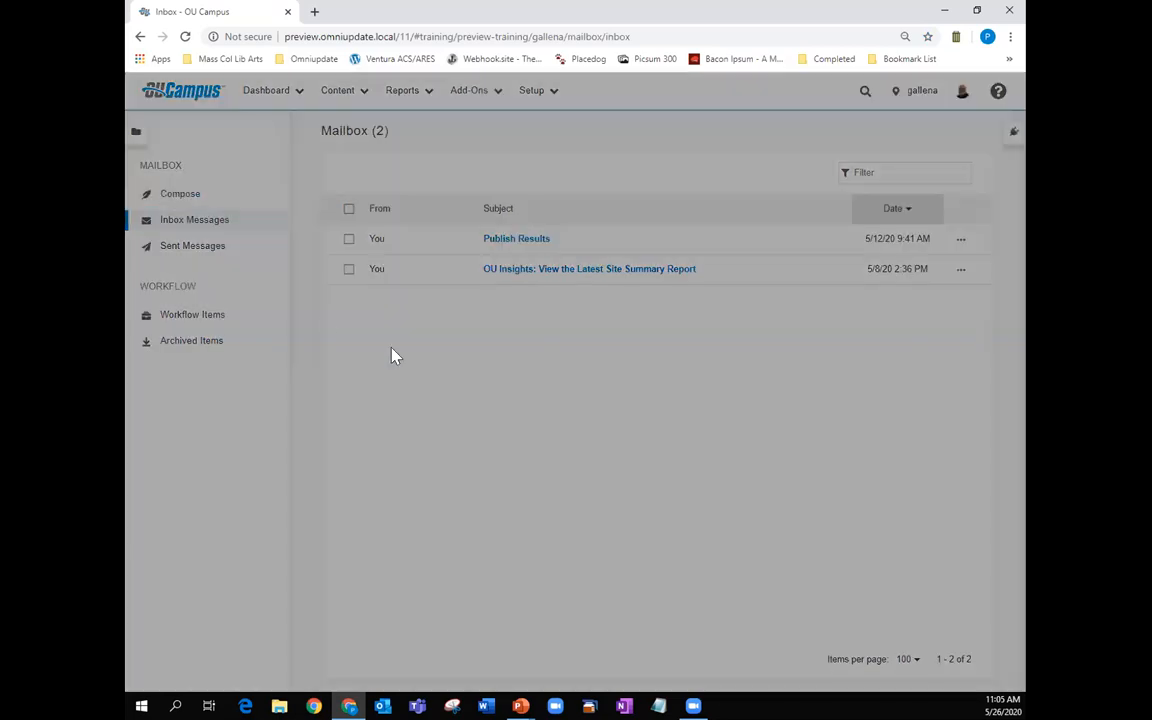
click(583, 259)
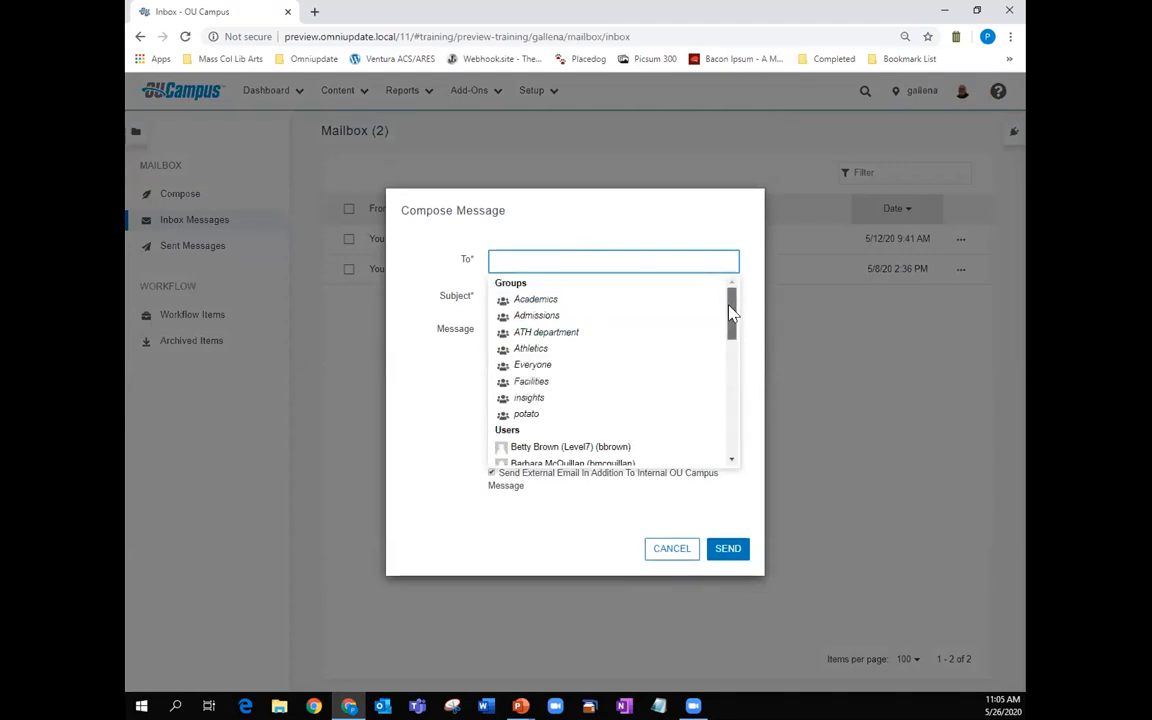
scroll(733, 305, down, 1)
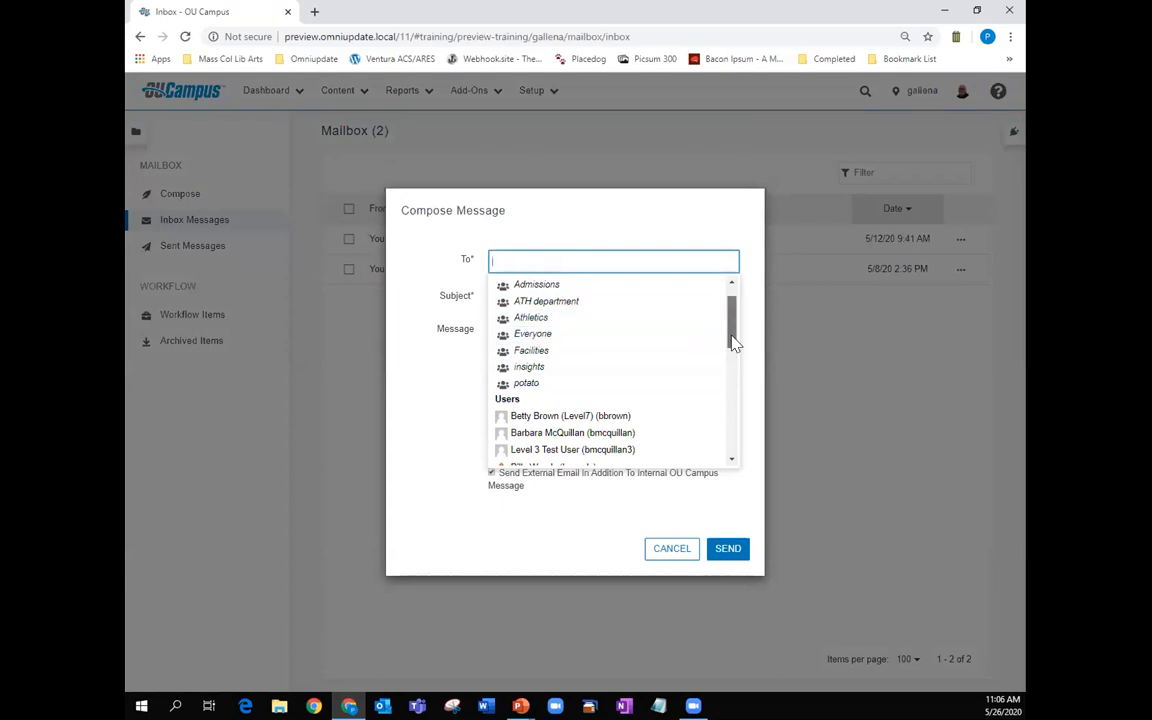
scroll(585, 342, down, 2)
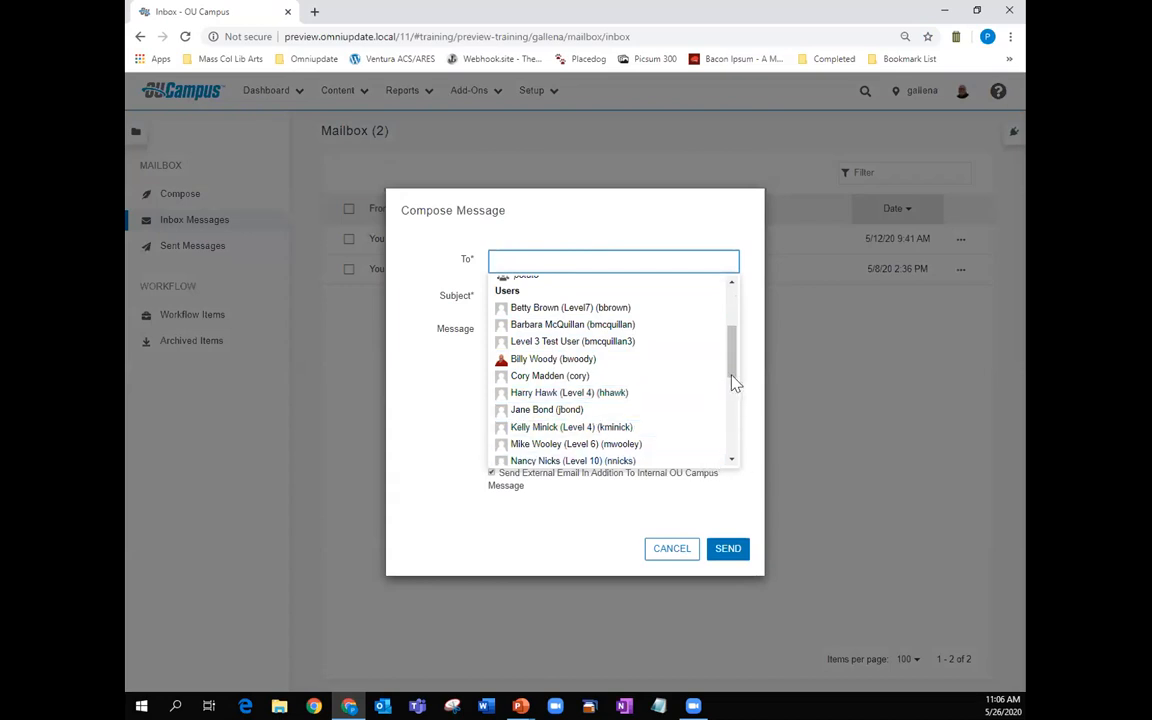
click(742, 488)
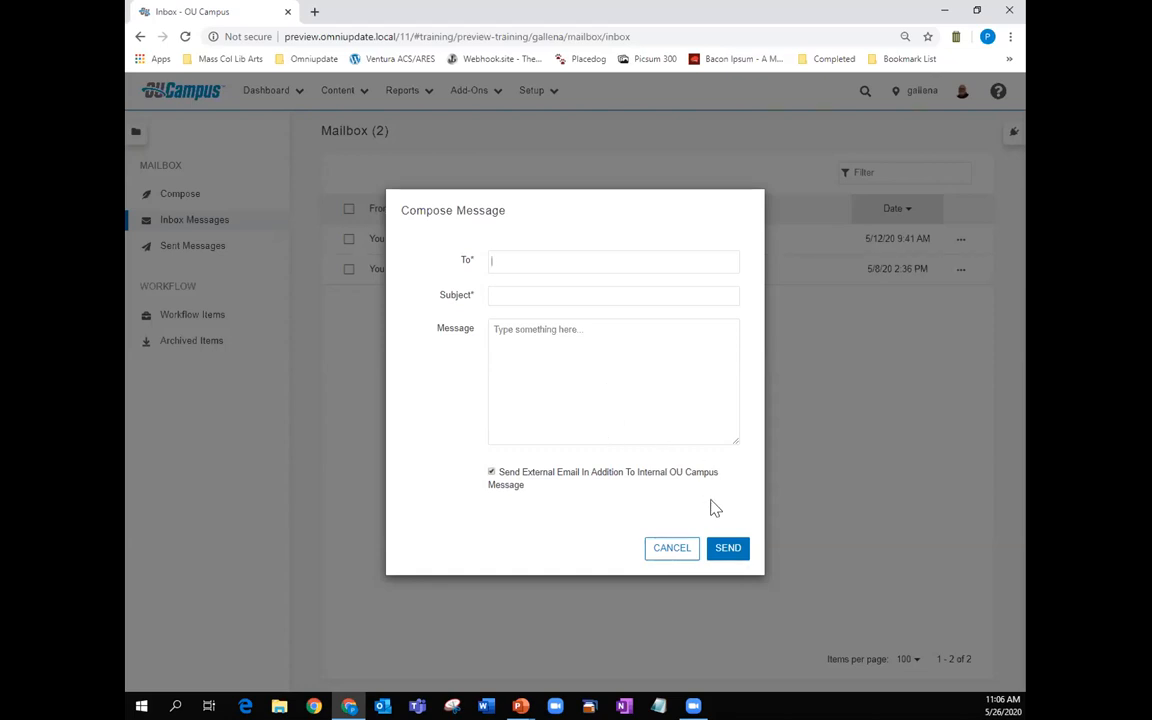
key(Down)
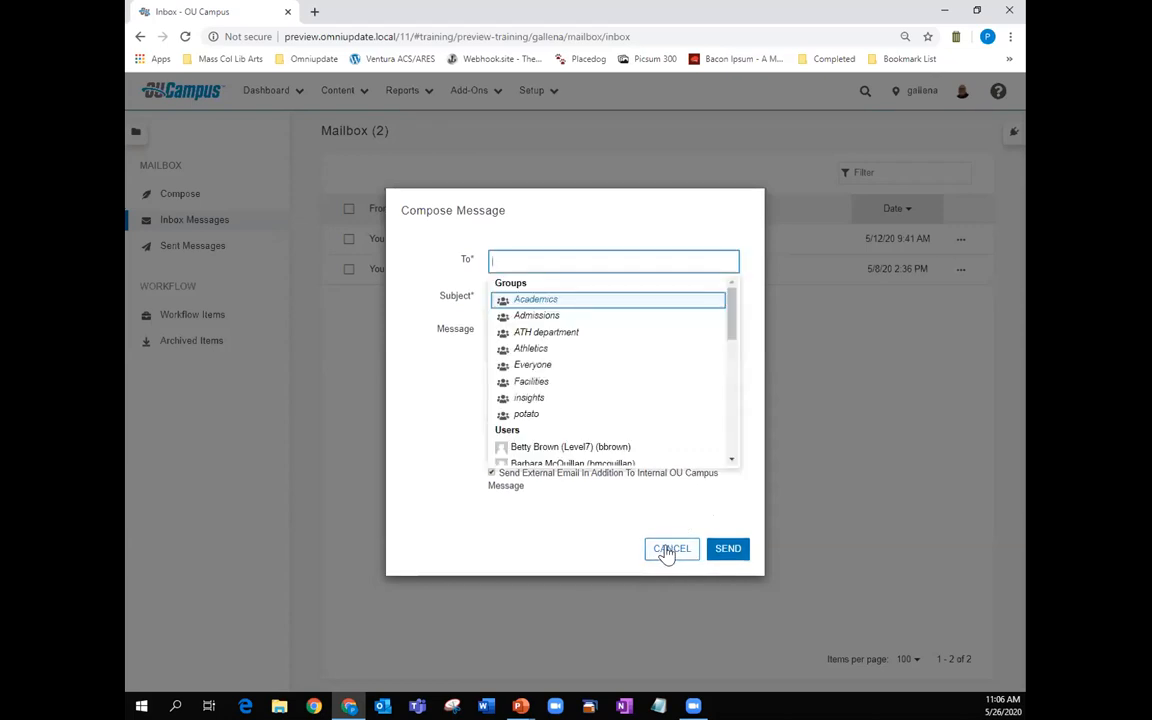
click(666, 552)
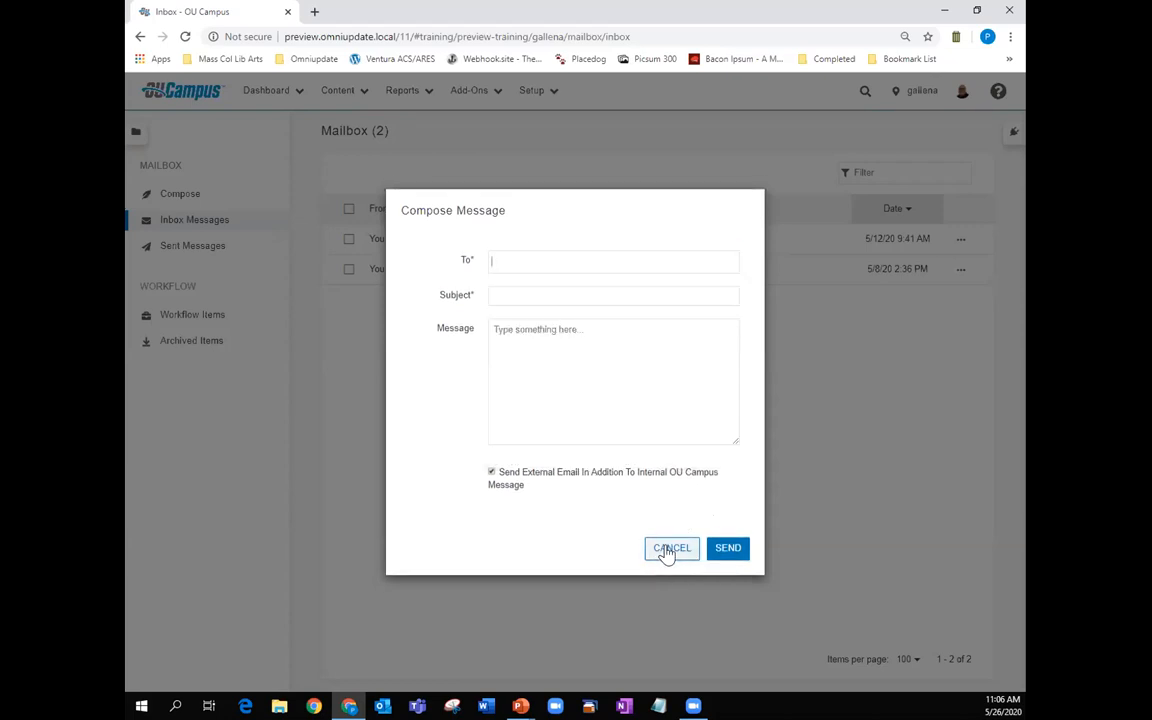
click(666, 552)
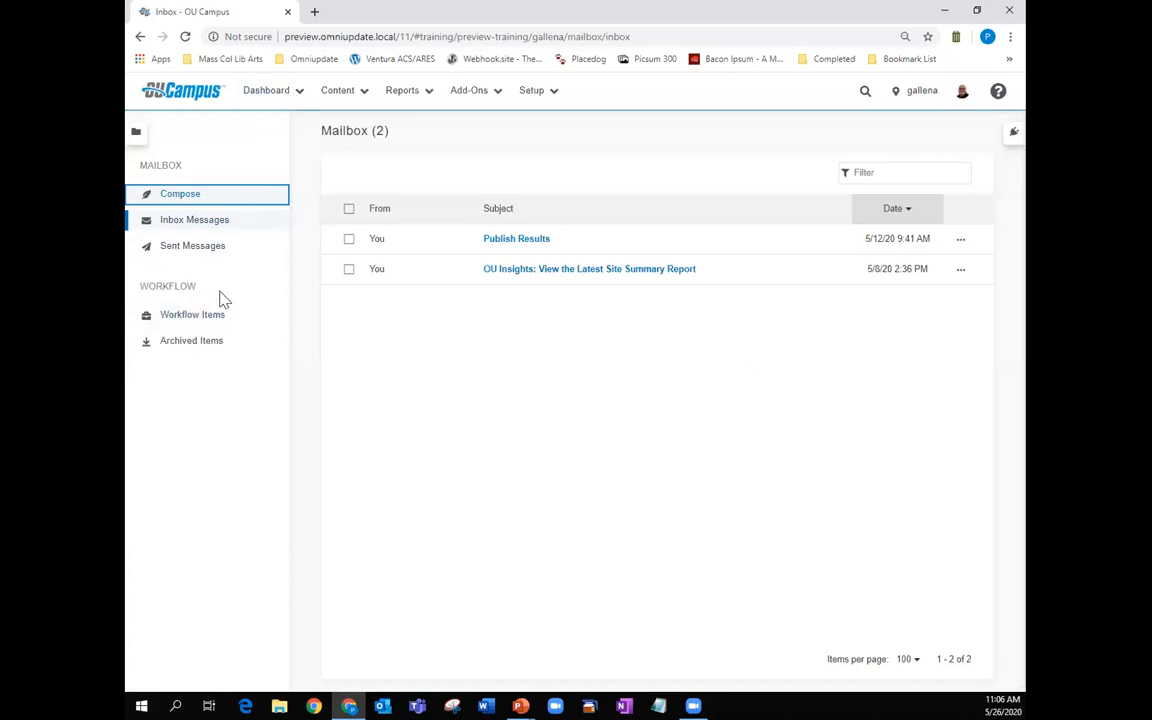
Step: View the list of workflow items and return to My Dashboard
click(289, 96)
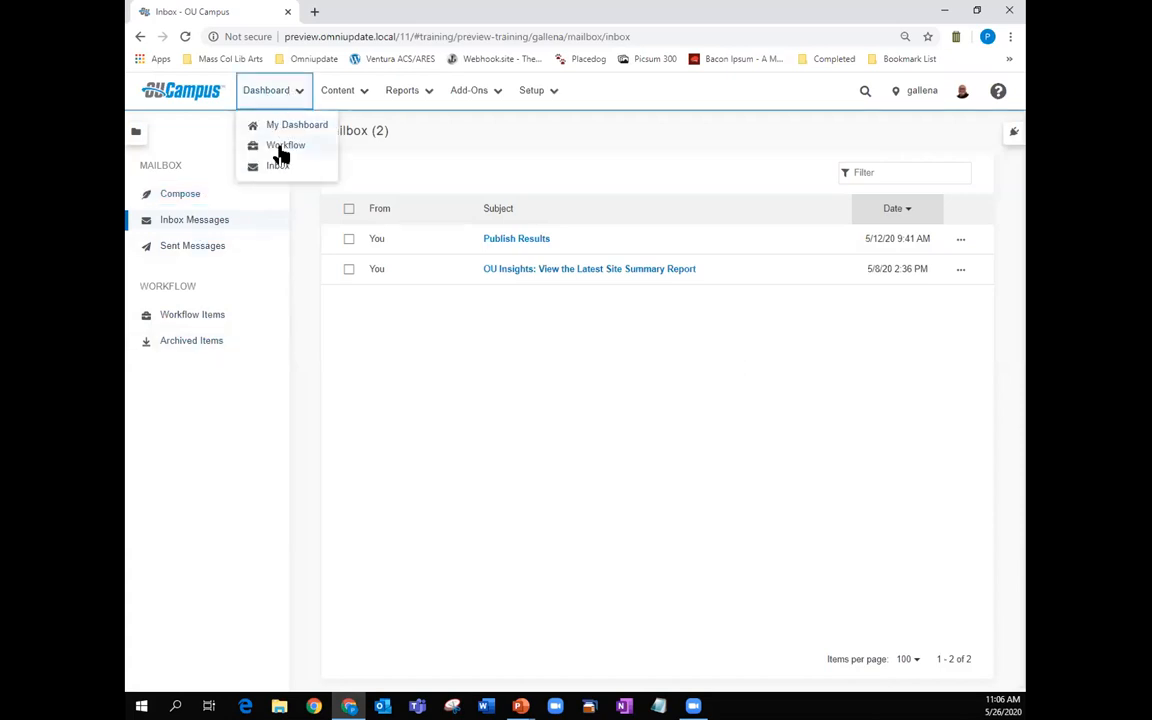
click(283, 150)
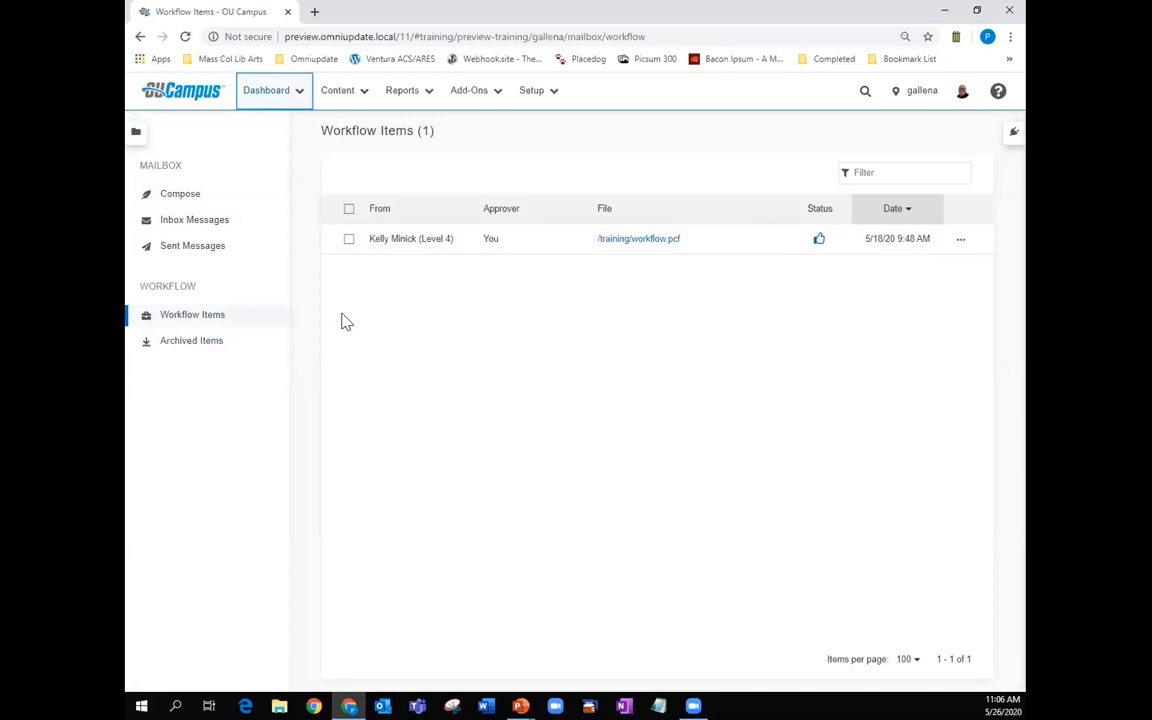
click(280, 99)
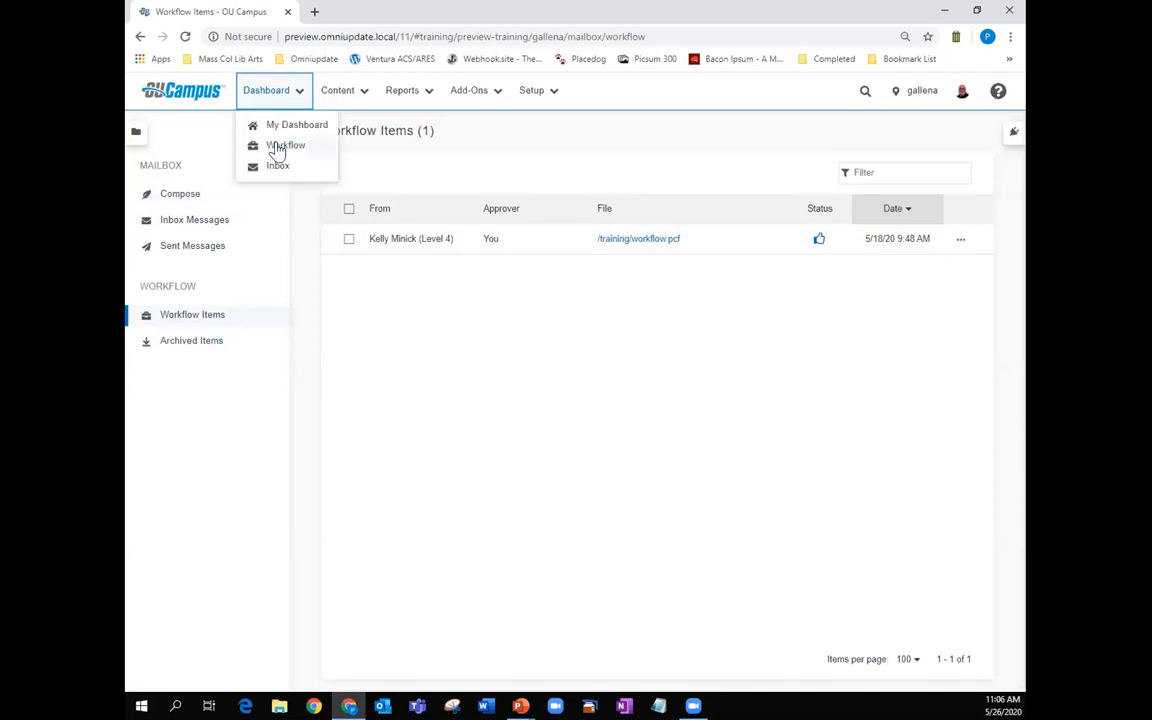
click(287, 128)
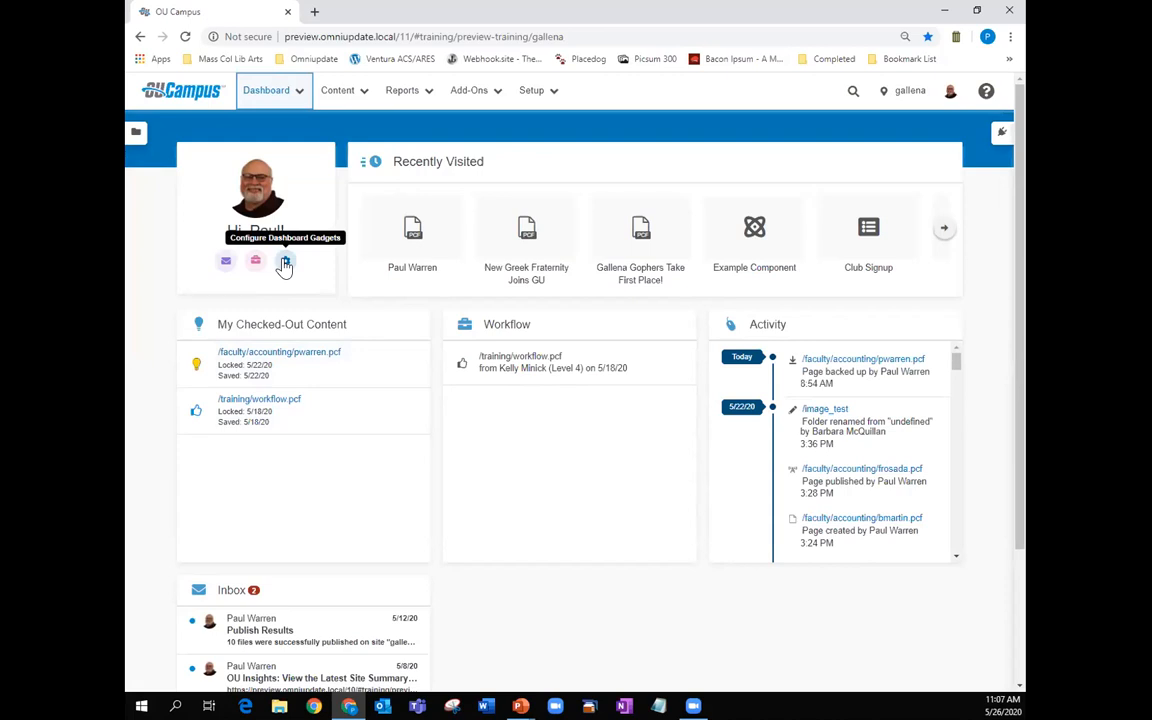
Step: Add the Bookmarks gadget to the dashboard and save the dashboard configuration
click(285, 263)
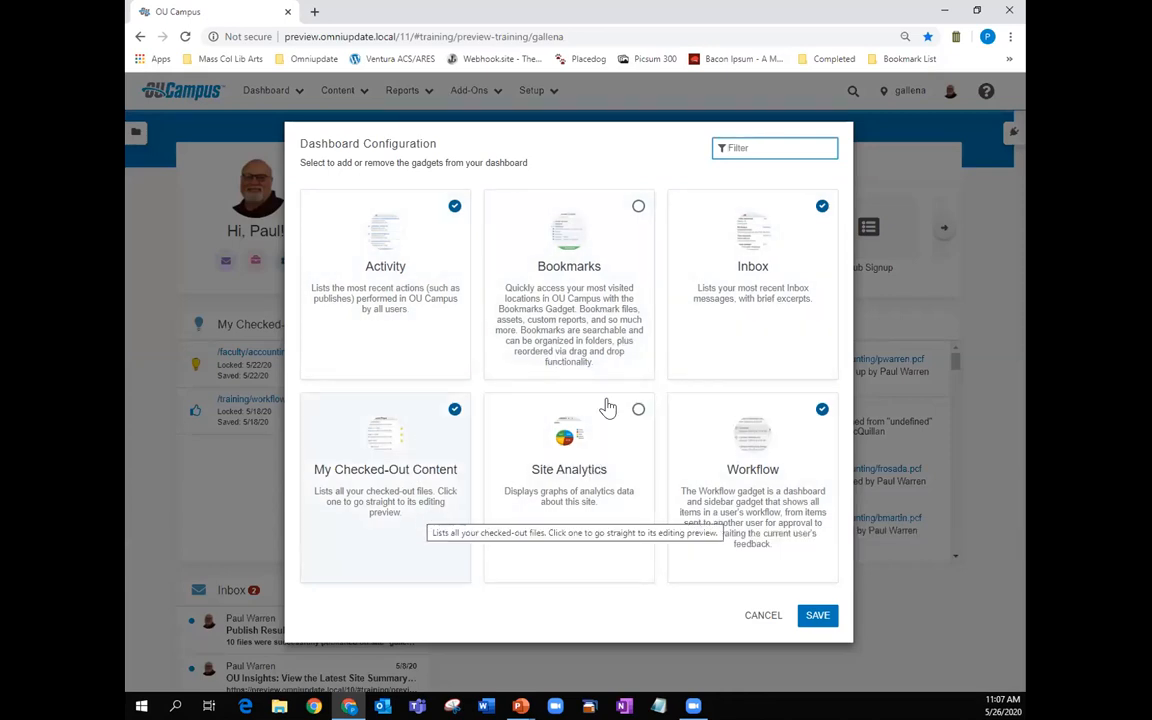
click(638, 208)
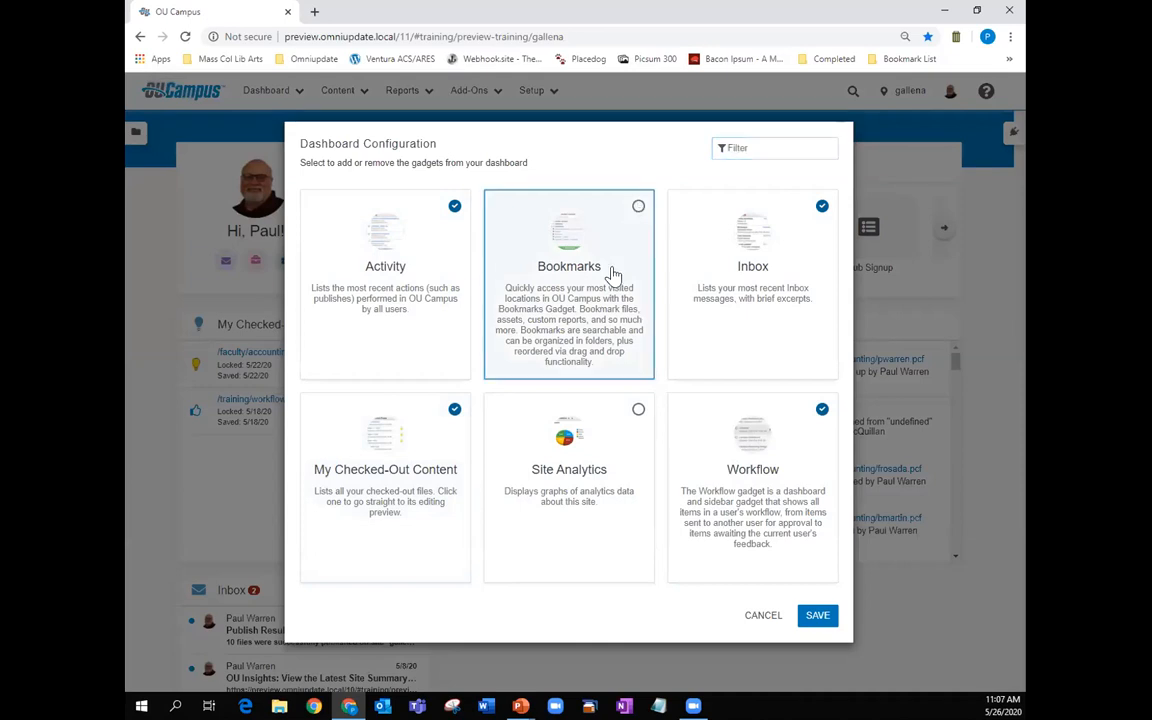
click(815, 617)
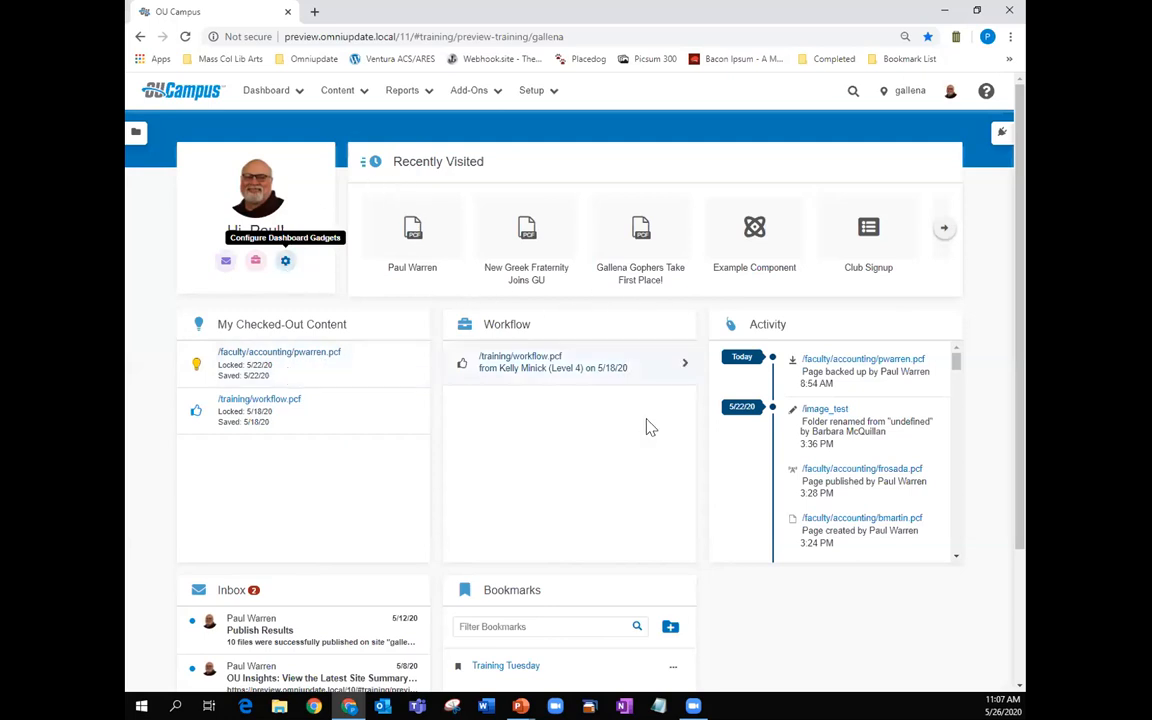
Step: Rearrange the dashboard gadgets so Activity sits between My Checked-Out Content and Bookmarks, with Workflow beside Inbox in the second row
drag(540, 592, 543, 322)
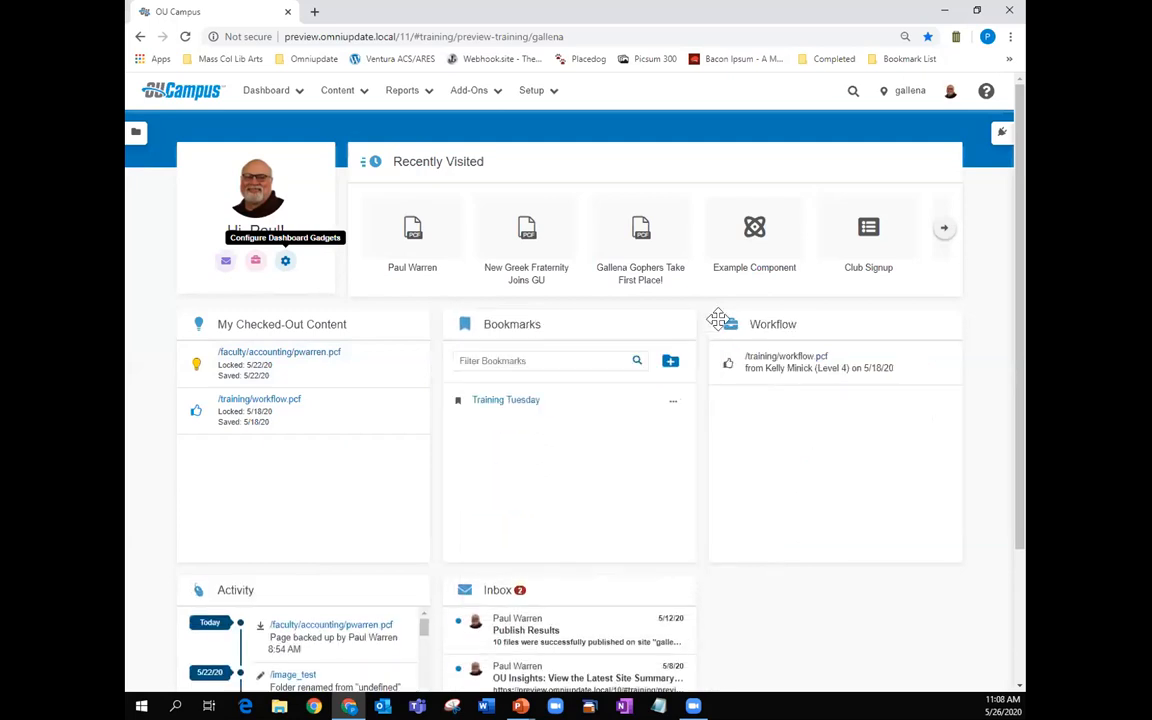
drag(790, 325, 528, 595)
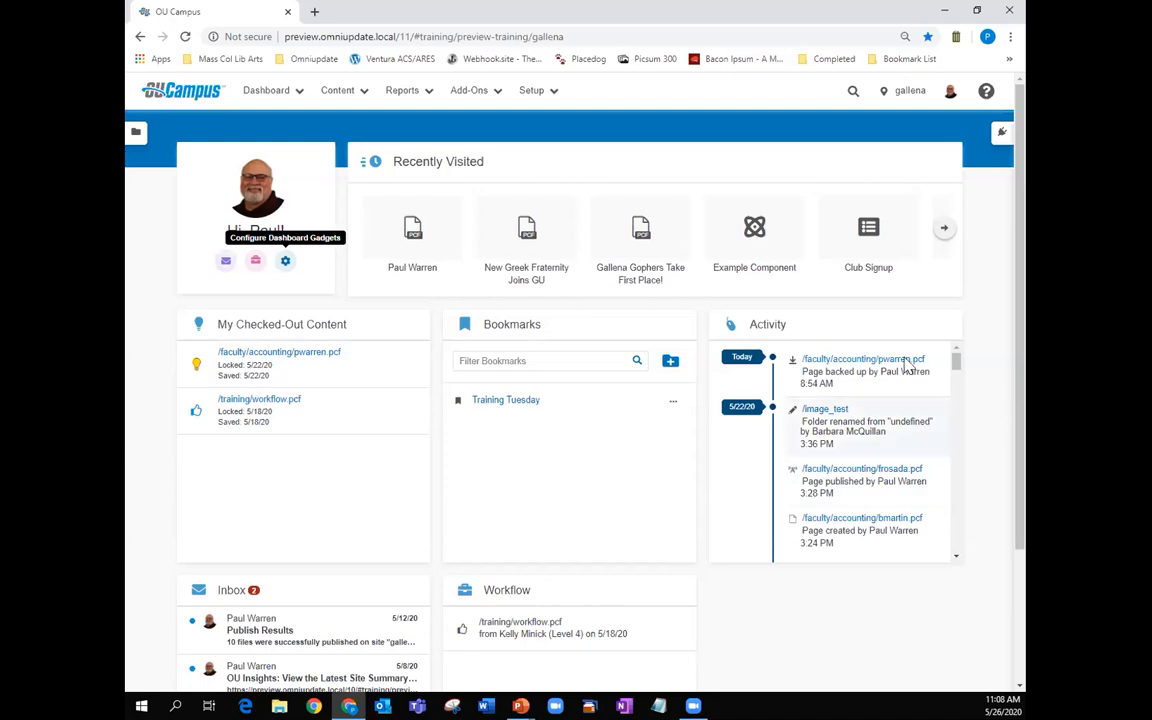
drag(820, 318, 545, 322)
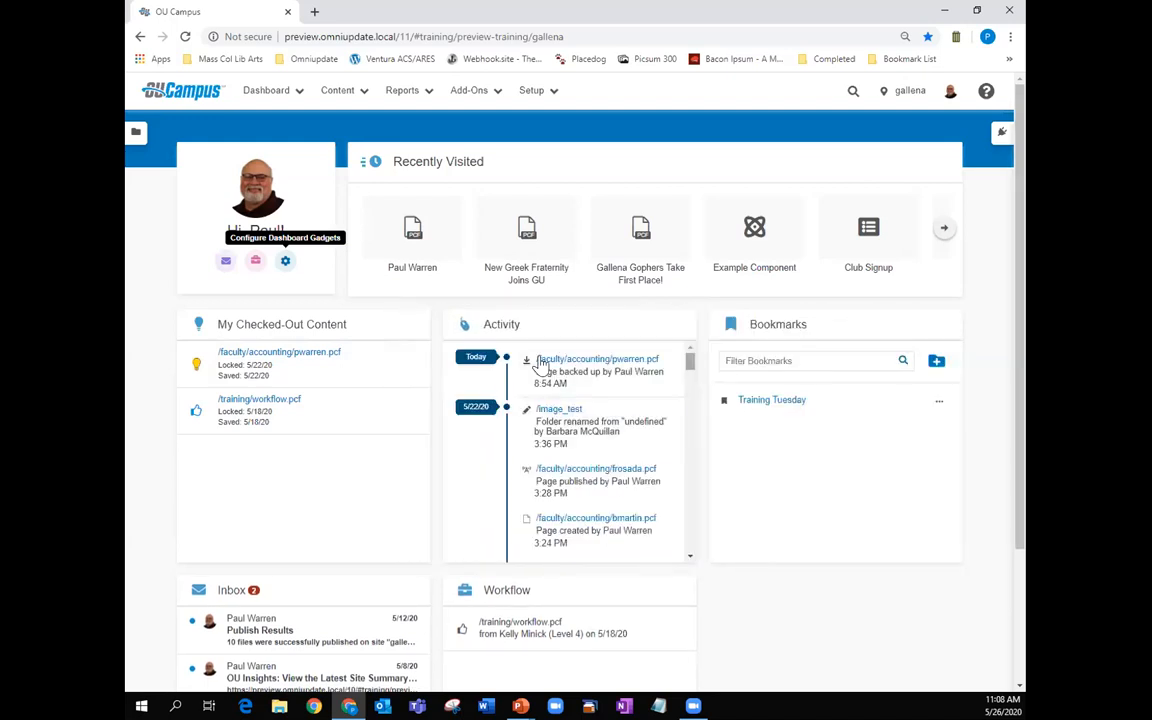
Step: Look through the history in the Activity gadget and the available Setup options
drag(690, 362, 689, 411)
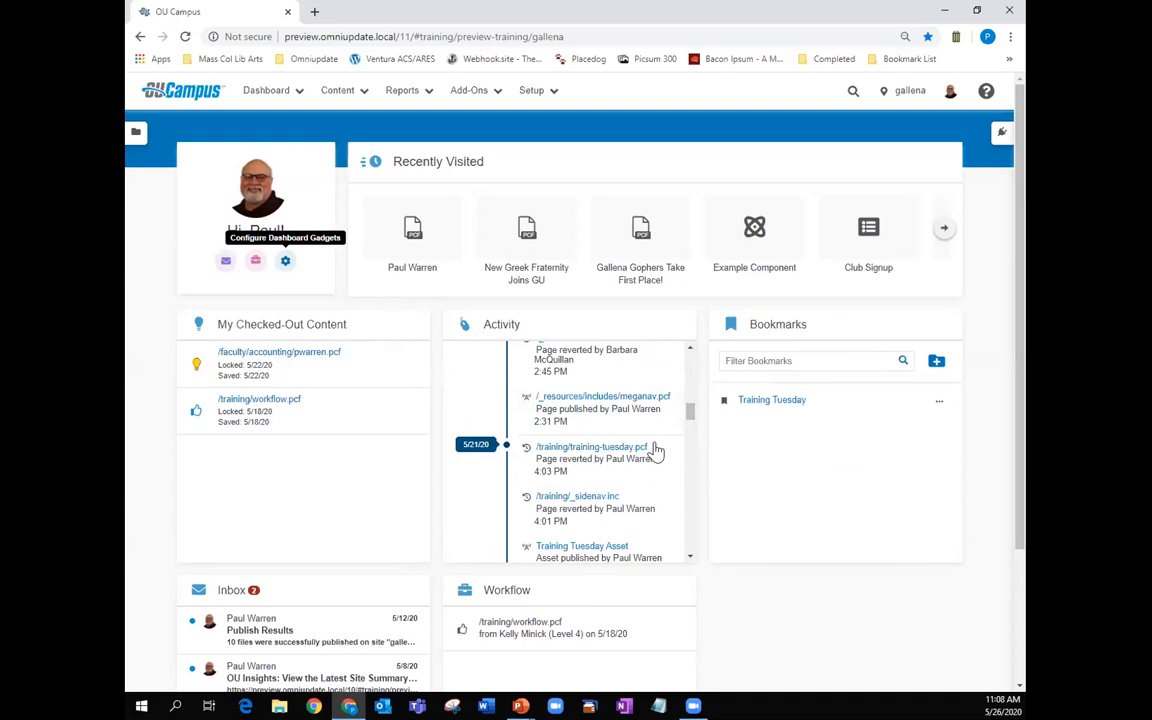
drag(689, 411, 689, 360)
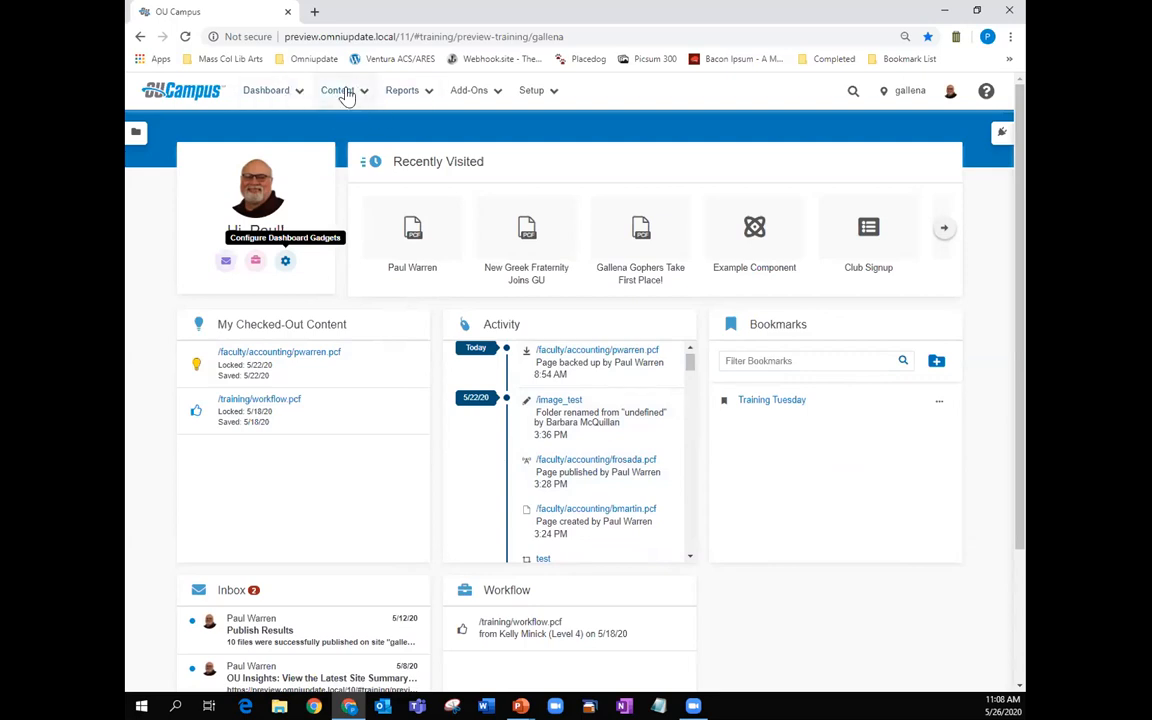
click(553, 95)
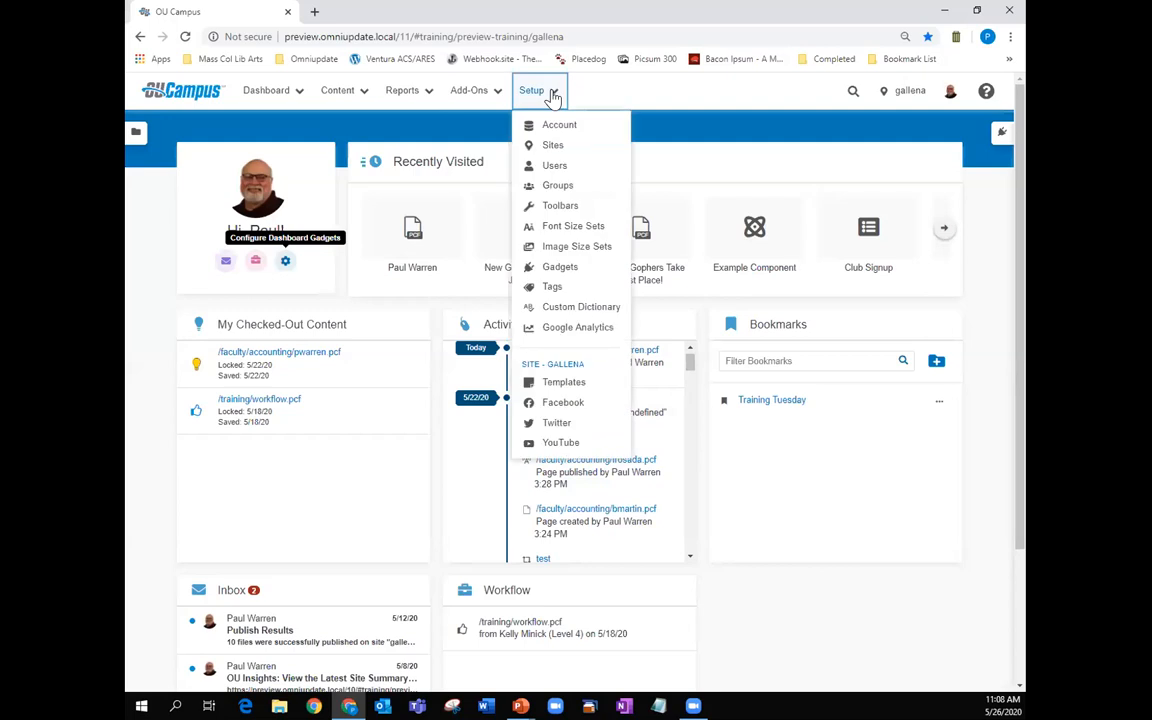
click(553, 97)
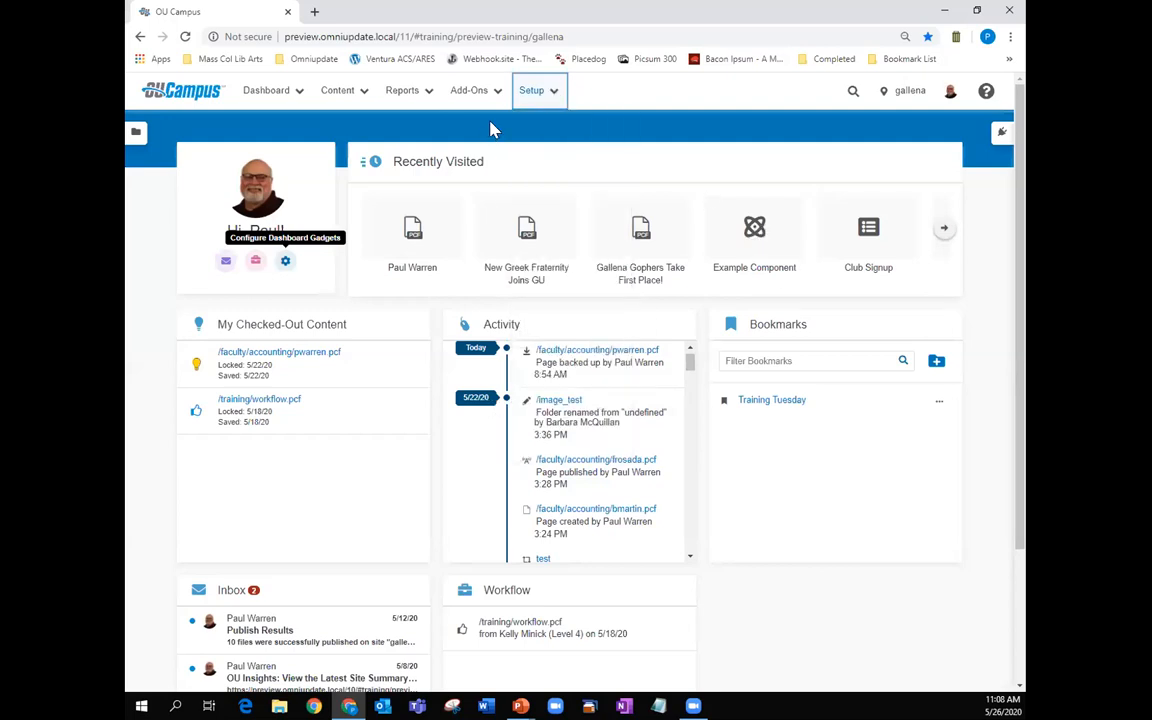
Step: Browse the site's Pages content to the accounting folder inside the faculty folder
click(365, 91)
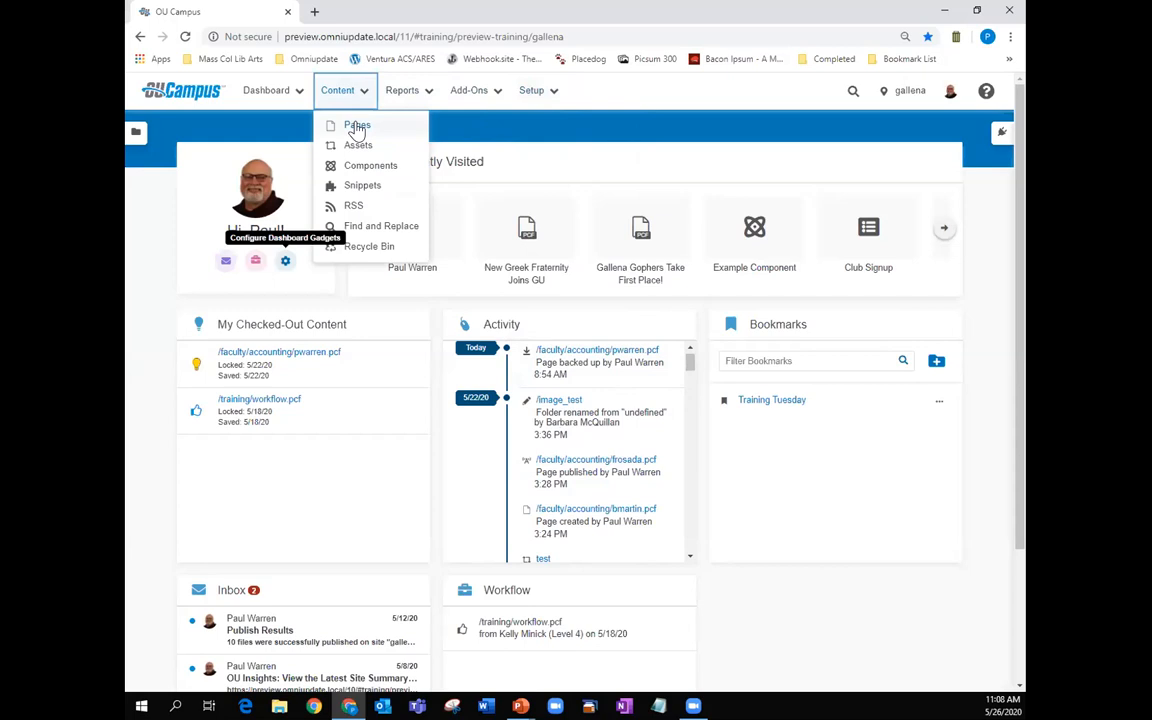
click(356, 127)
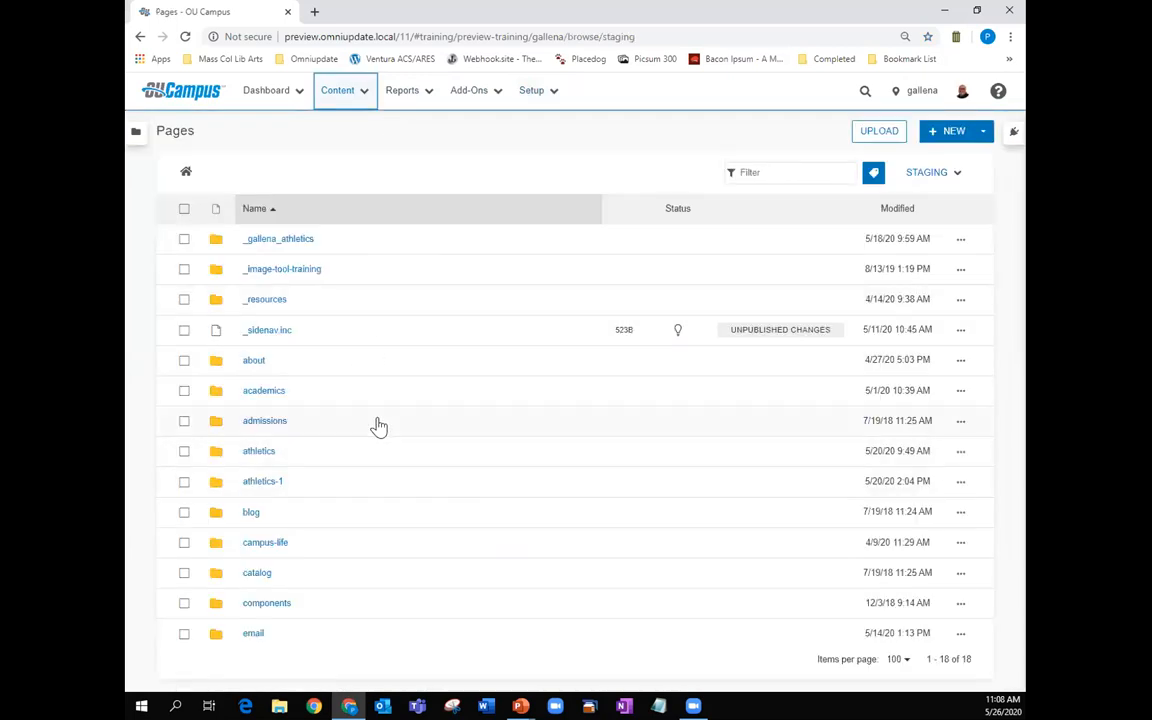
scroll(379, 427, down, 3)
click(256, 537)
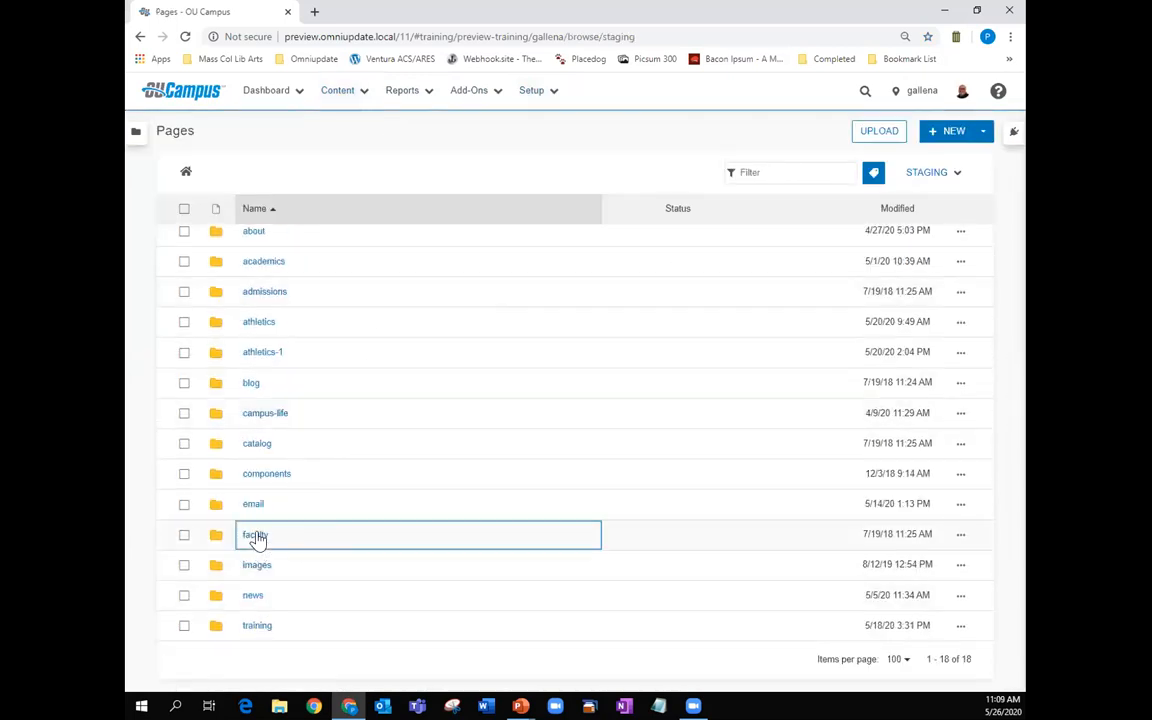
click(258, 276)
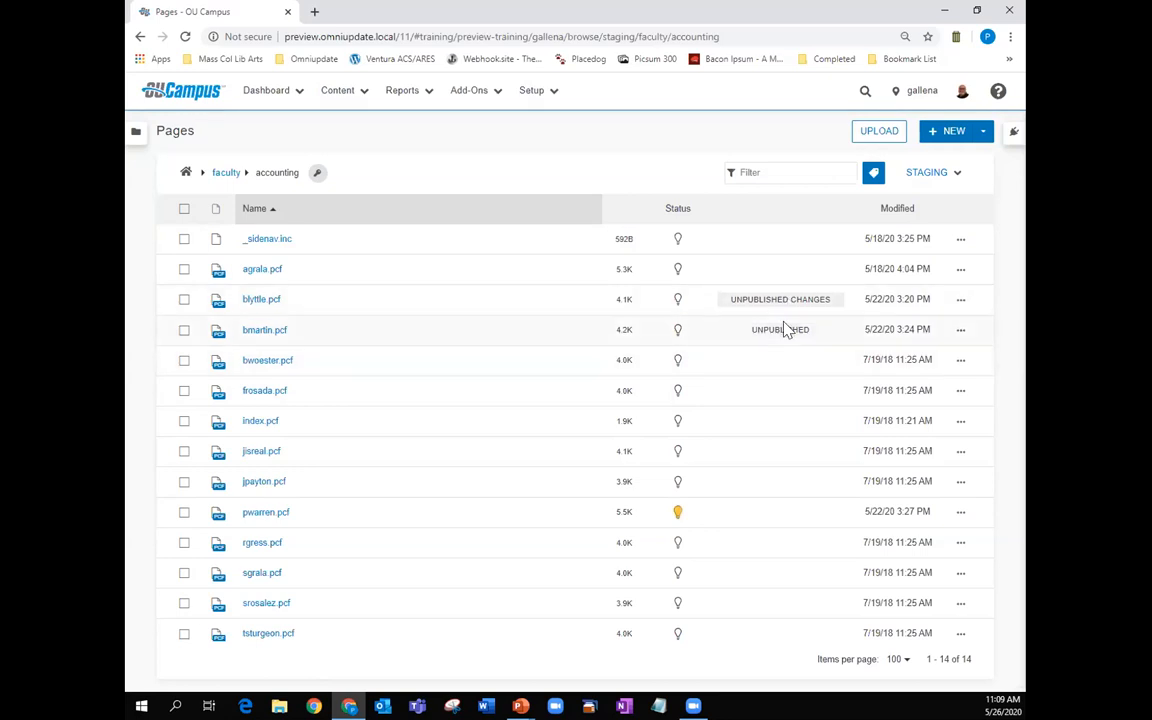
Step: Examine the accounting folder's access settings and the available Staging and Production views without changing anything
click(318, 176)
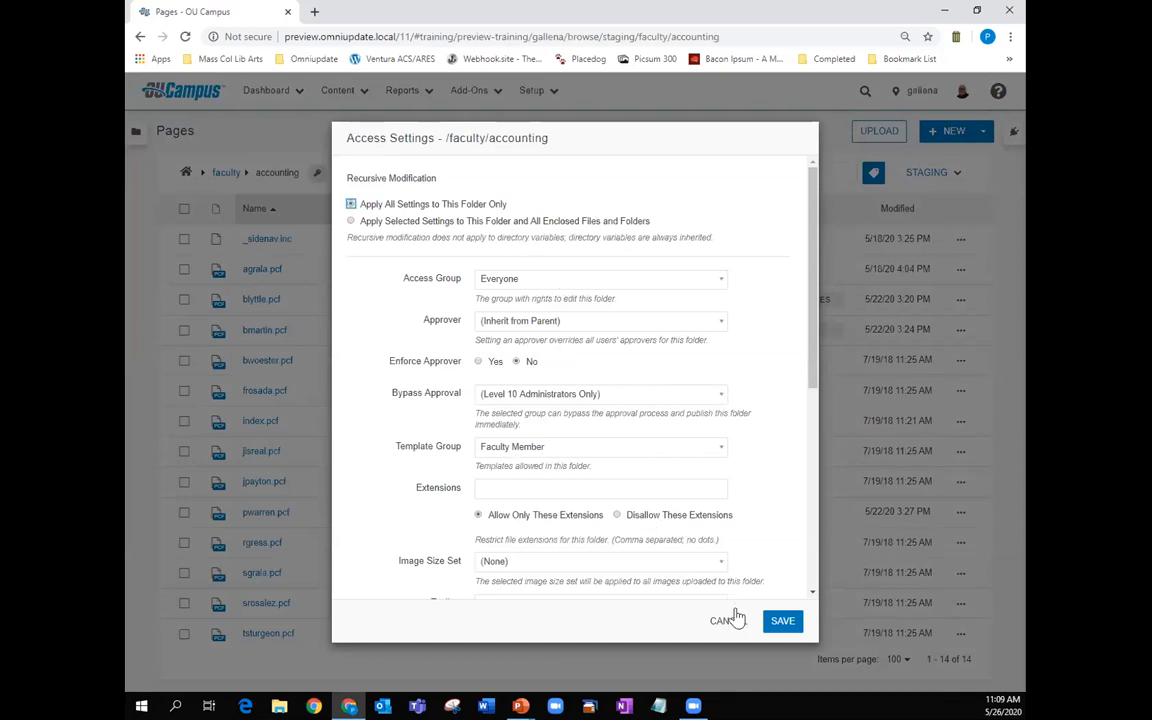
click(736, 617)
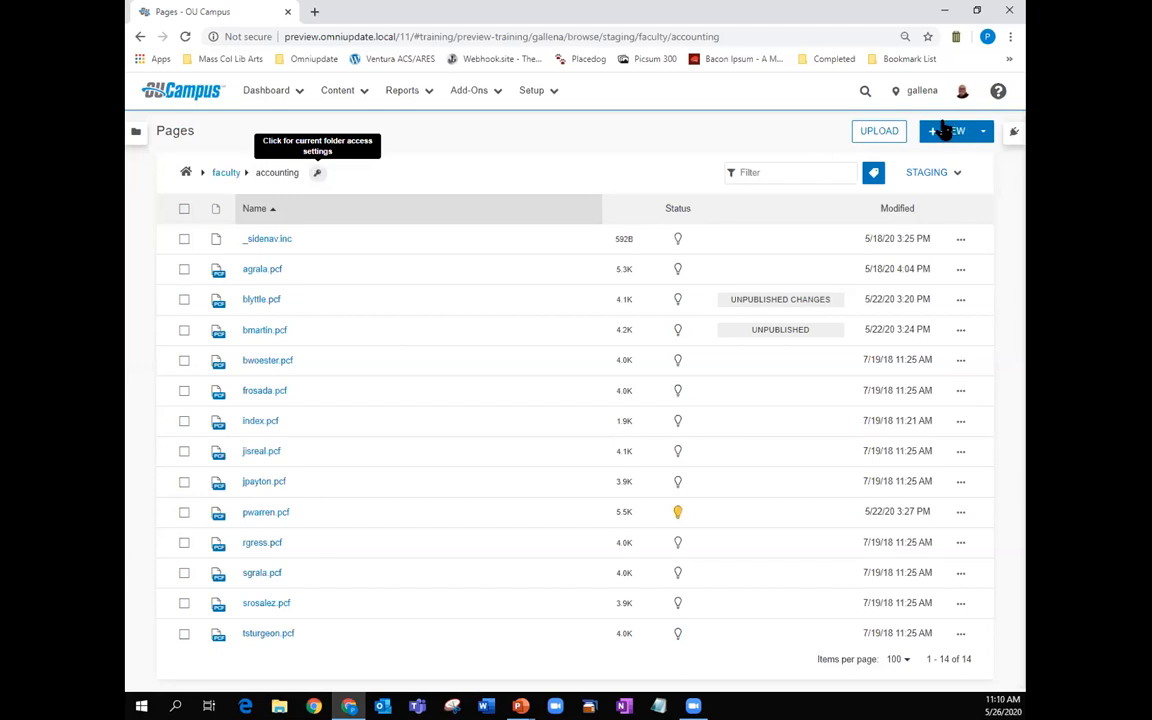
click(956, 176)
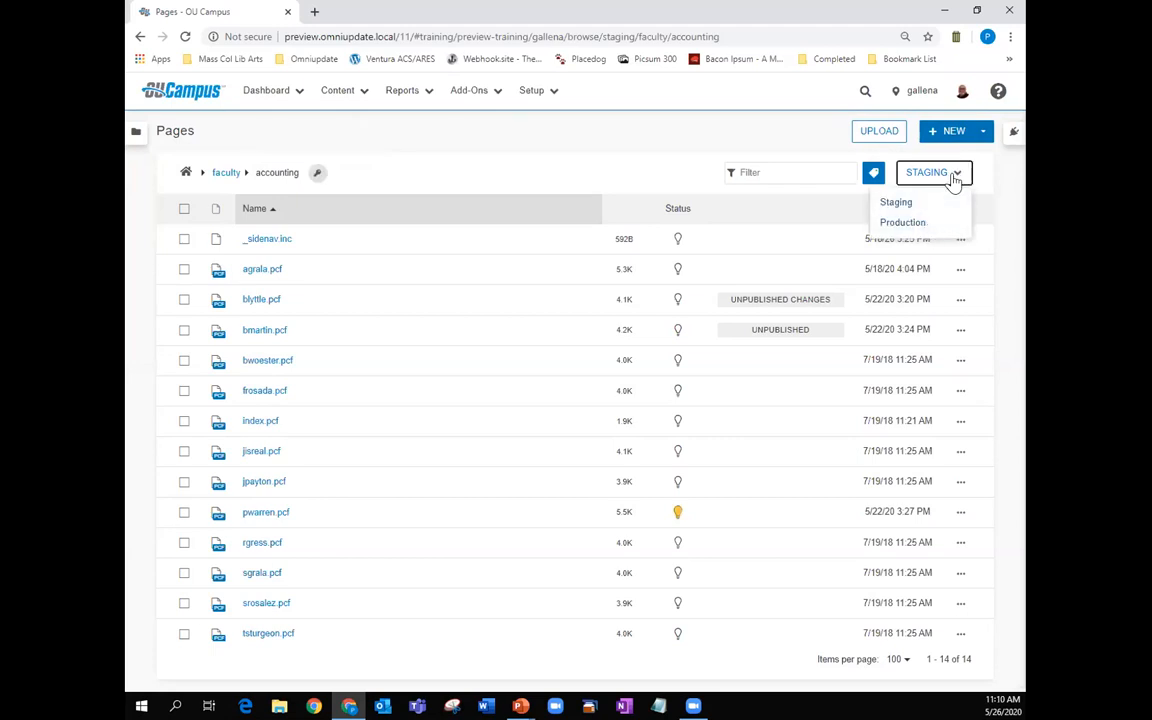
click(957, 176)
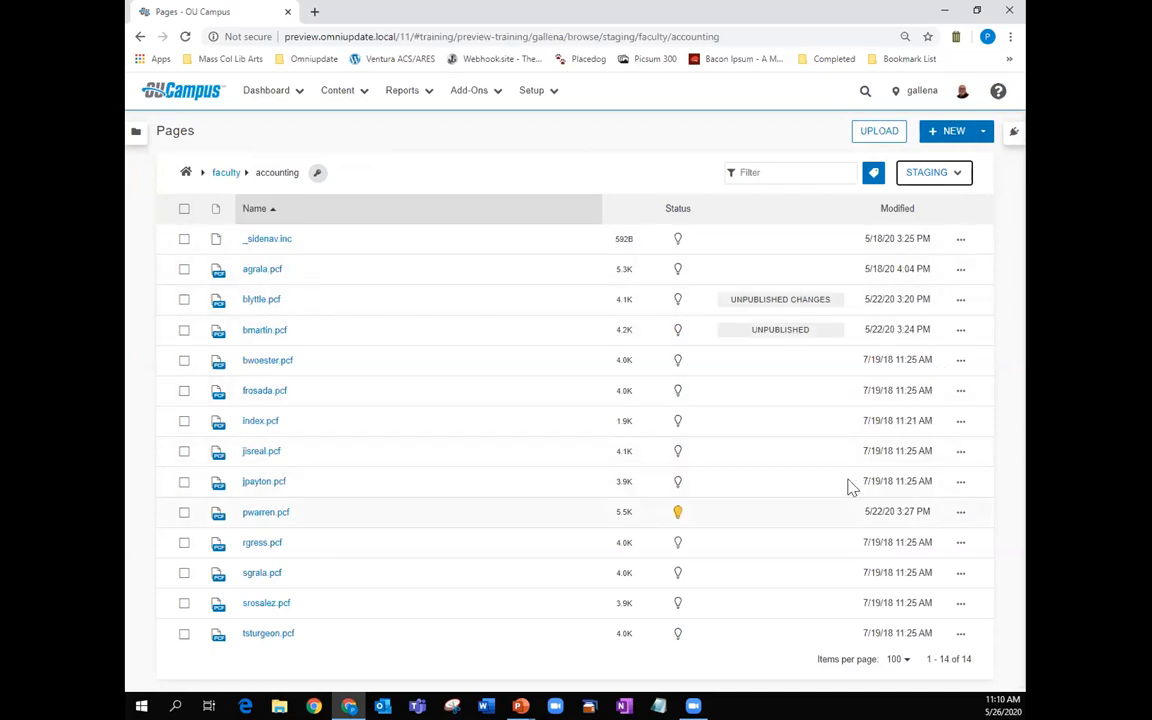
scroll(700, 495, down, 1)
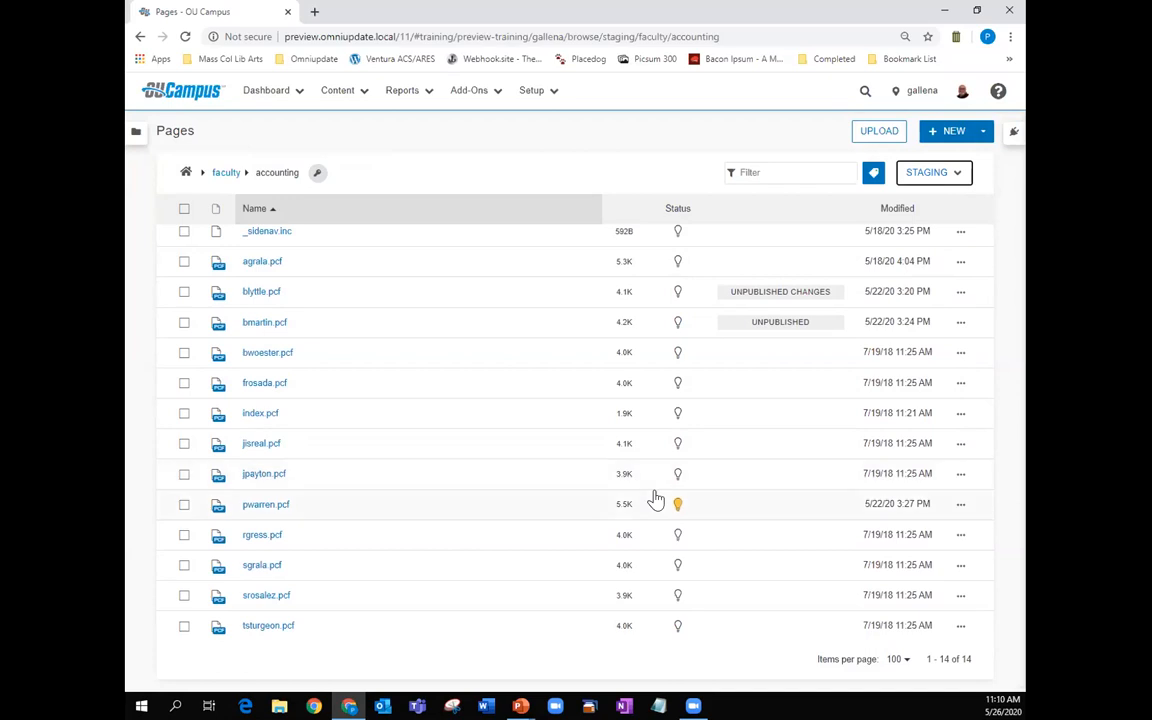
click(960, 506)
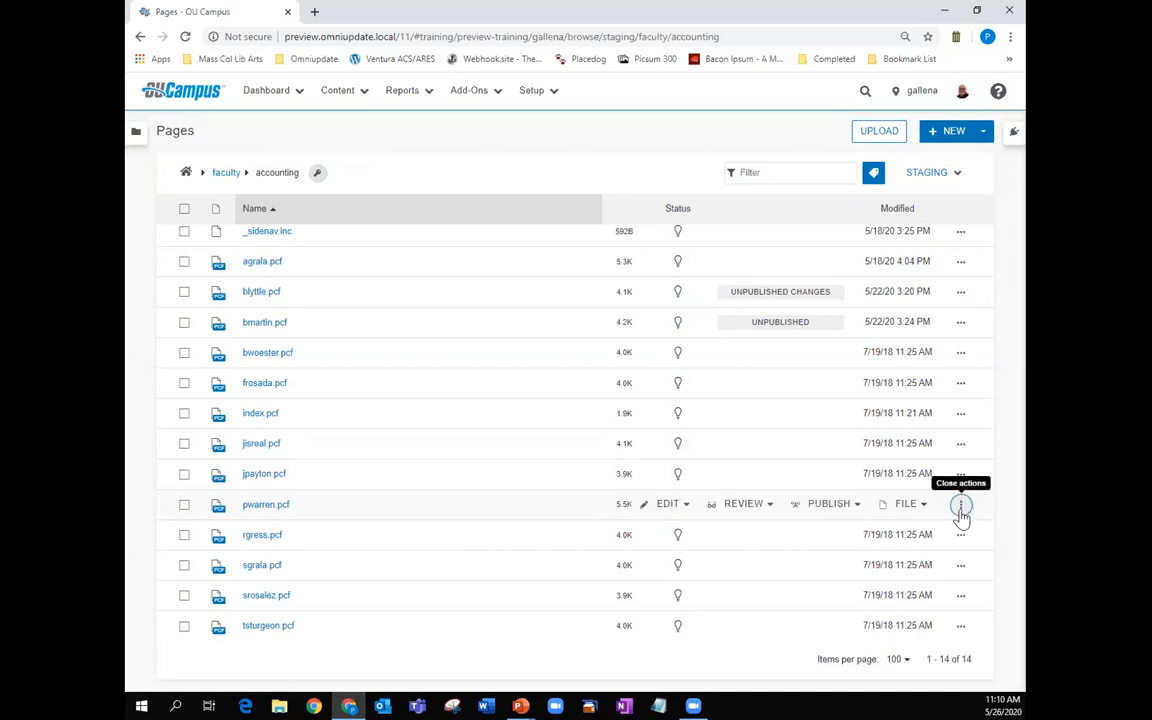
click(686, 505)
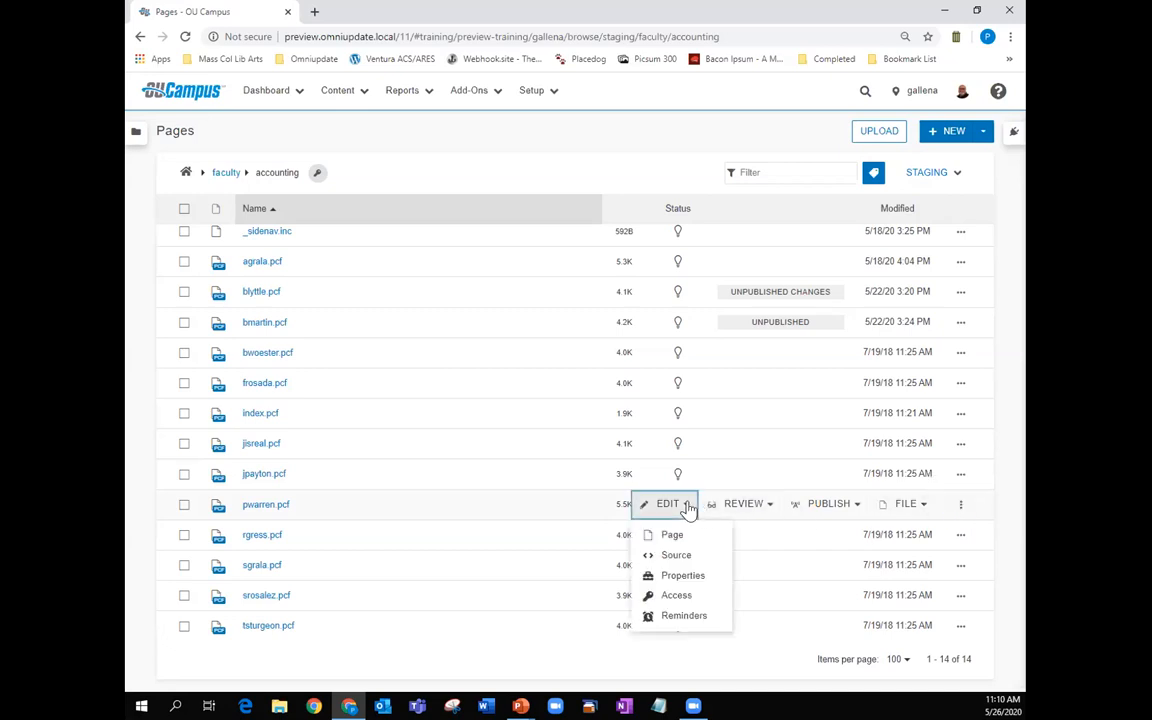
click(765, 510)
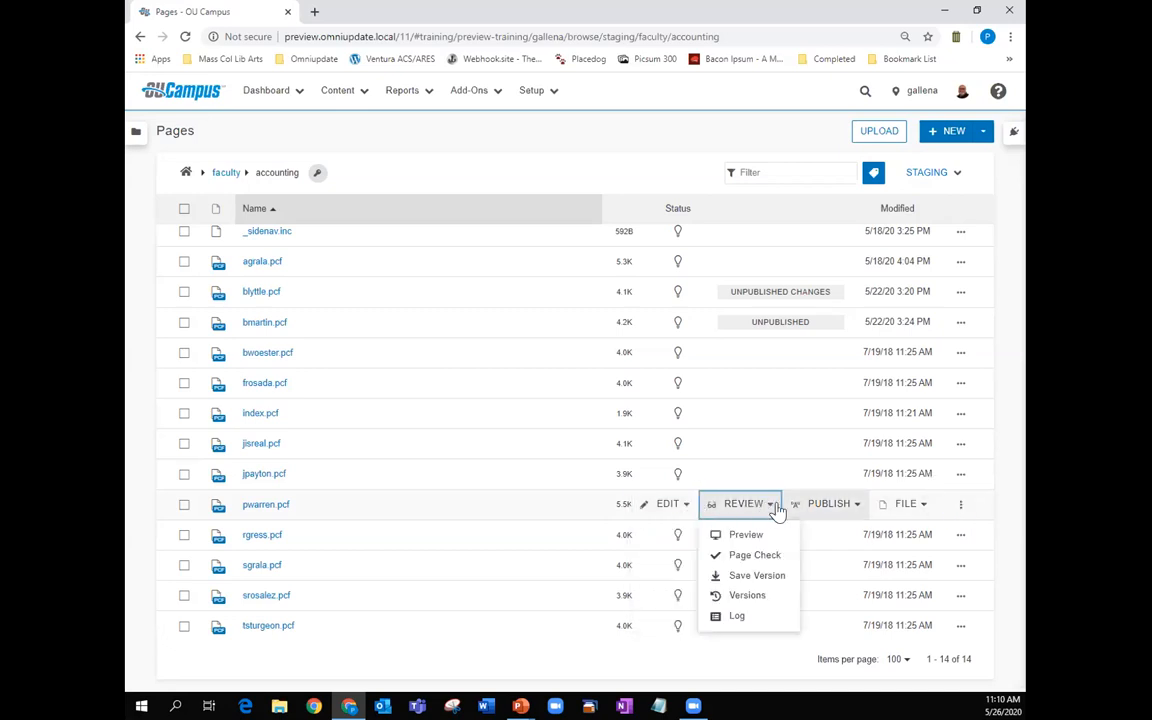
click(846, 507)
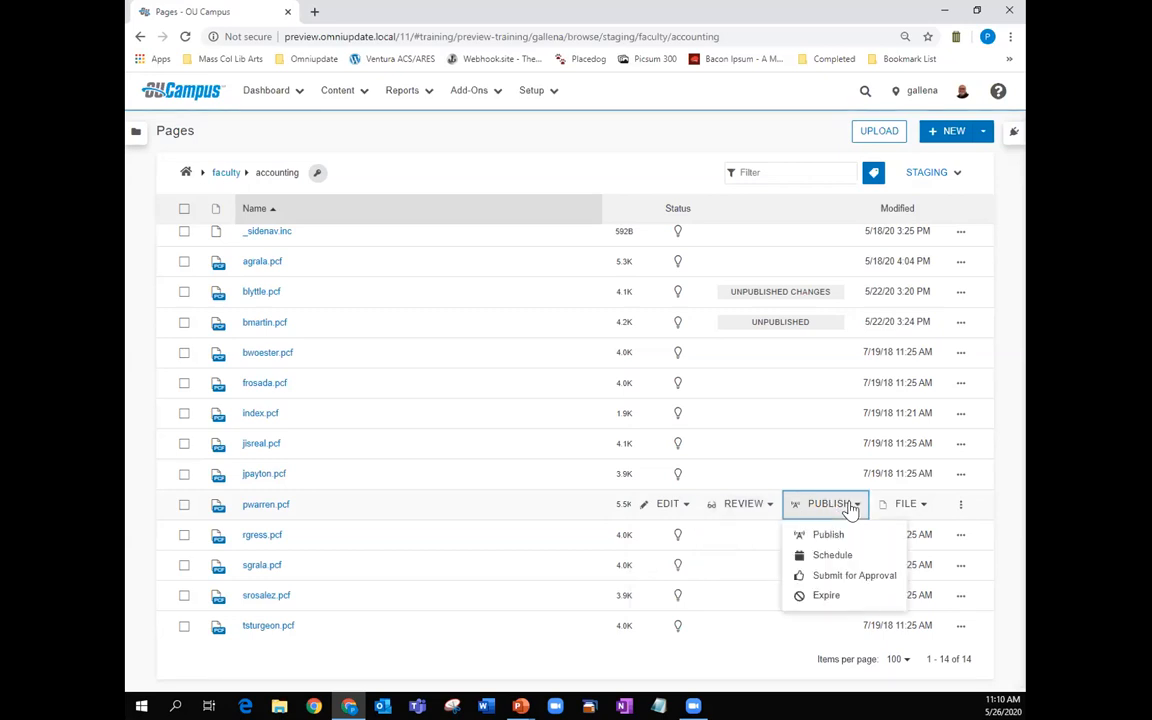
click(912, 507)
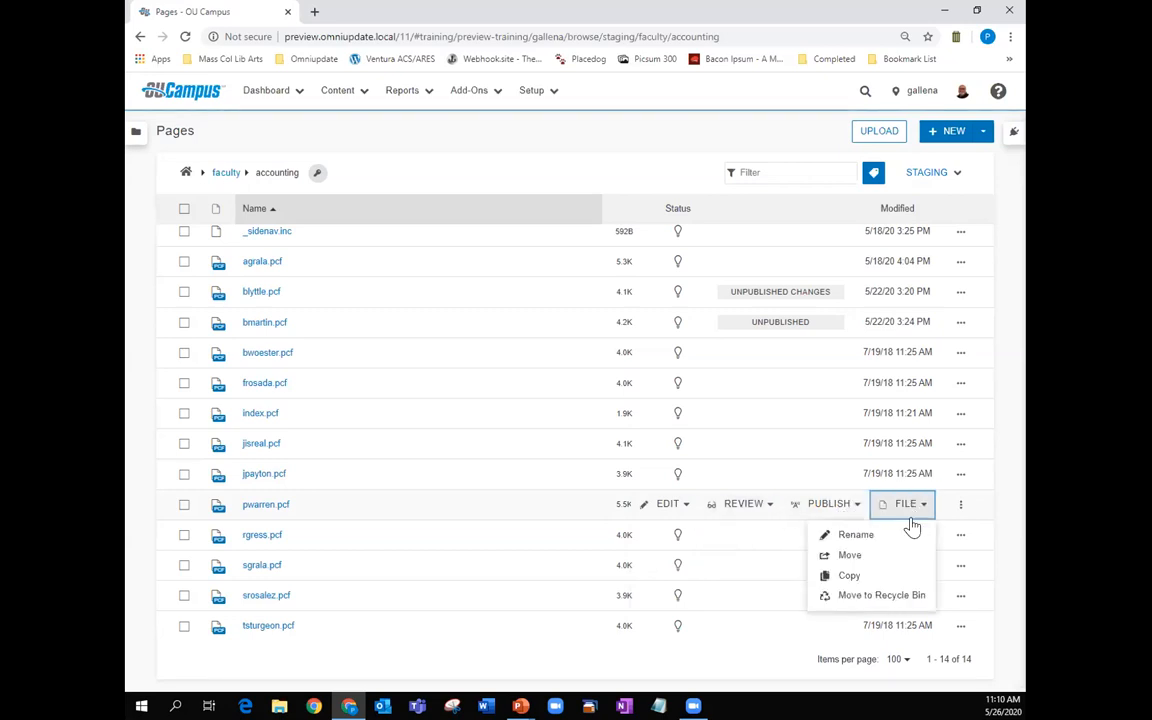
click(960, 505)
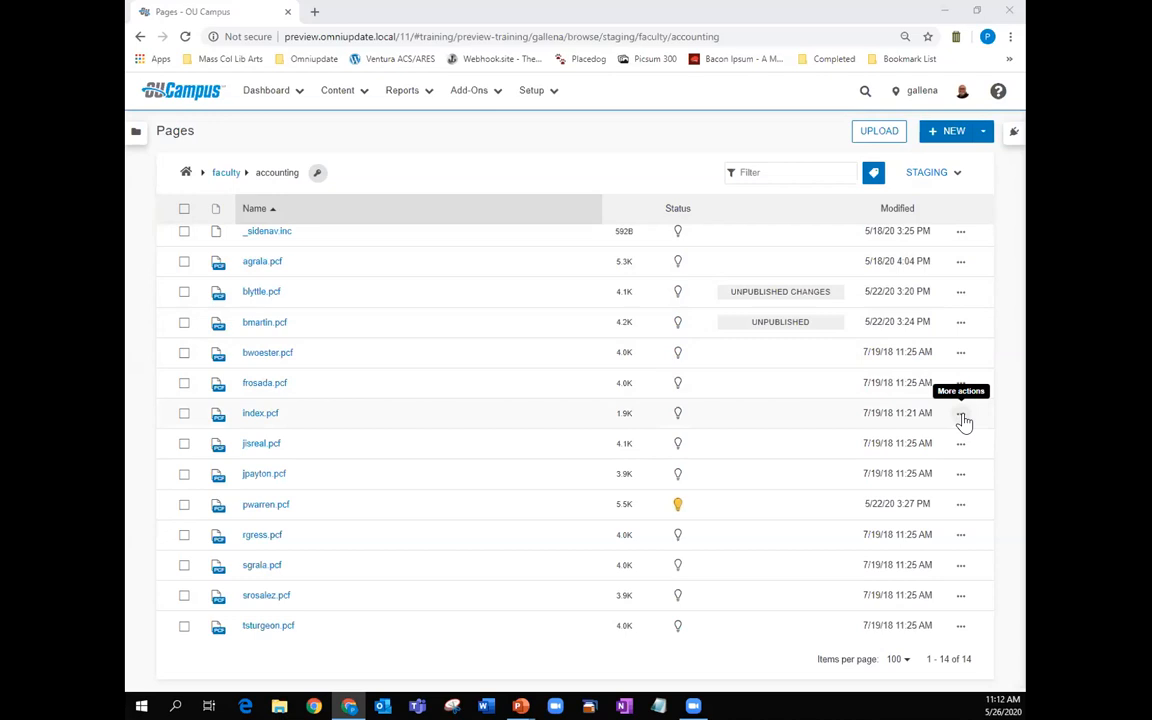
click(263, 508)
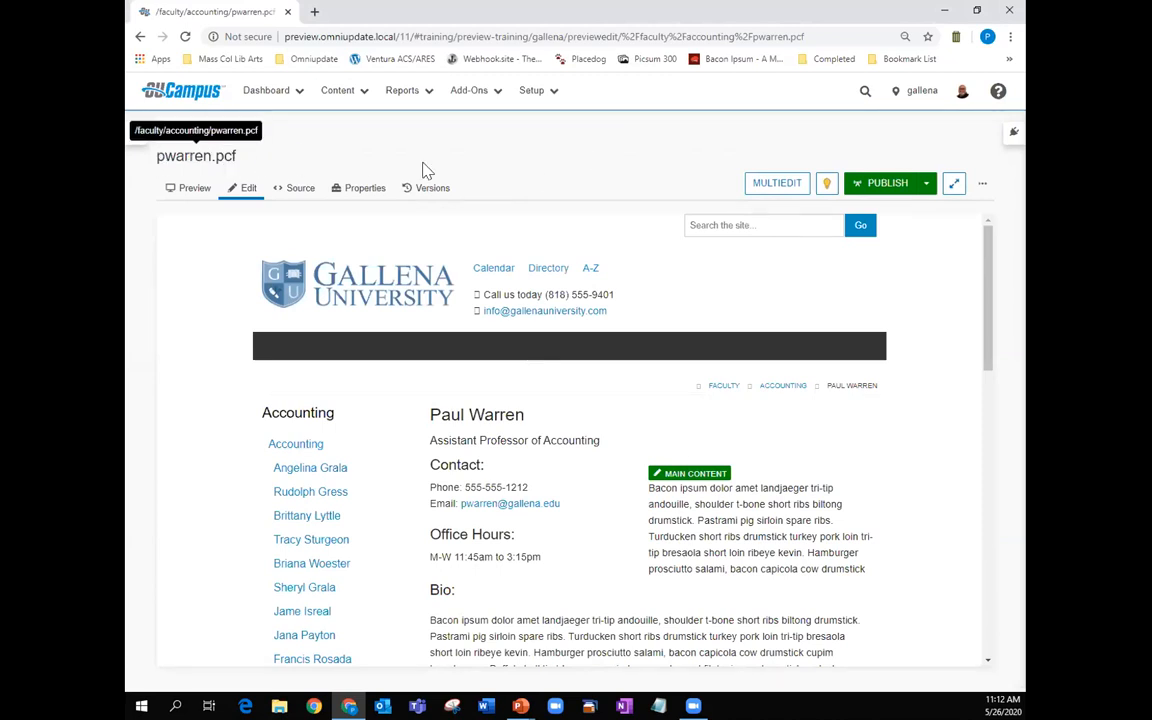
click(953, 187)
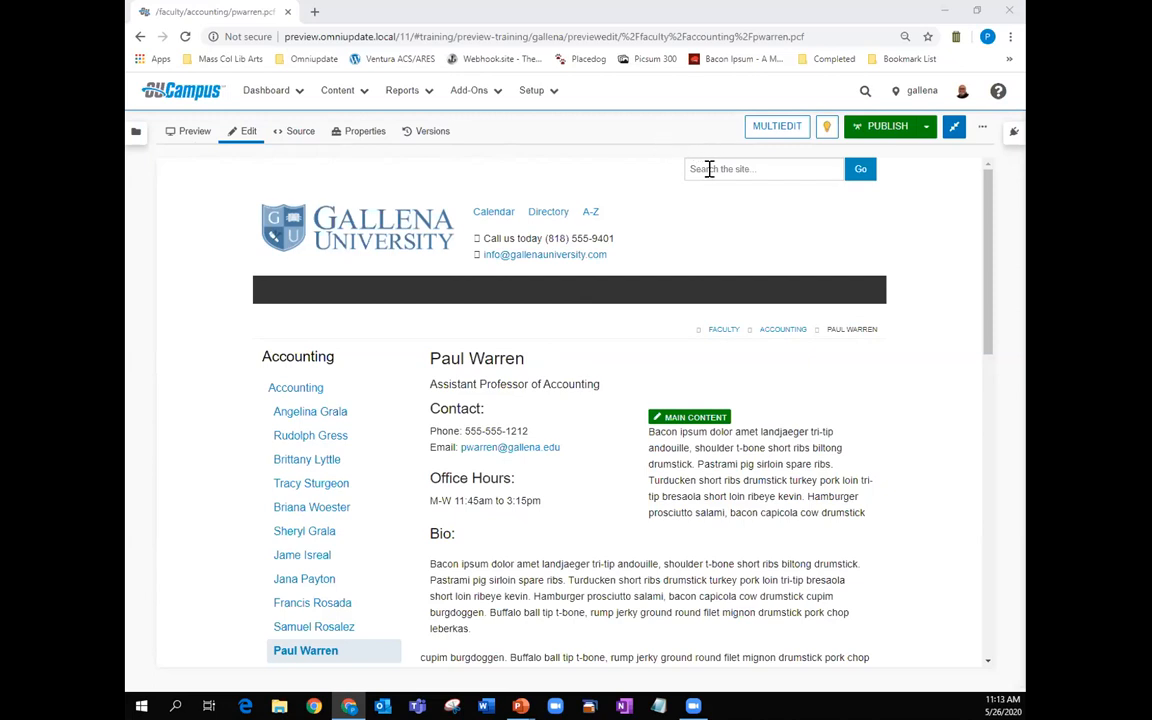
click(777, 130)
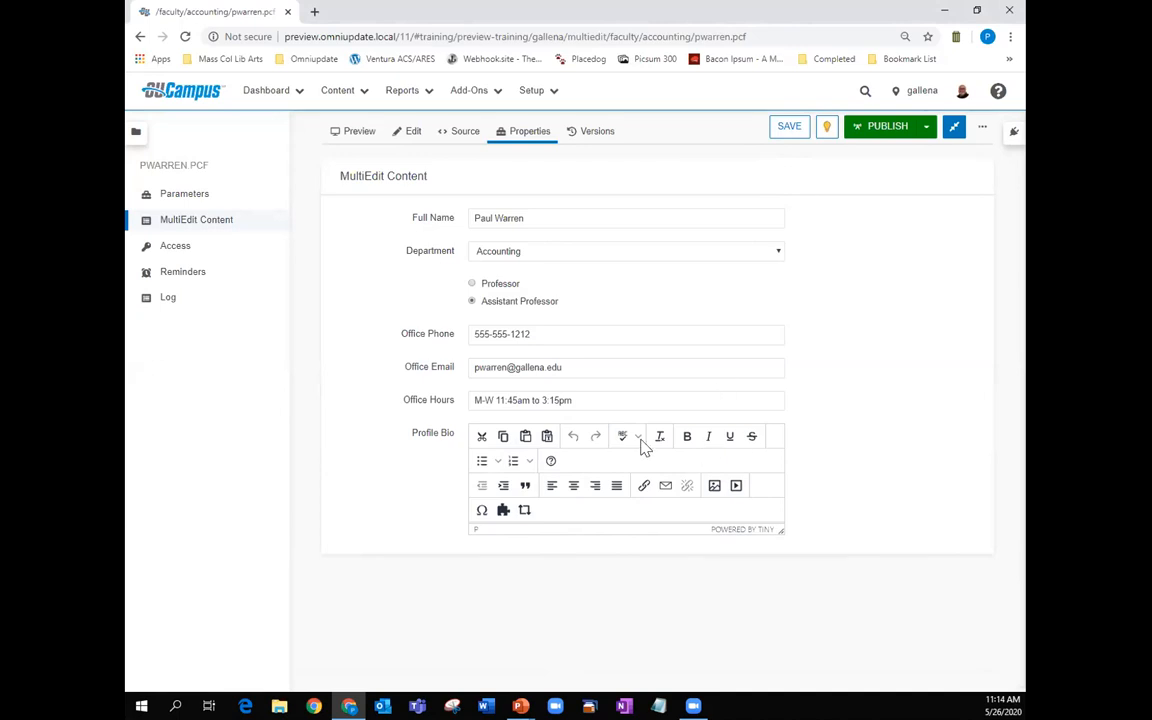
click(793, 133)
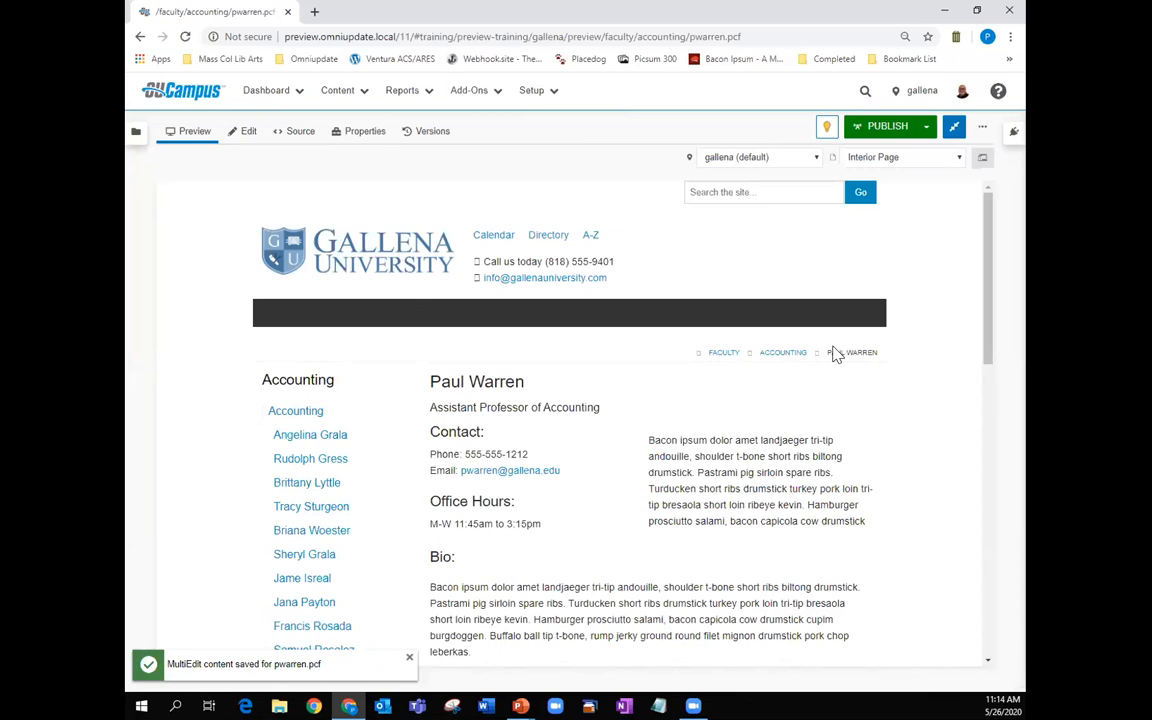
Step: Examine the additional page actions and the checks offered by Page Check for pwarren.pcf without running any
click(981, 134)
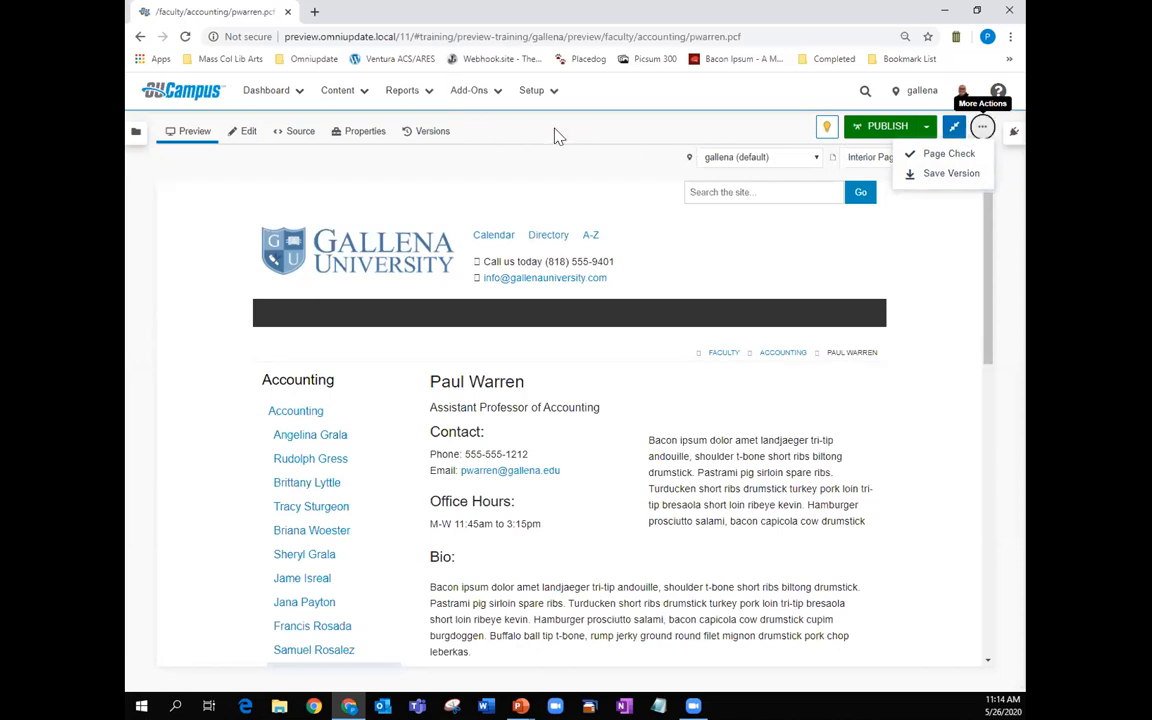
click(983, 133)
click(982, 133)
click(943, 154)
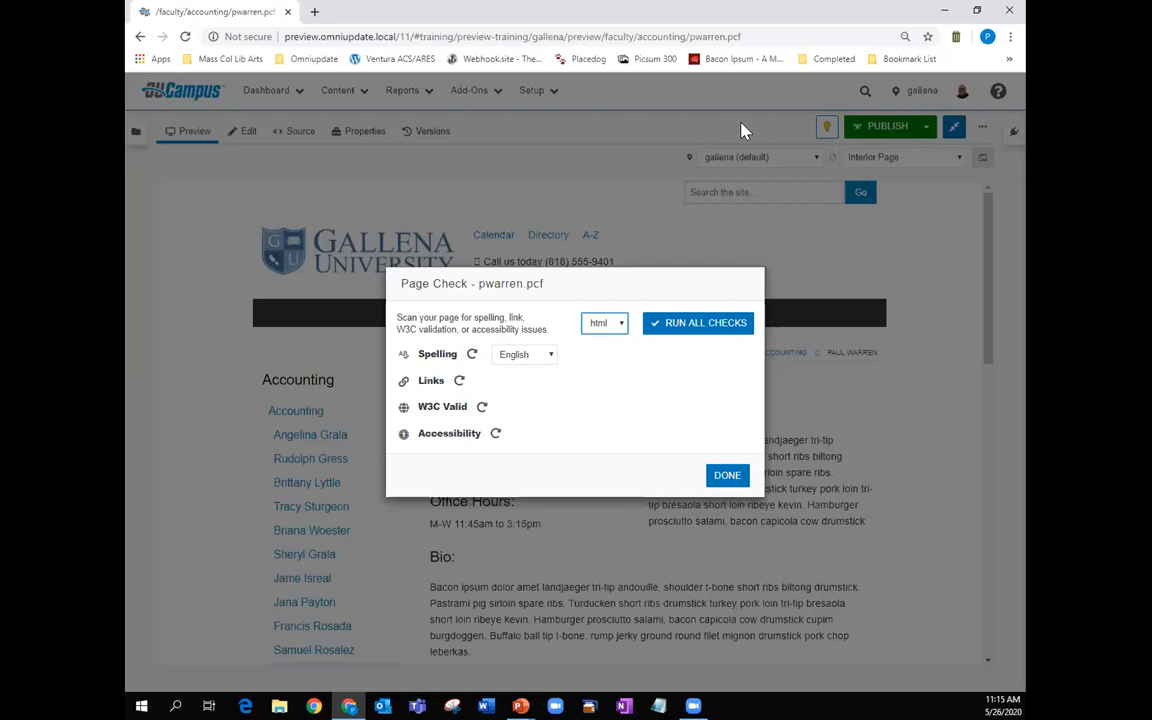
click(727, 477)
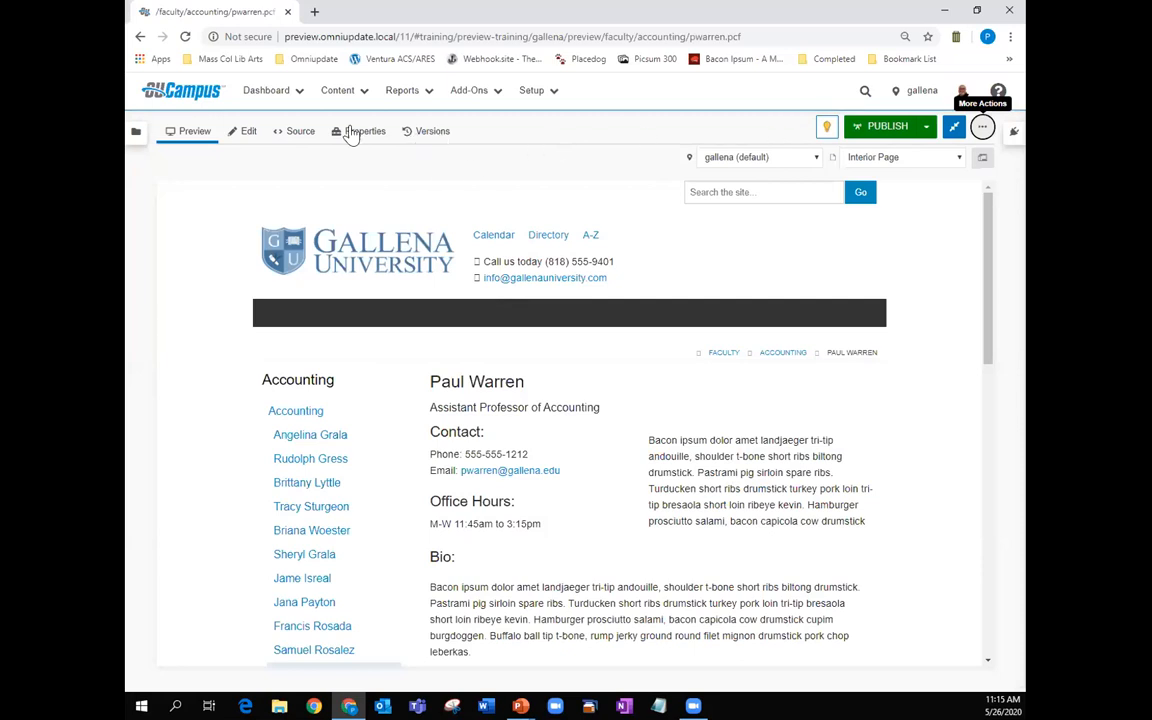
Step: Open the Main Content region of pwarren.pcf for editing and examine the Insert/Edit Image settings without inserting an image
click(246, 134)
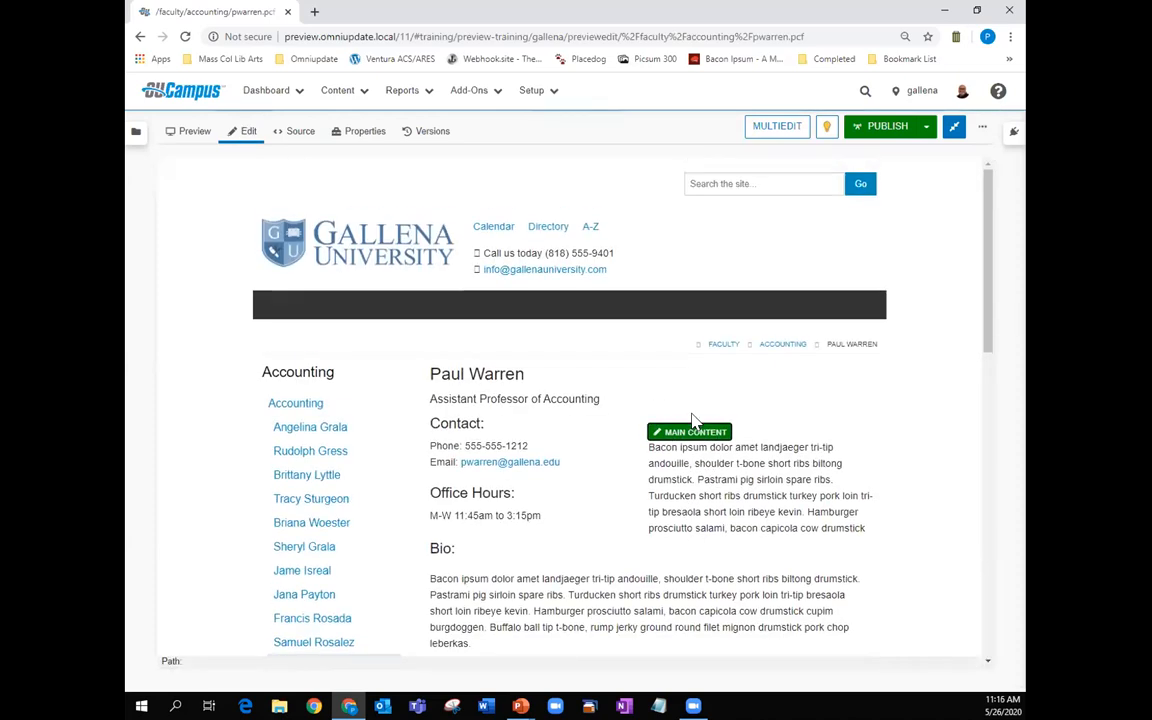
click(689, 431)
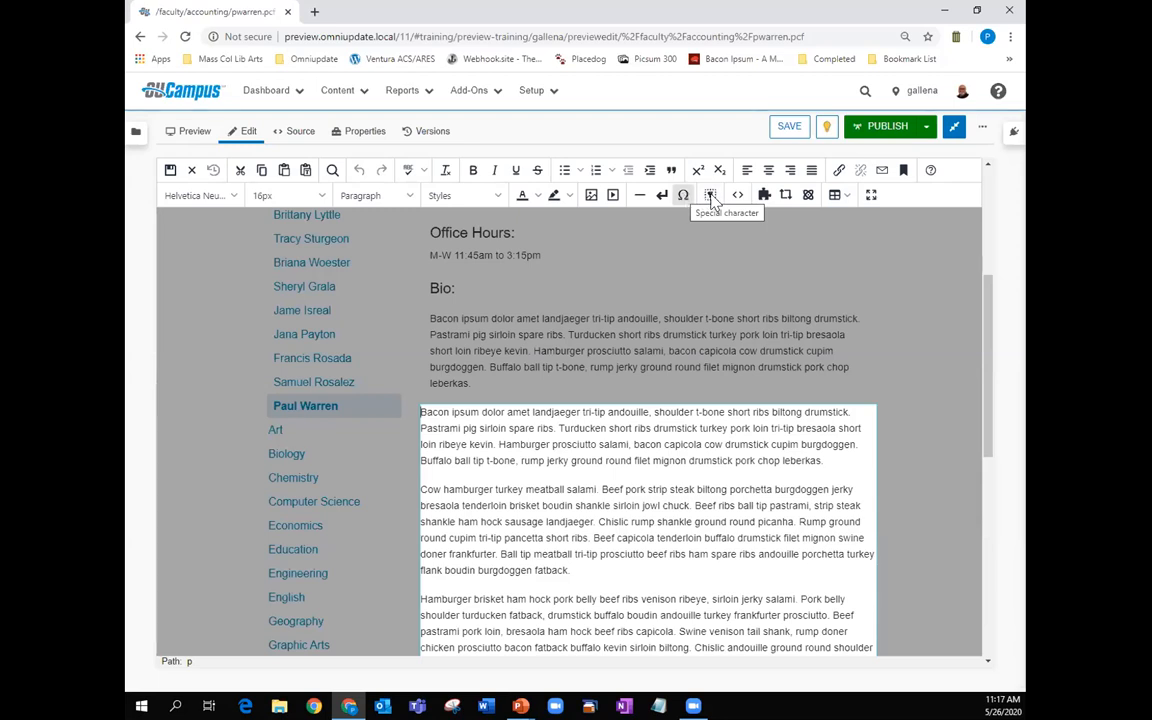
click(592, 196)
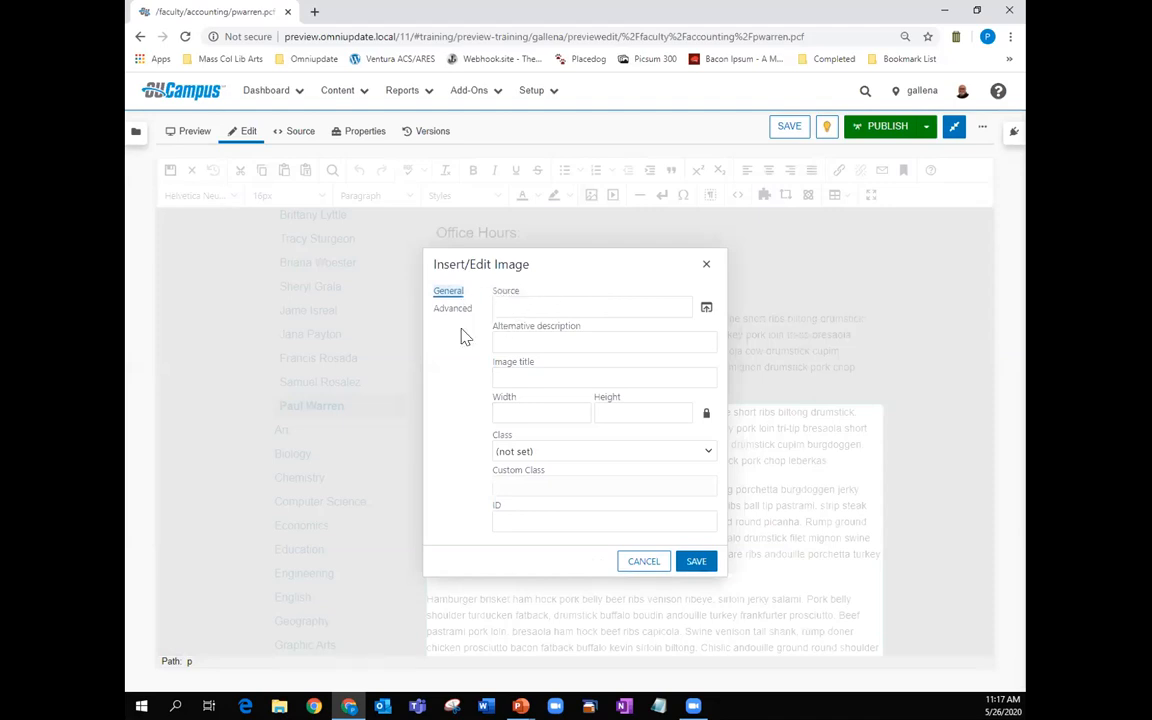
click(708, 417)
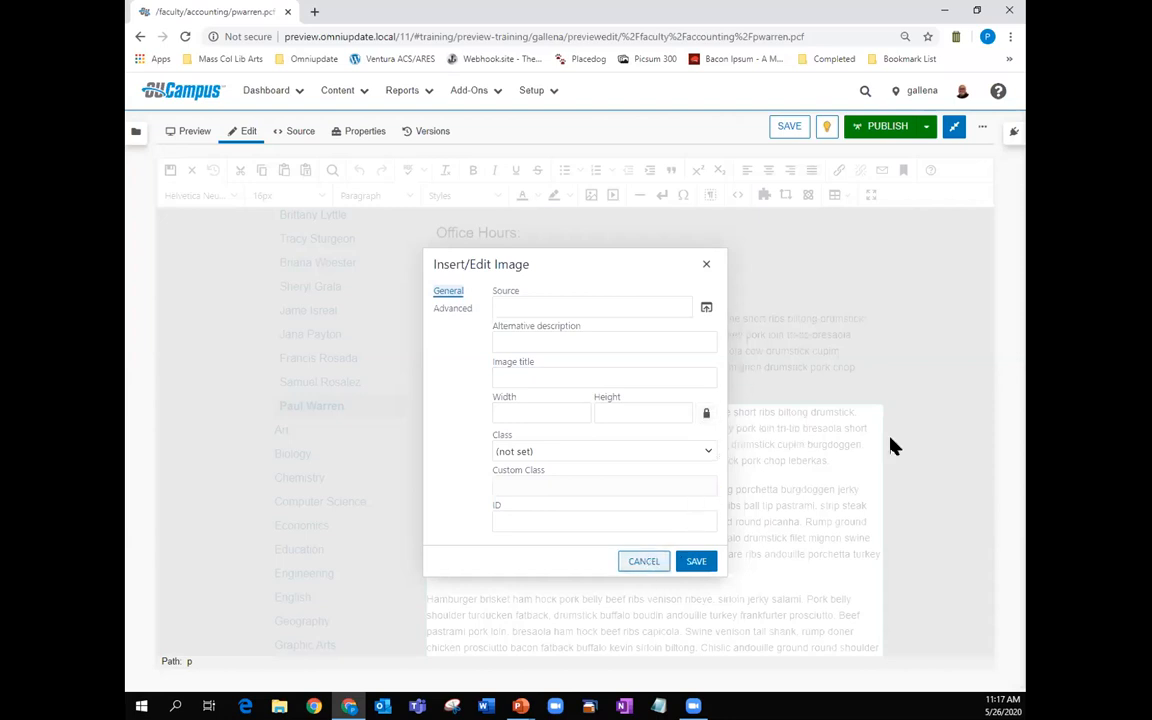
key(Escape)
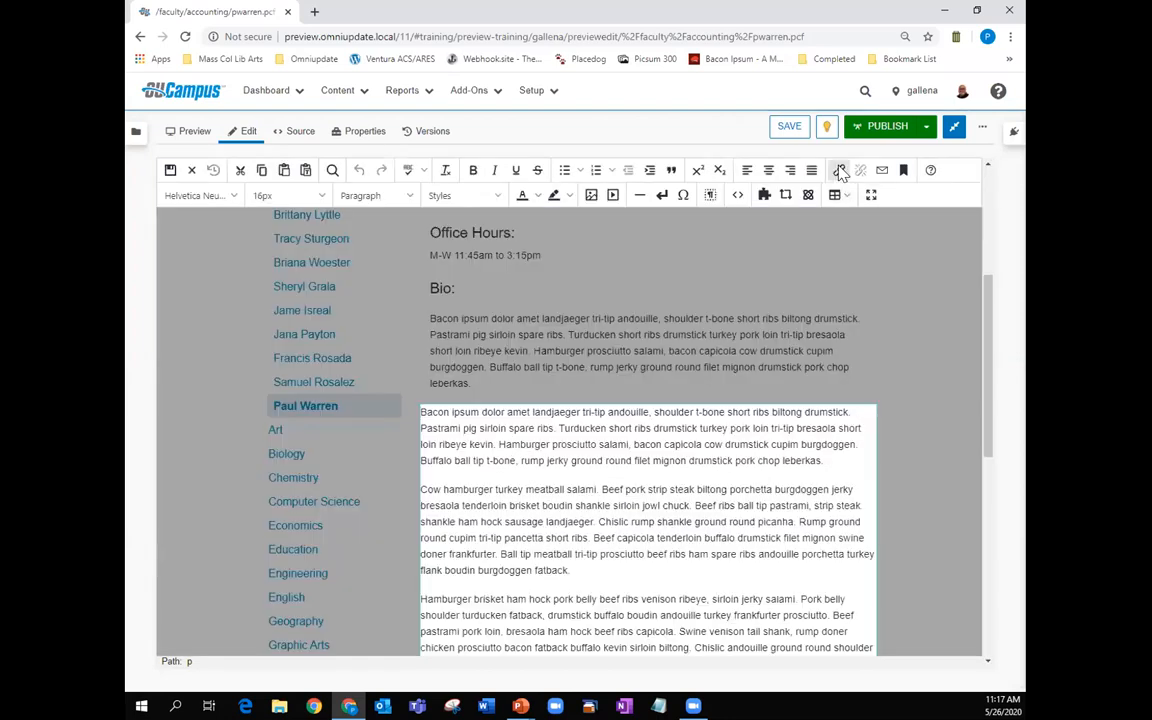
Step: Examine the Insert/Edit Link settings and window target options without adding a link, and save the Main Content region
click(841, 173)
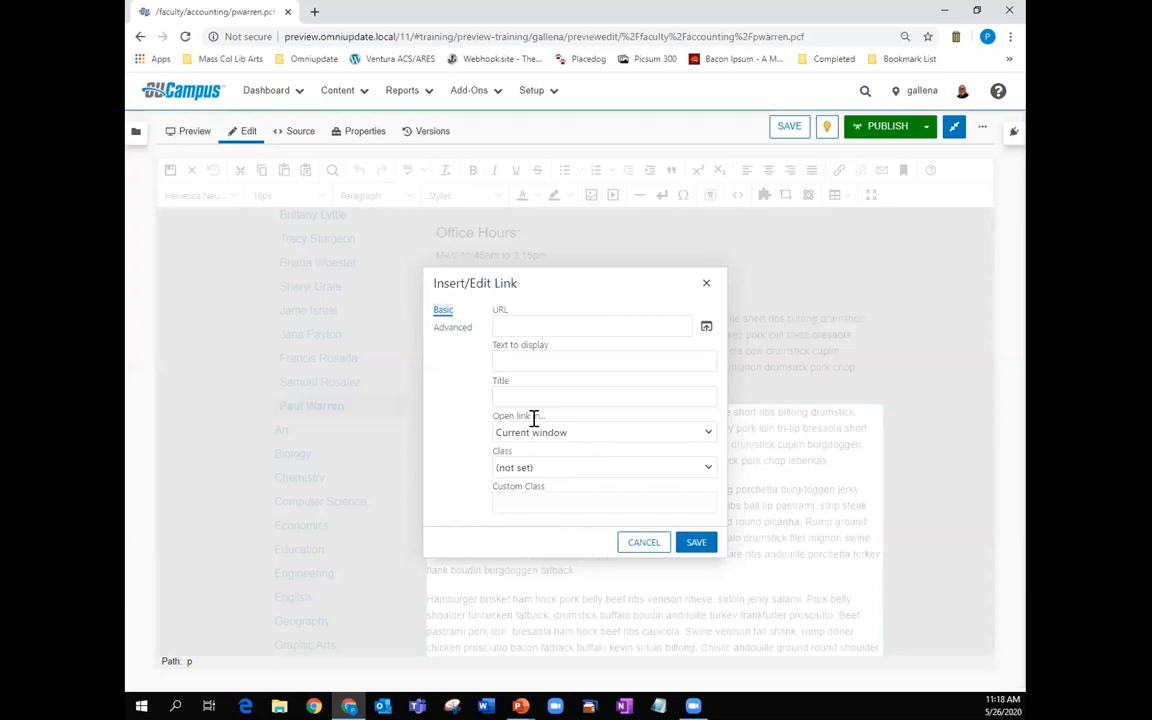
click(707, 437)
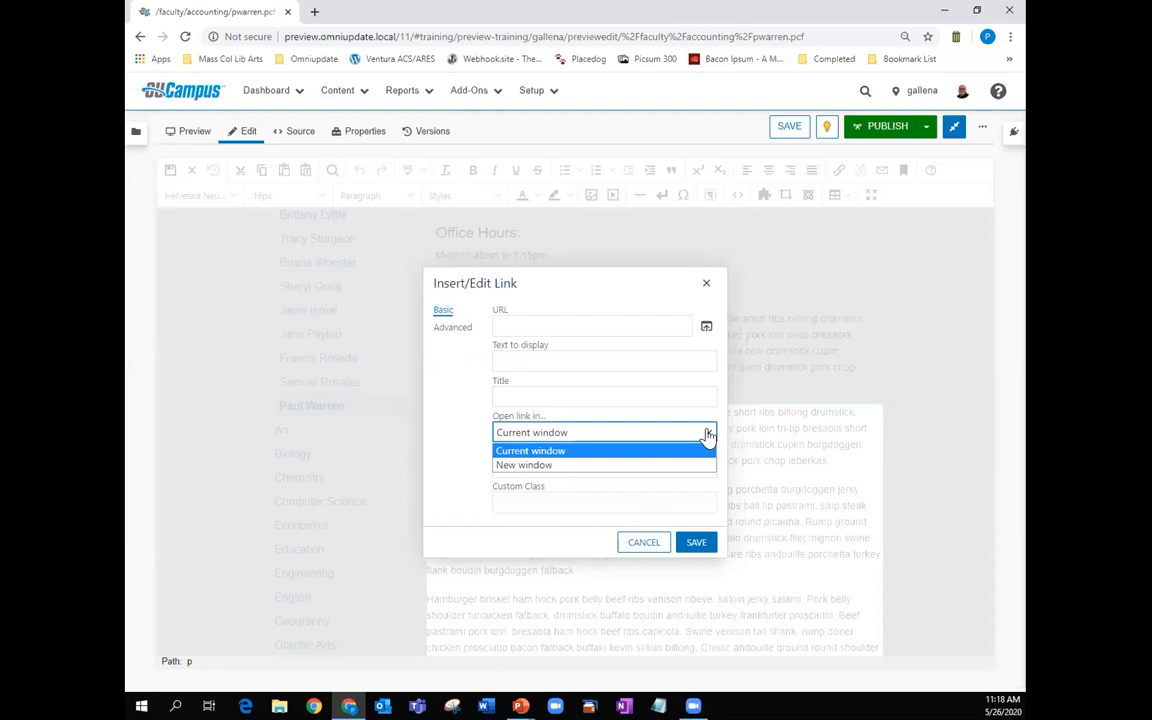
click(651, 545)
click(651, 545)
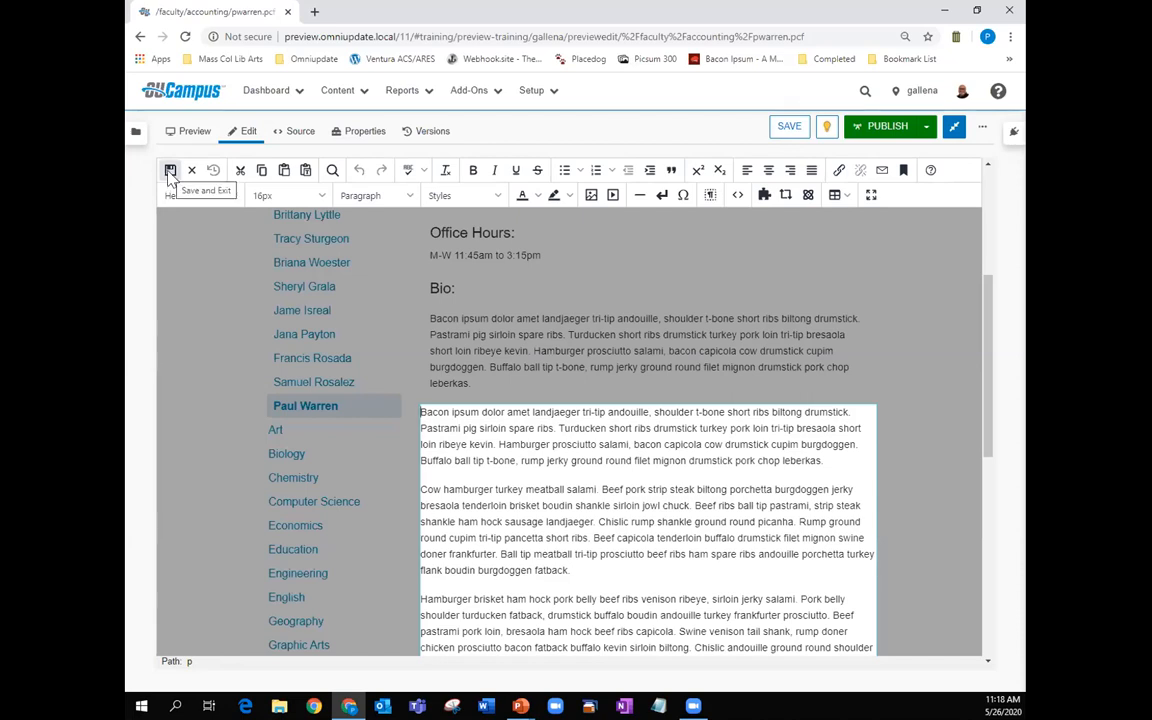
click(790, 130)
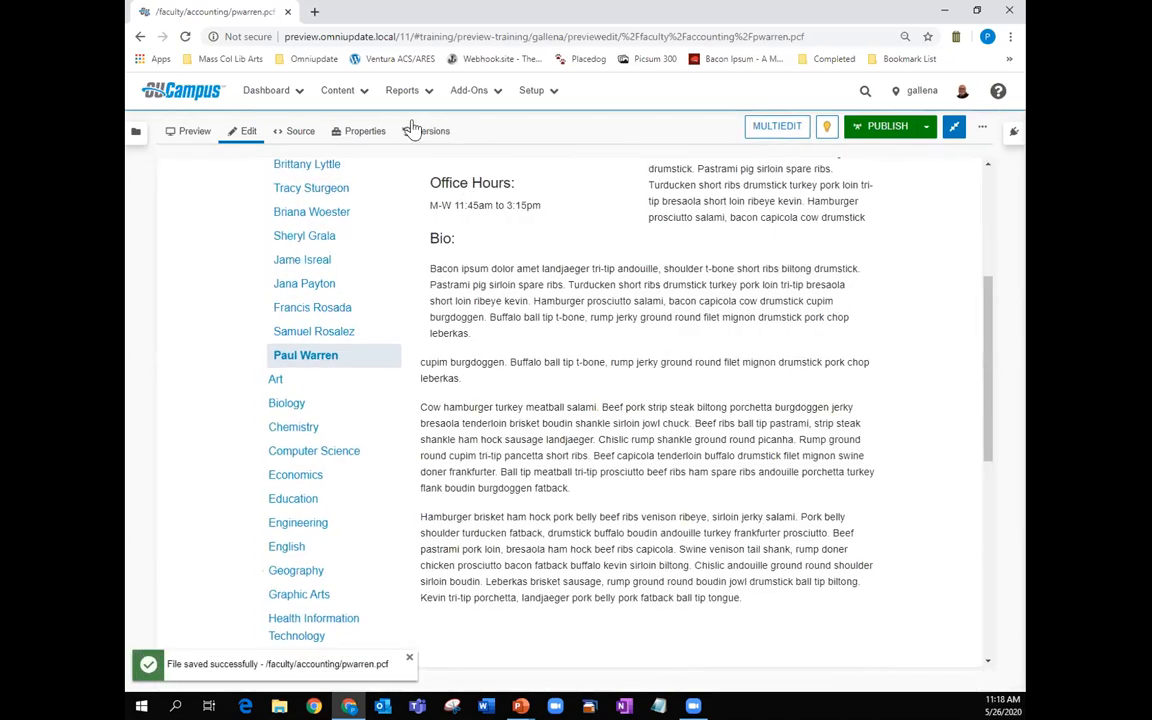
click(428, 137)
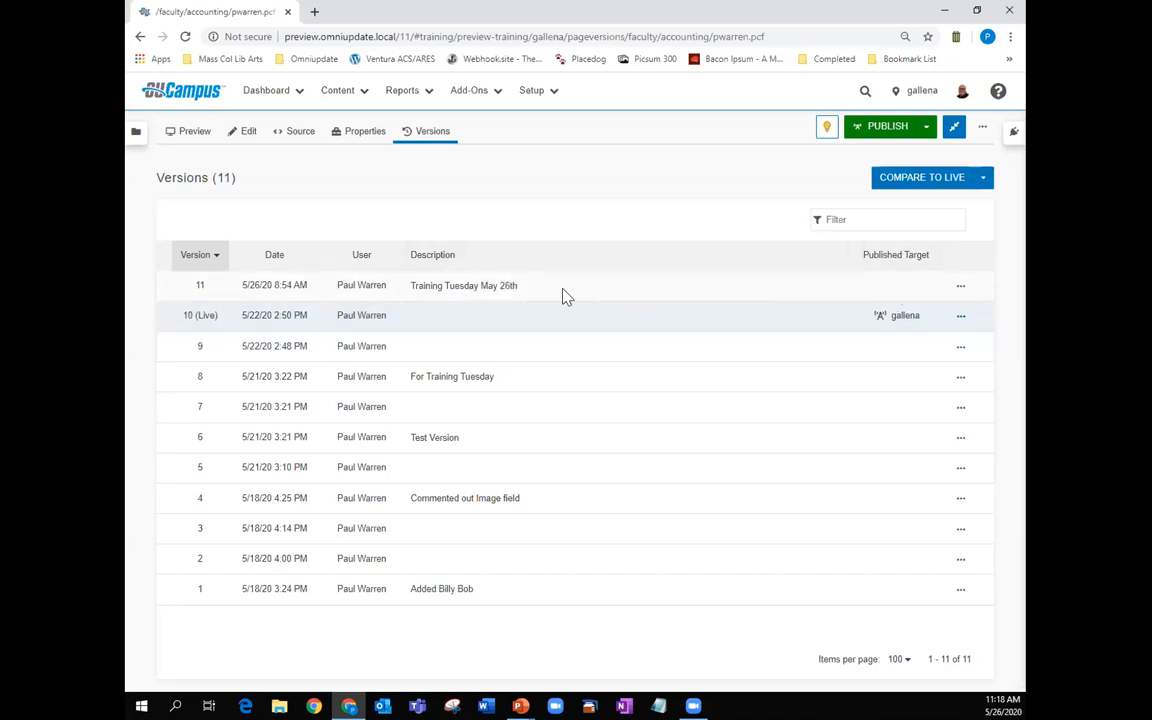
click(889, 130)
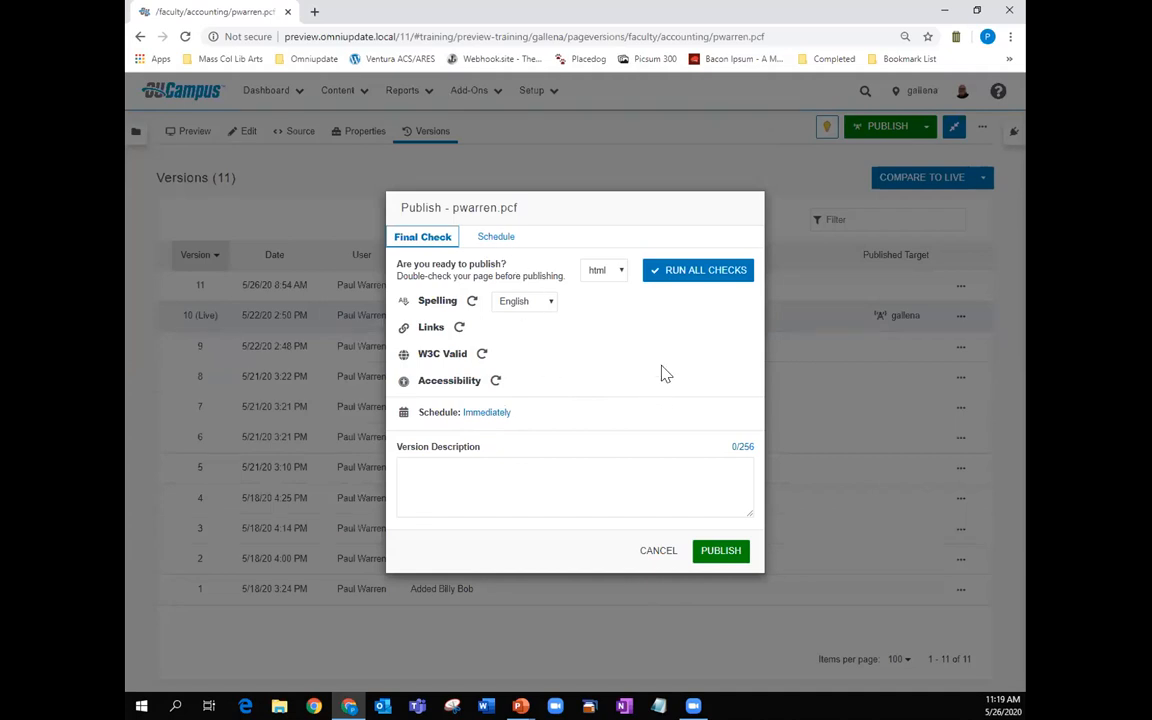
click(720, 552)
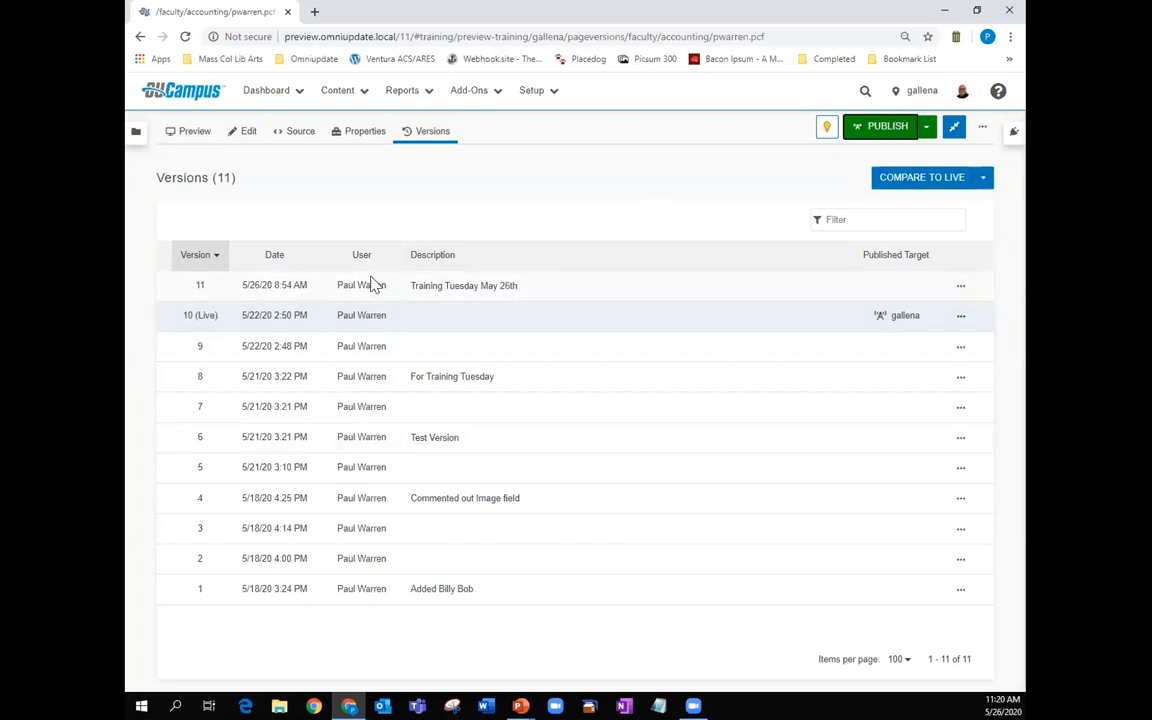
Step: Reload the page to refresh the version history and look through the available Setup options
click(185, 38)
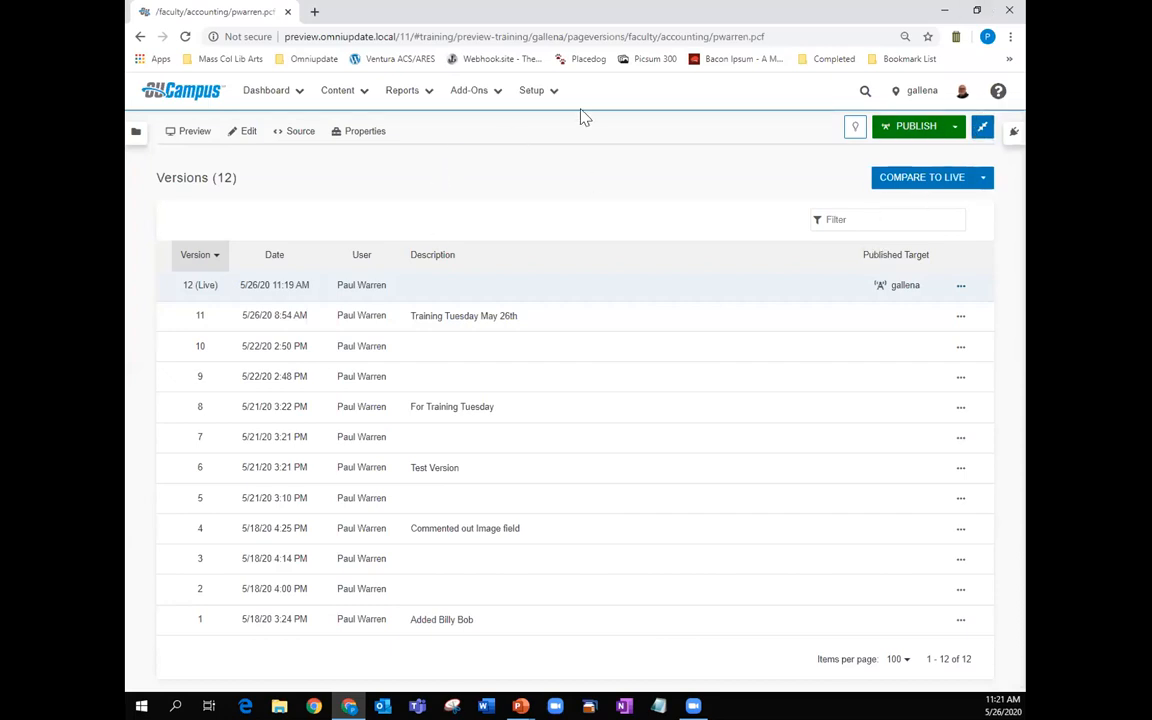
click(532, 91)
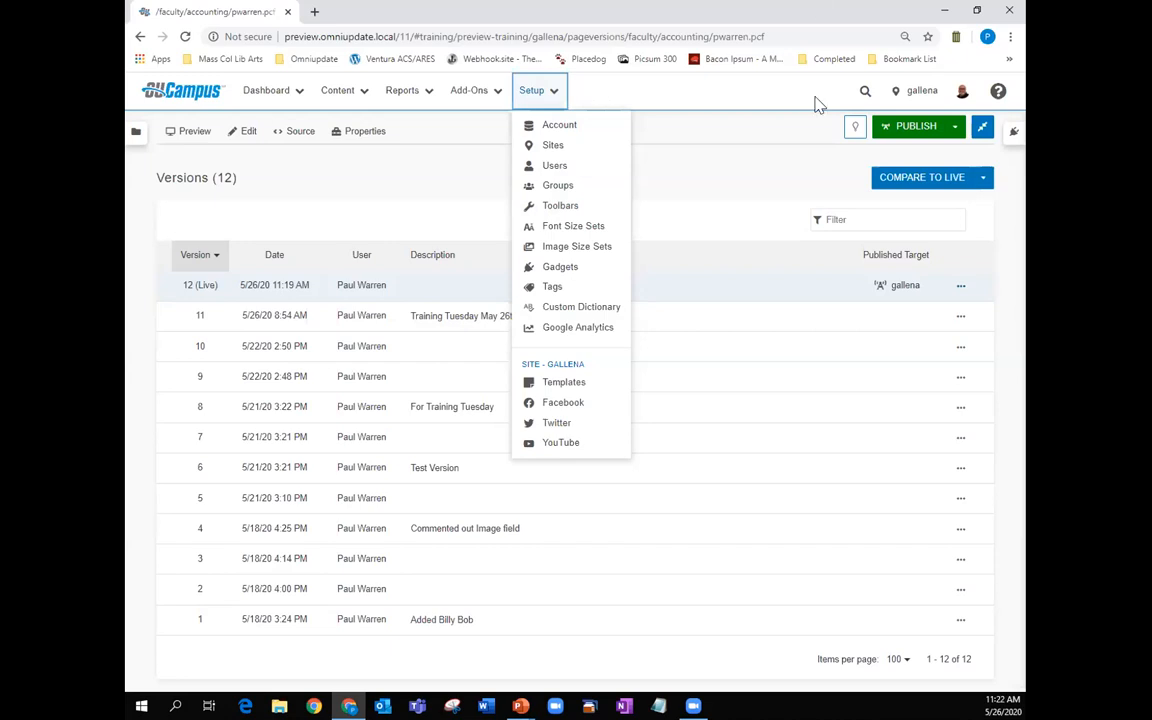
click(719, 98)
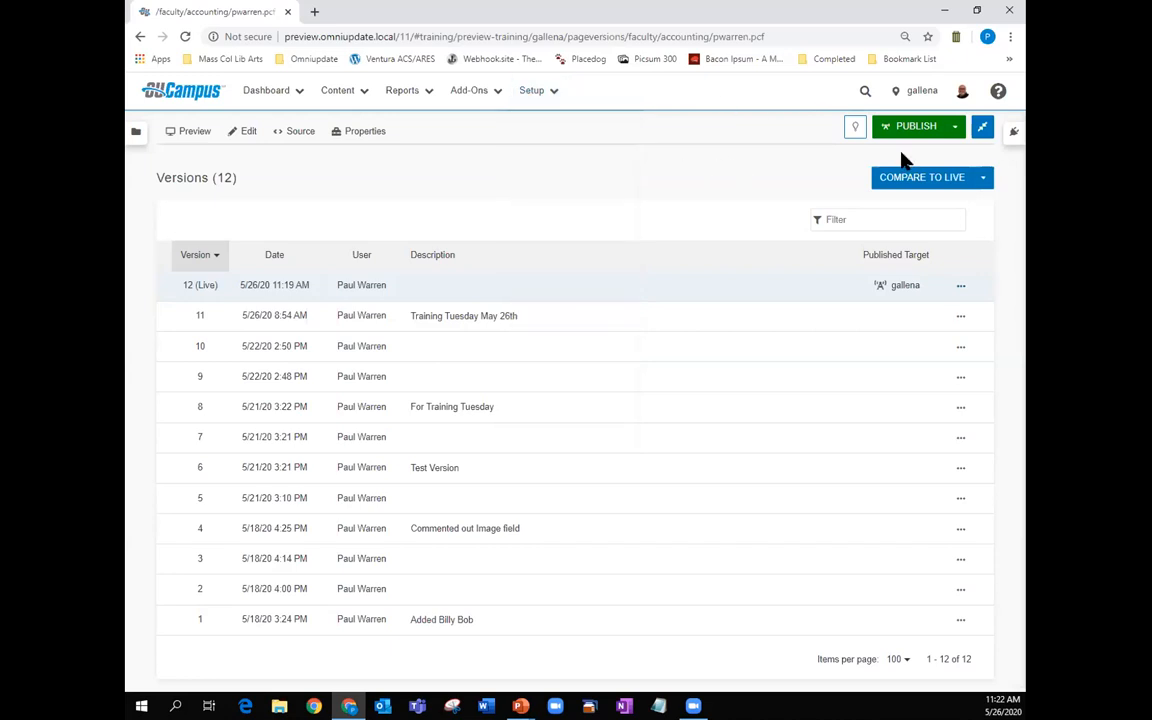
Step: Add the Bookmarks and Notes gadgets to the gadgets sidebar and move Page Info directly below My Checked-Out Content
click(1012, 132)
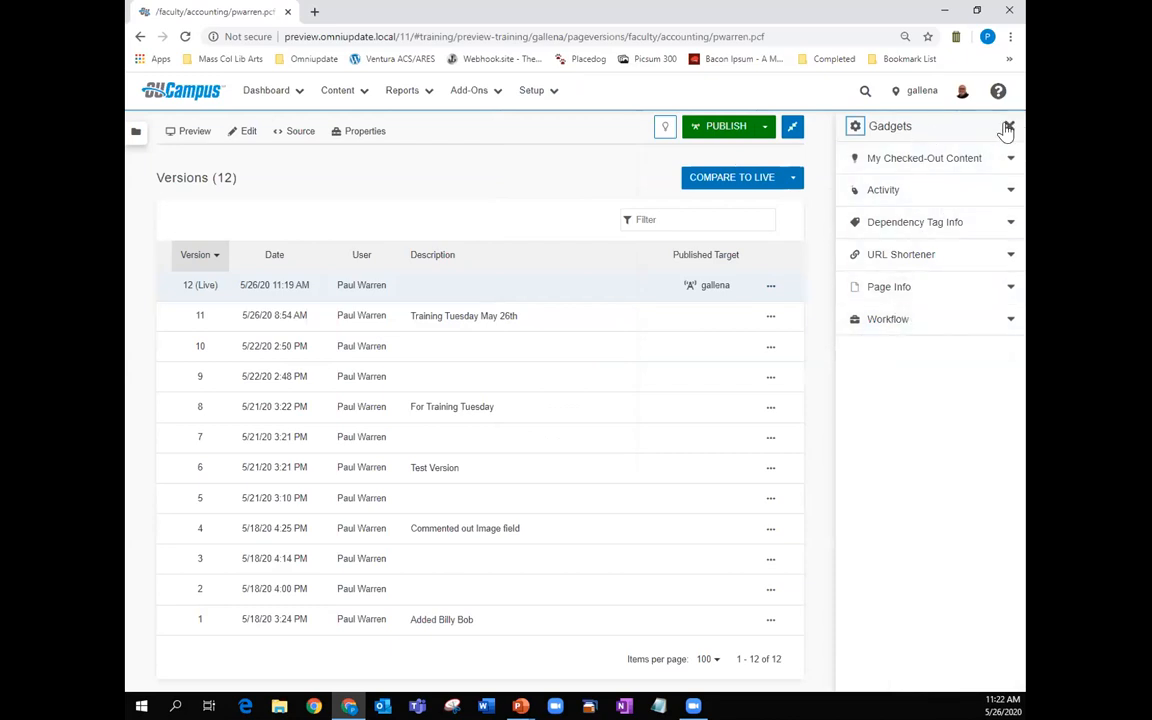
click(855, 128)
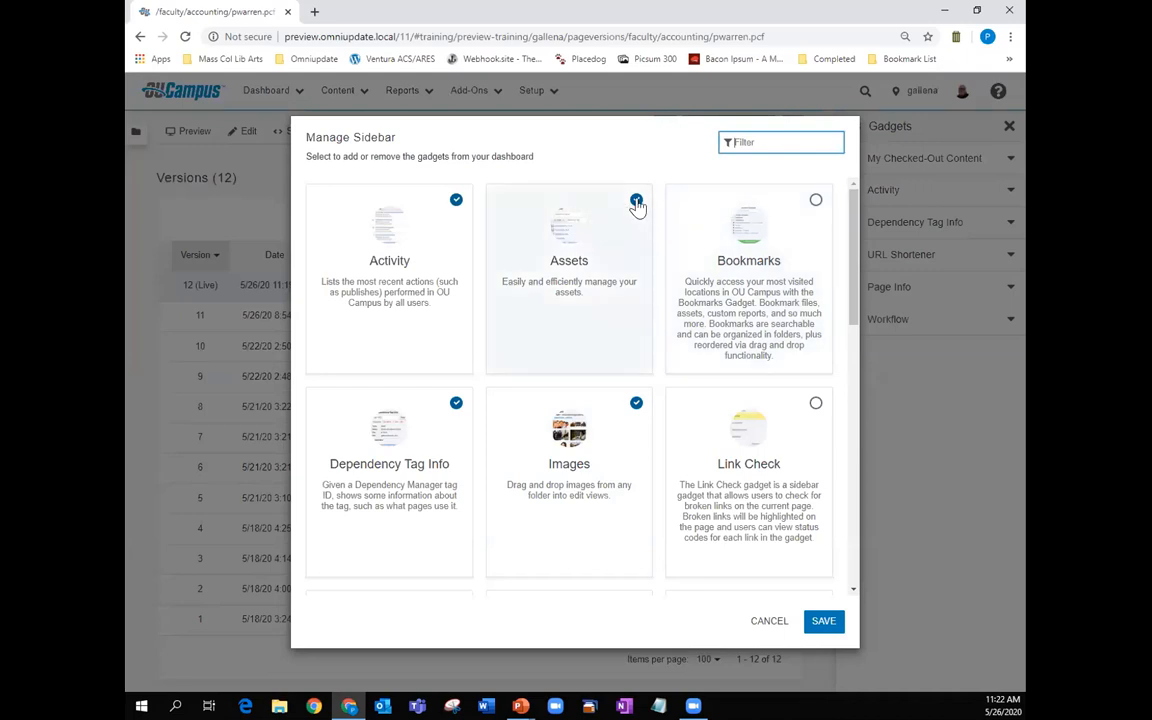
click(816, 203)
scroll(852, 320, down, 2)
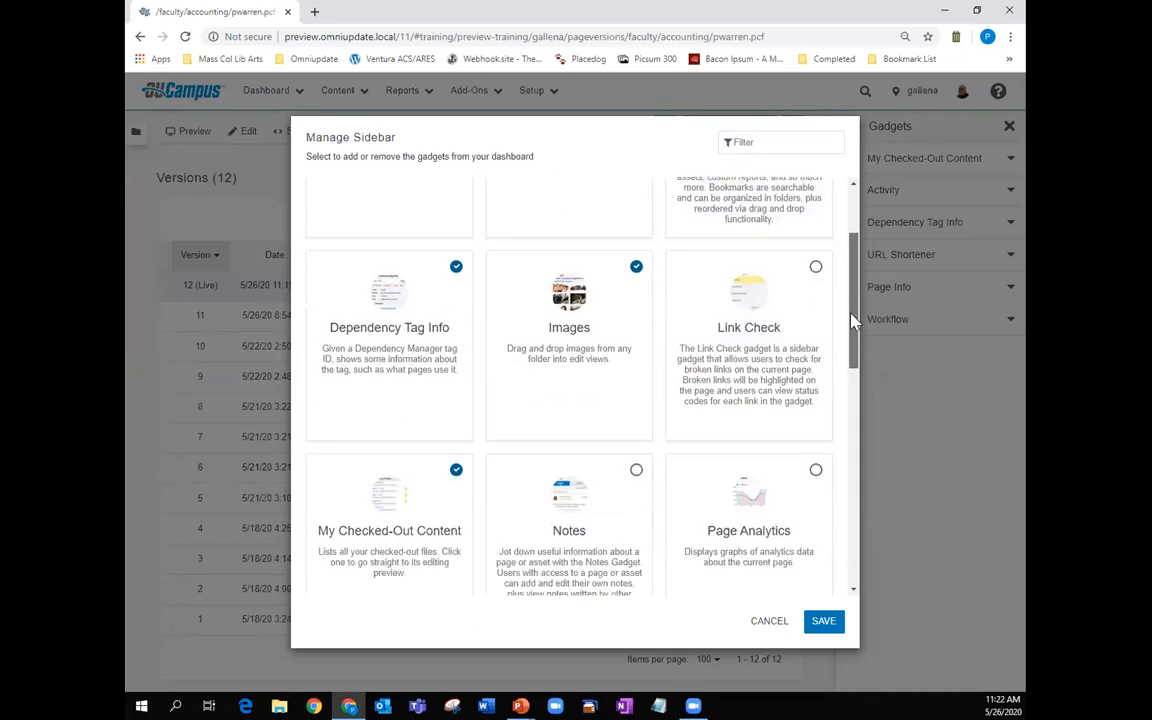
scroll(852, 320, down, 2)
click(636, 308)
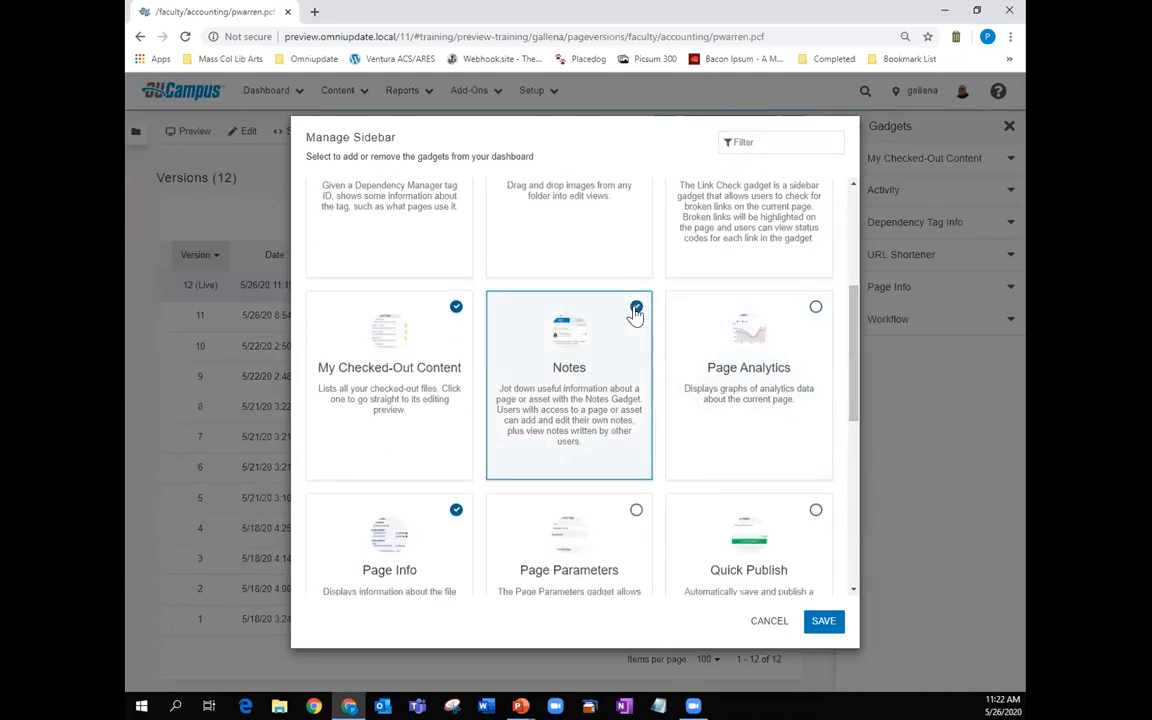
click(821, 623)
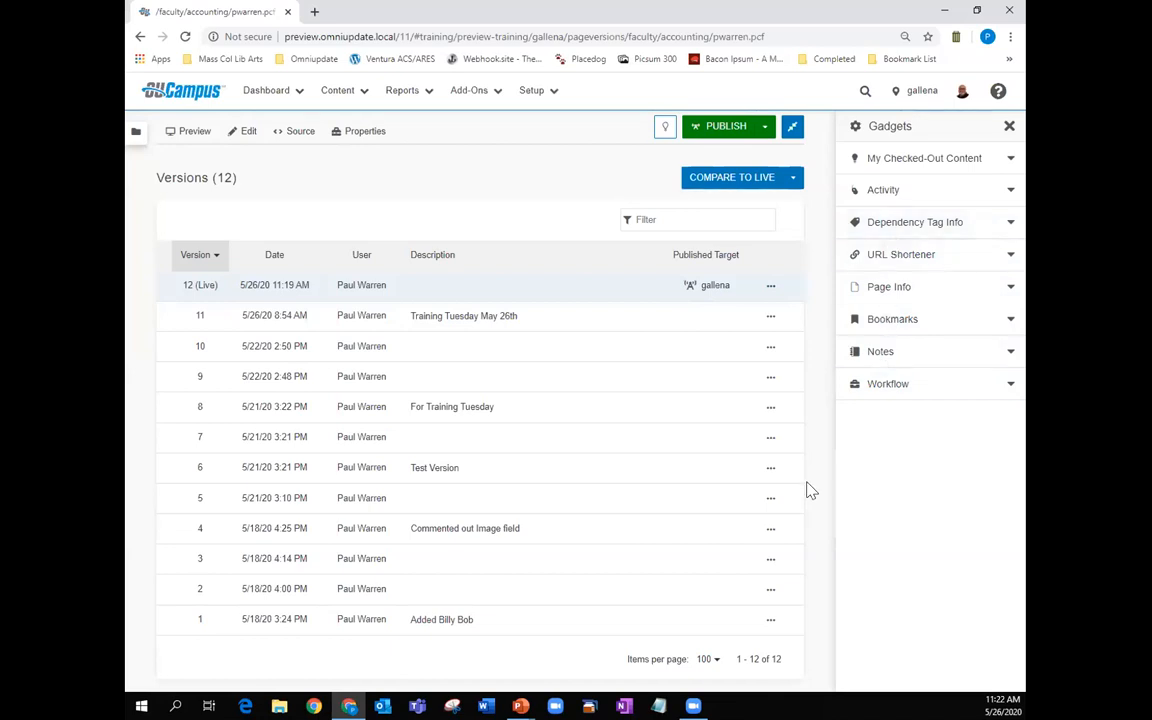
drag(873, 276, 895, 160)
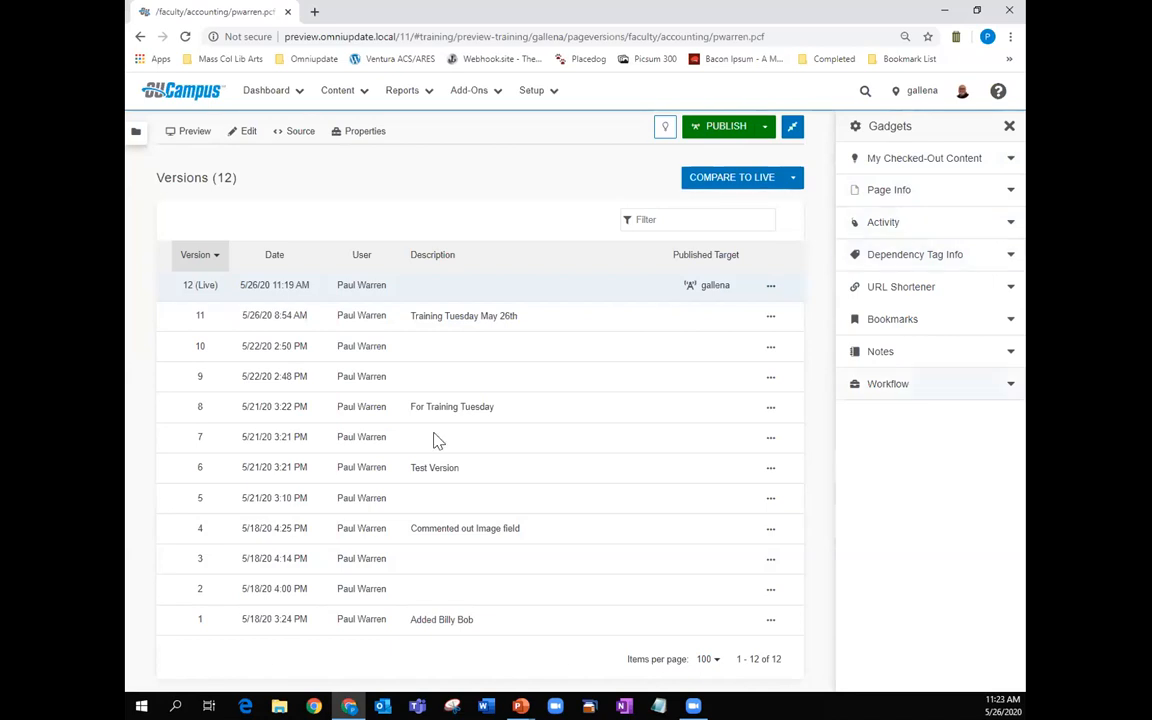
Step: Close the gadgets sidebar and browse the custom report options for Pages, Users and Groups
click(1009, 126)
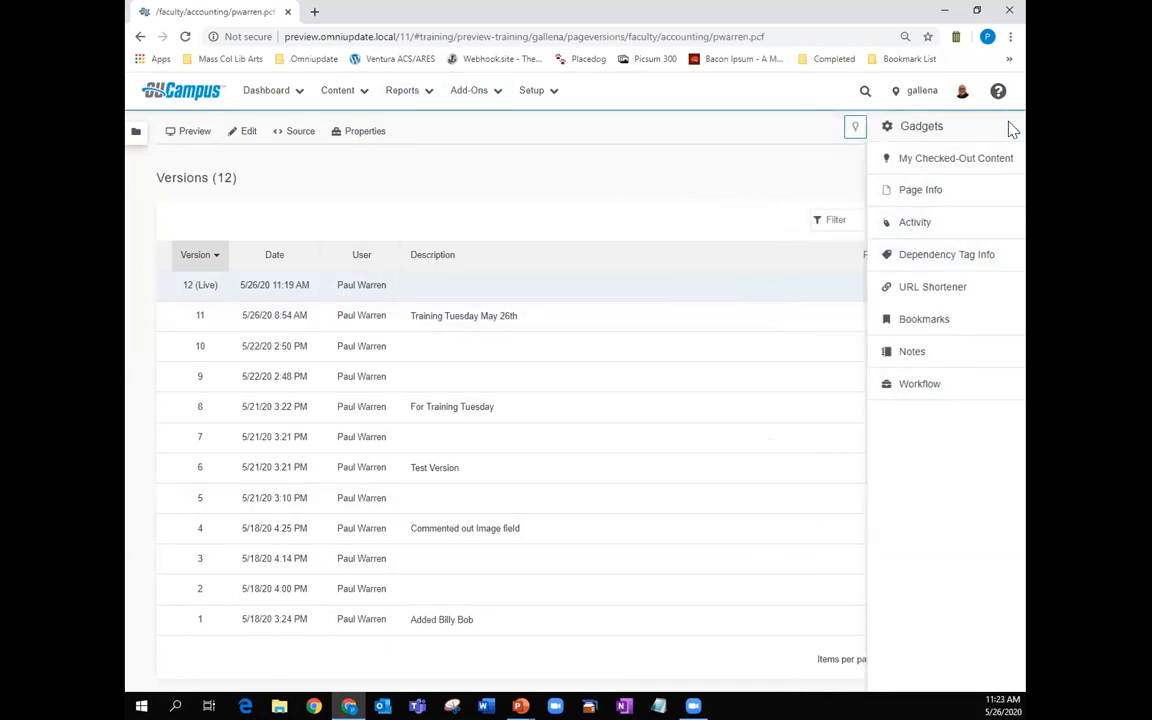
click(428, 93)
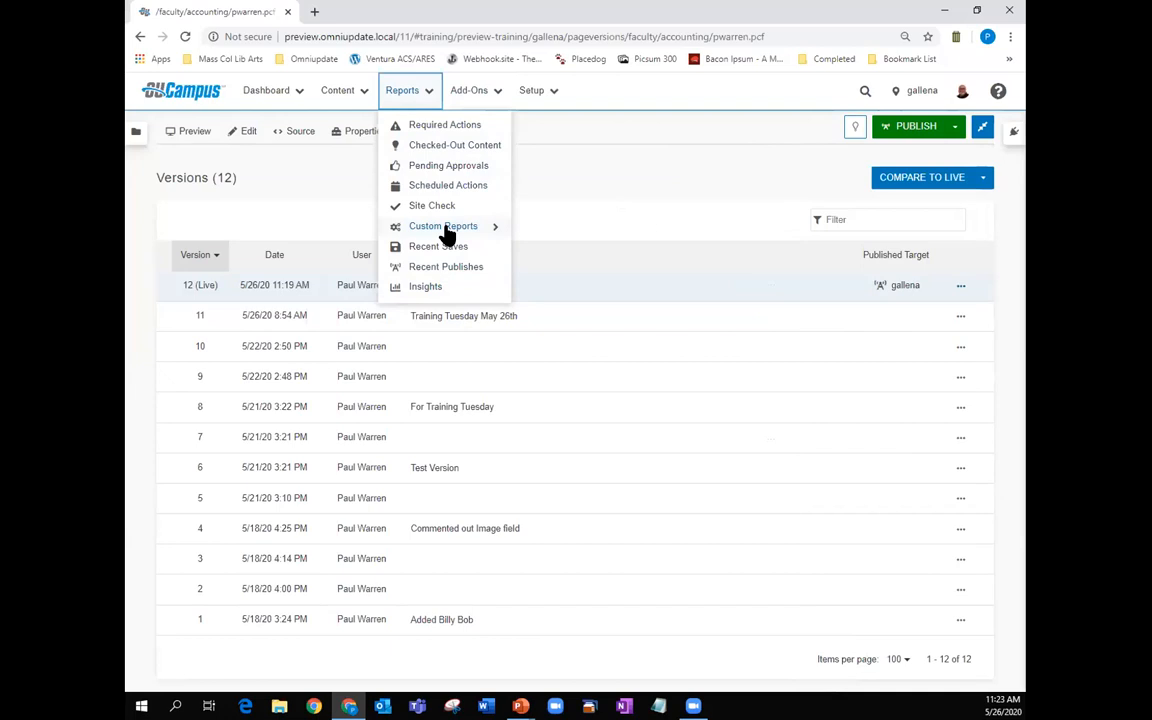
mouse_move(495, 228)
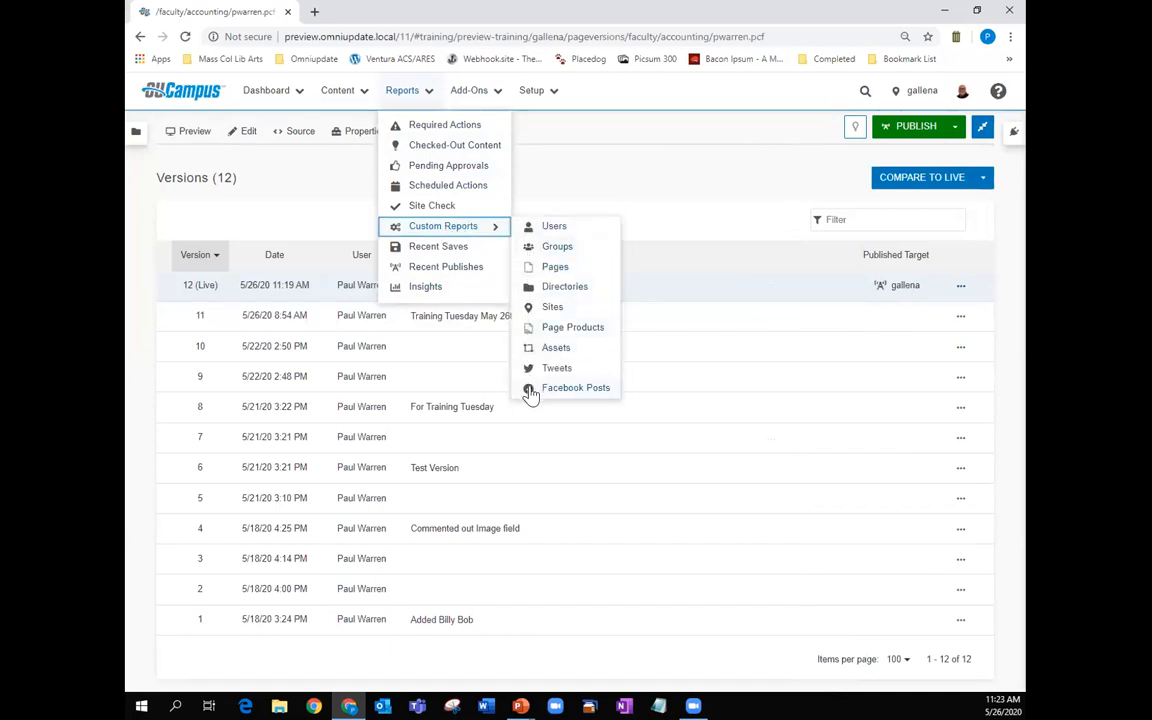
click(530, 267)
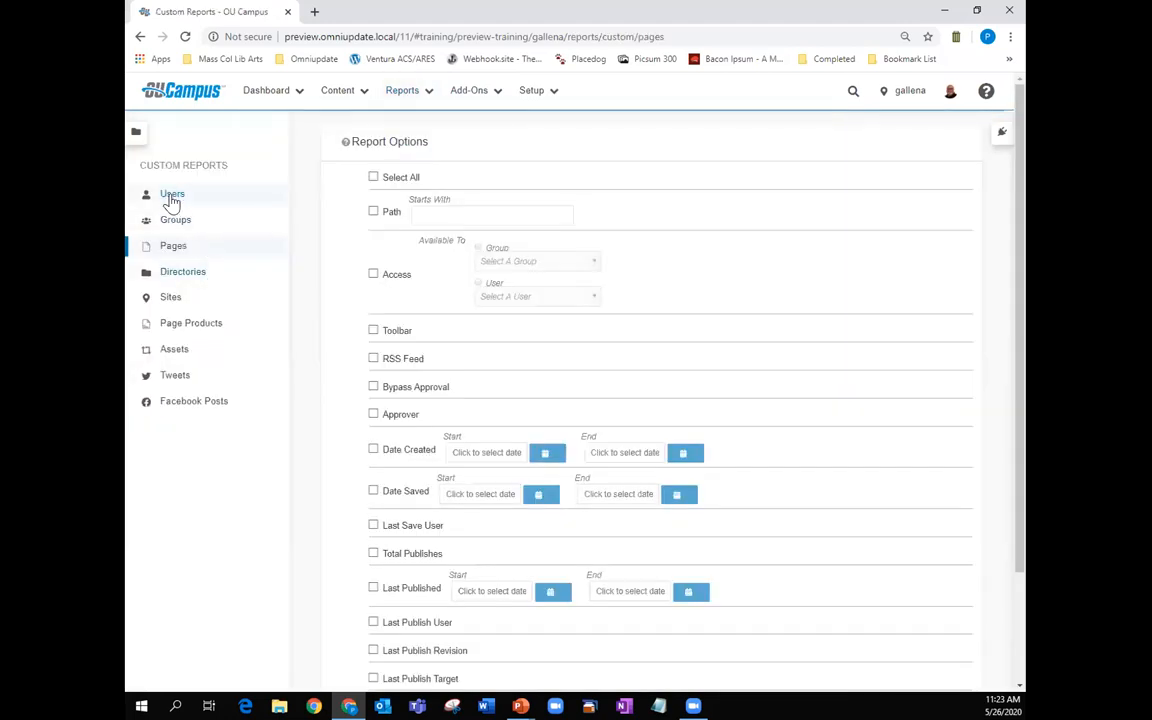
click(172, 196)
click(172, 221)
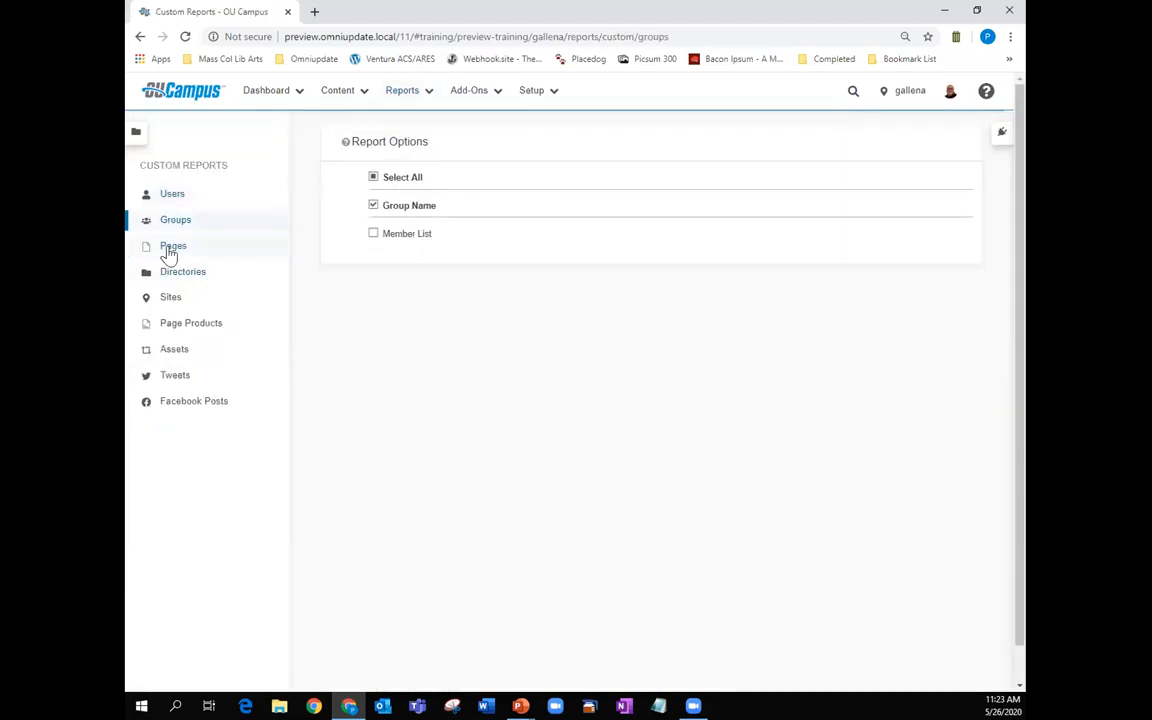
click(172, 247)
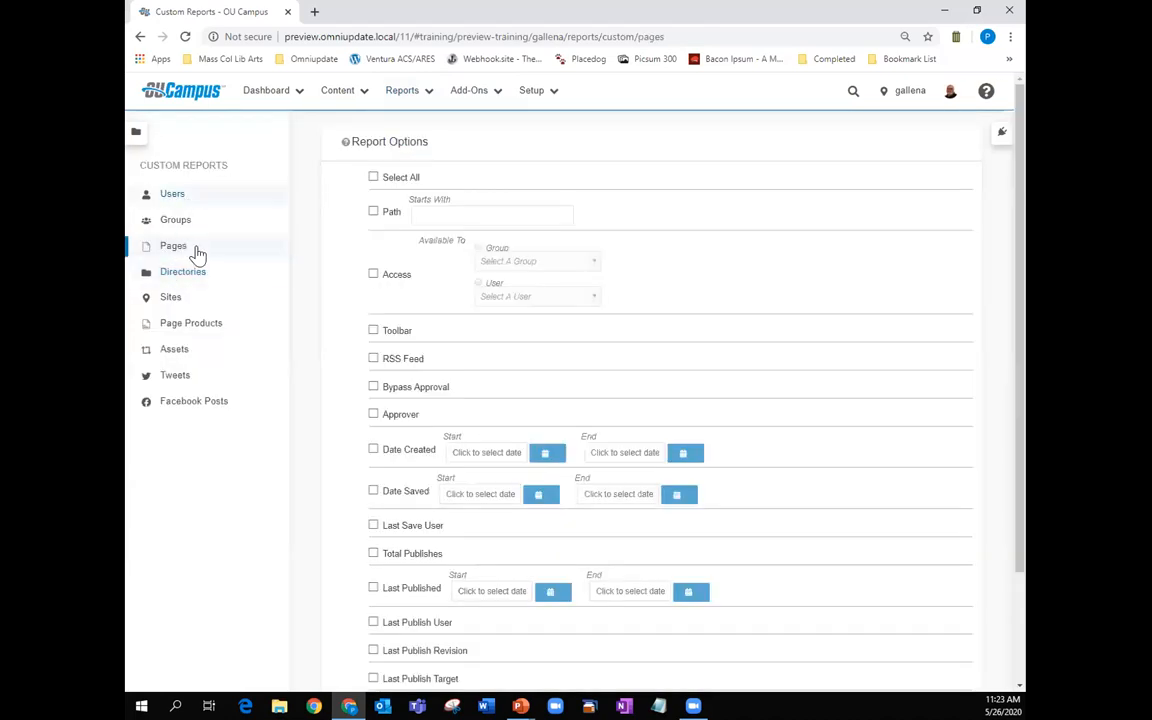
click(420, 92)
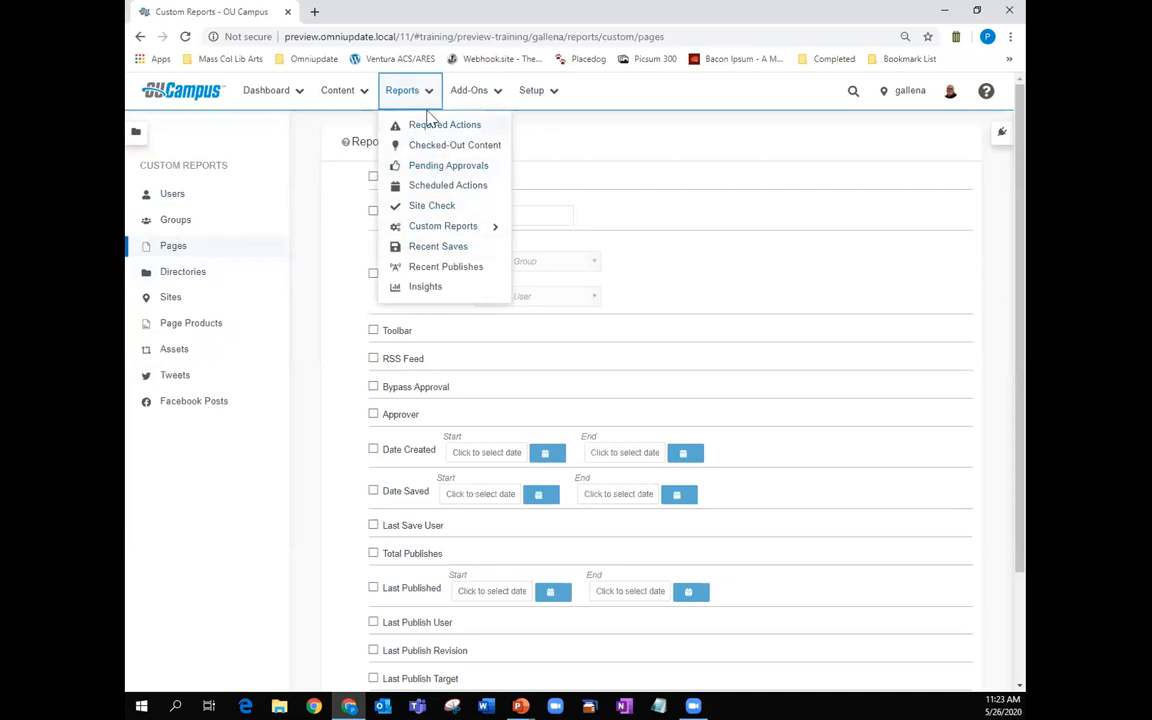
click(540, 159)
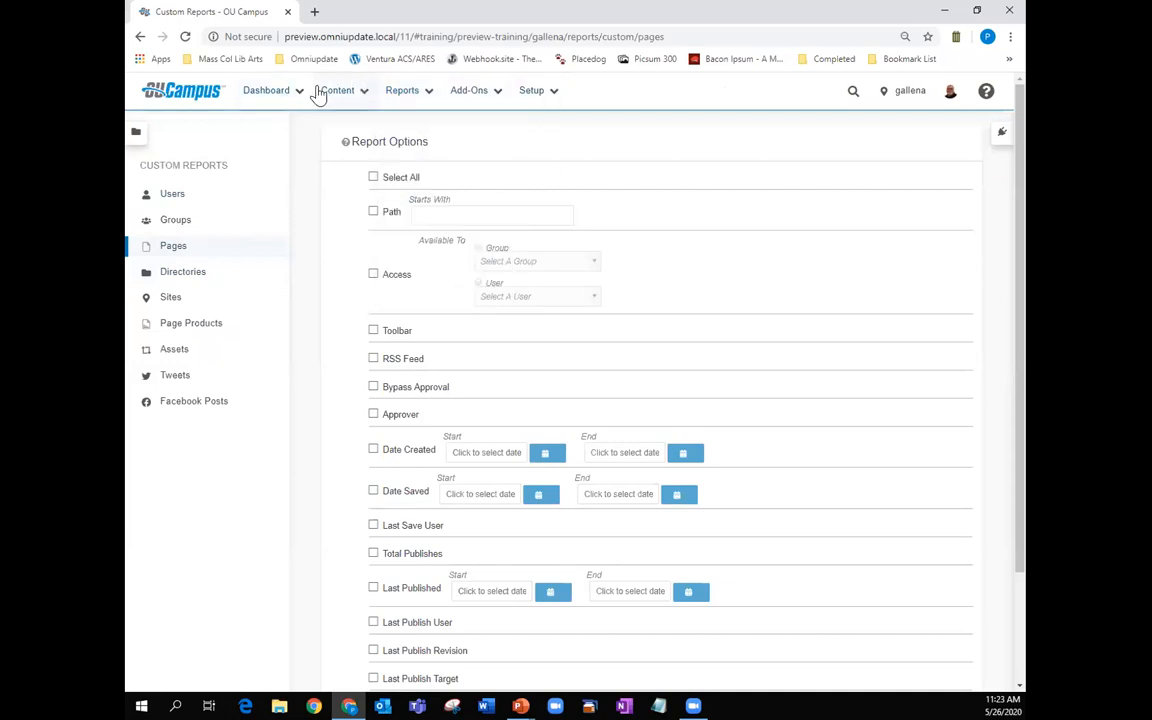
Step: Open the Assets list, filter it by the tag "featured" and check the applied tag
click(358, 92)
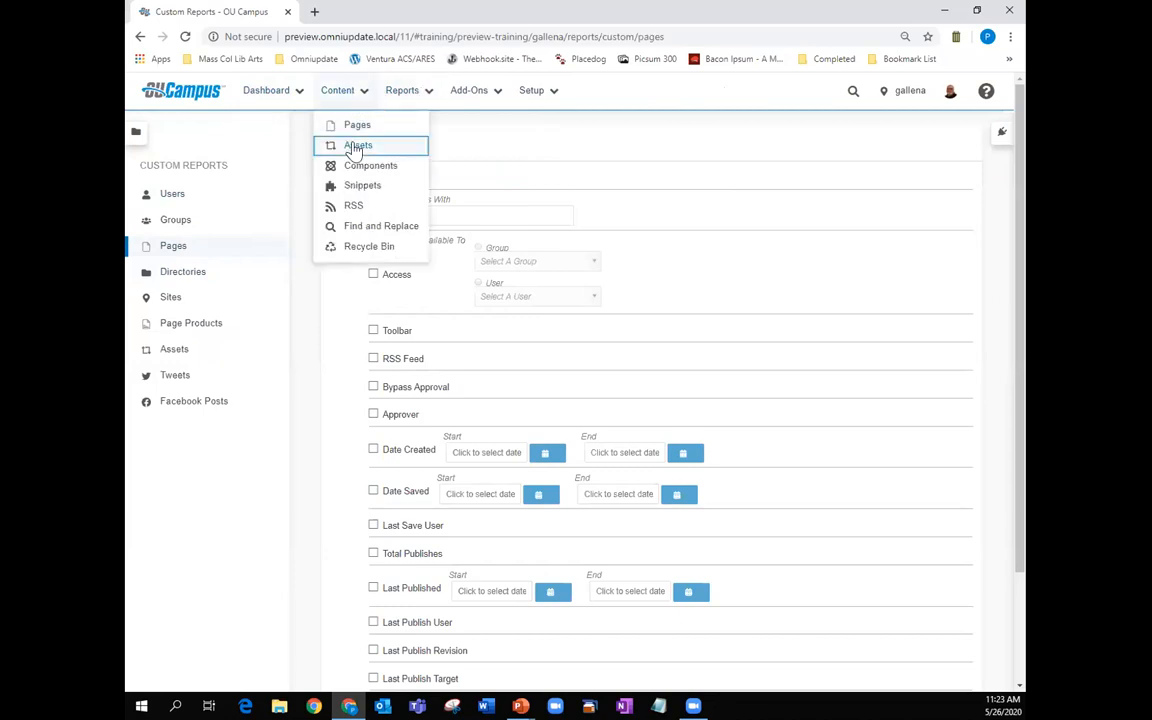
click(357, 146)
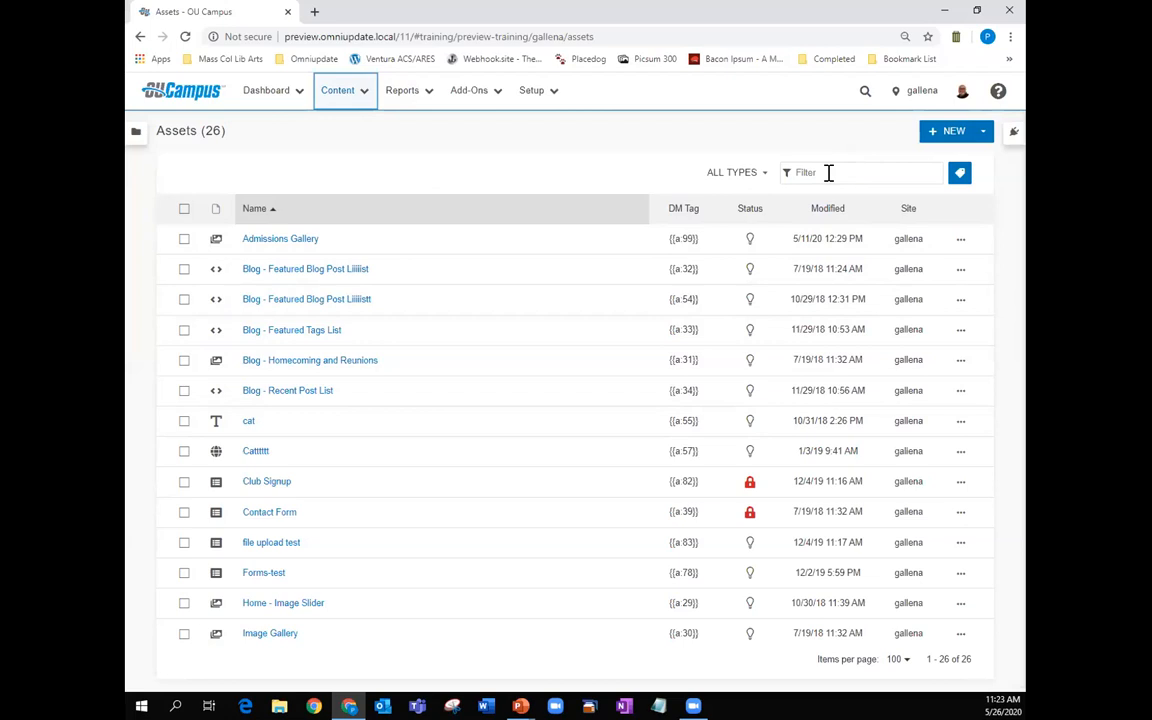
click(959, 176)
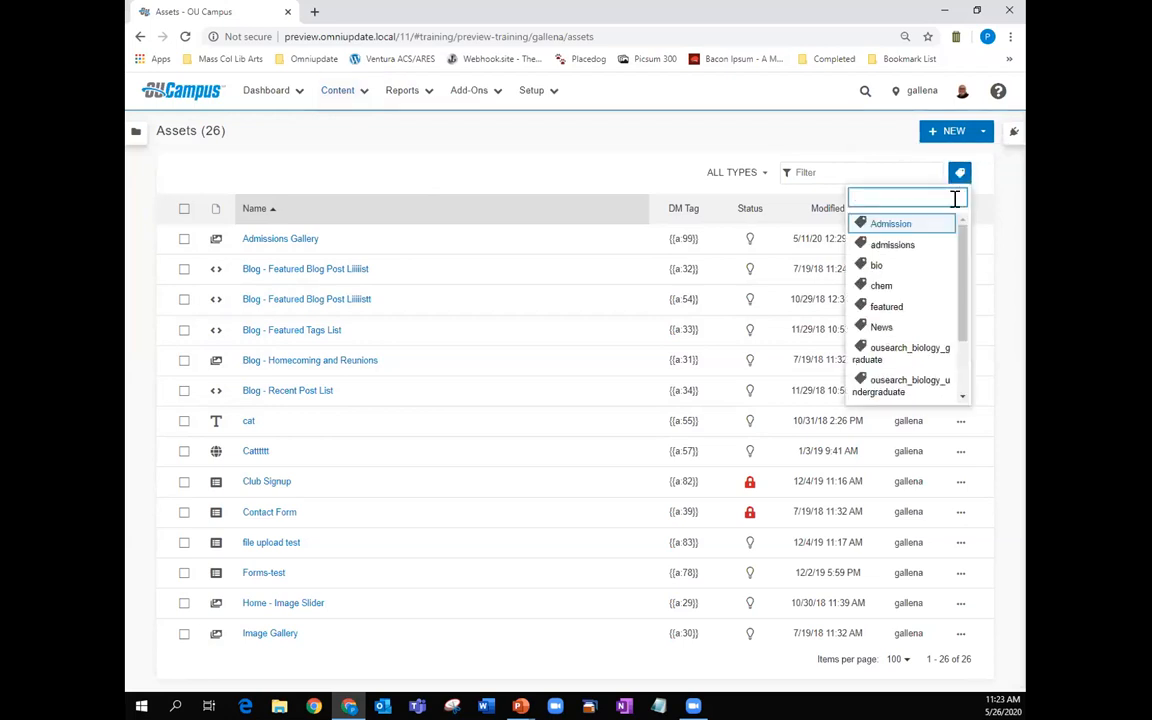
click(886, 306)
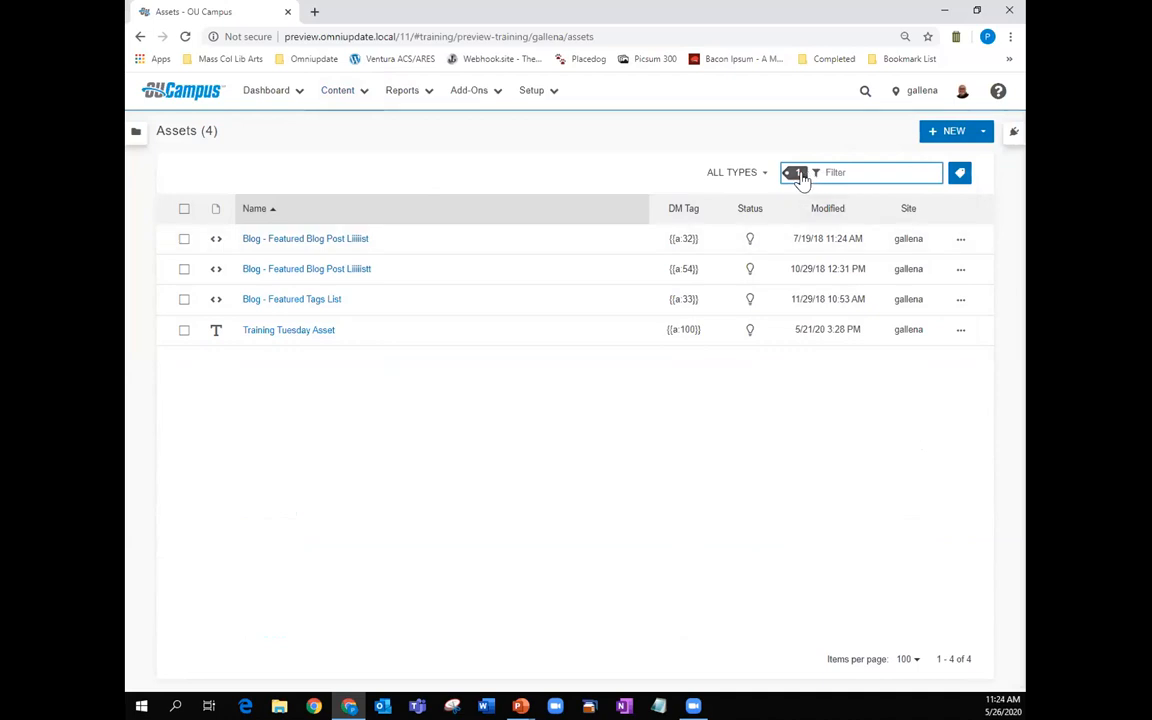
click(799, 176)
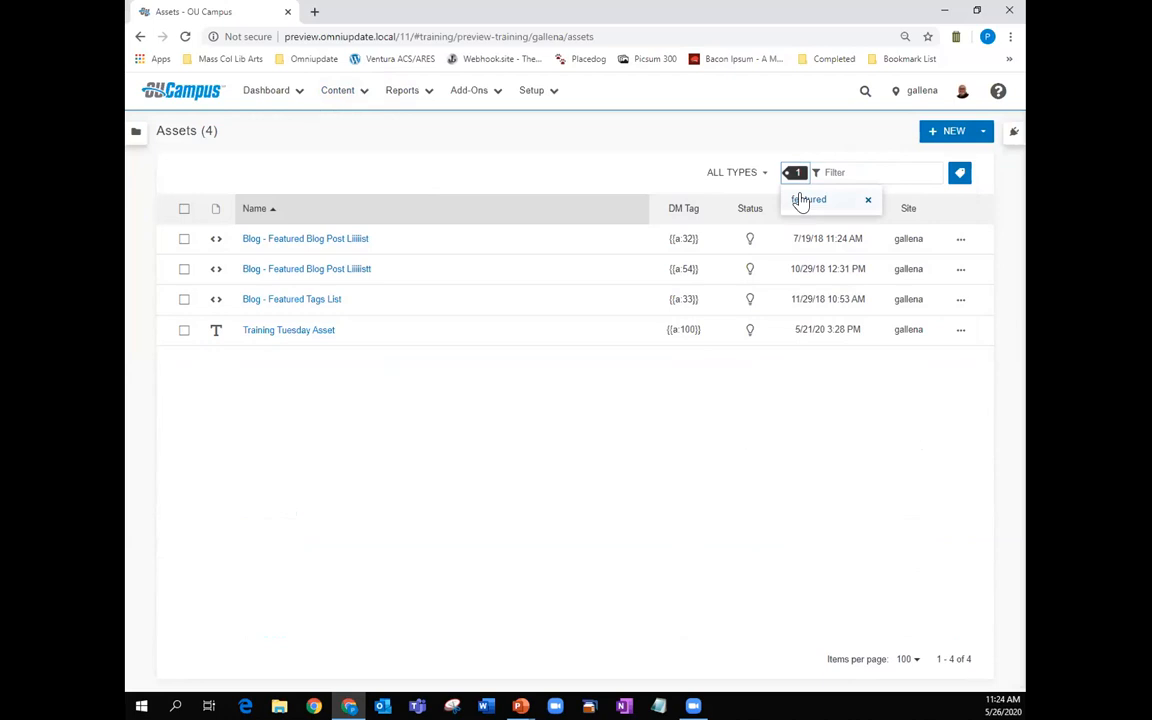
click(855, 172)
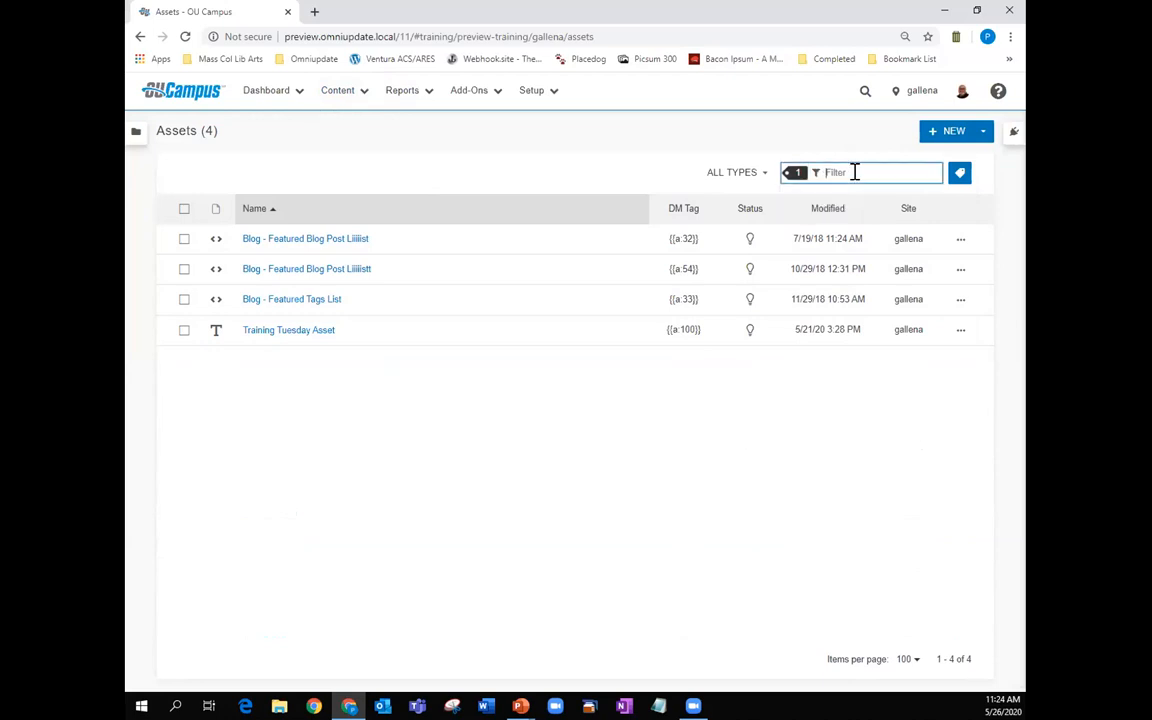
Step: Add the Admission tag to the asset filter and remove the featured tag from it
click(960, 176)
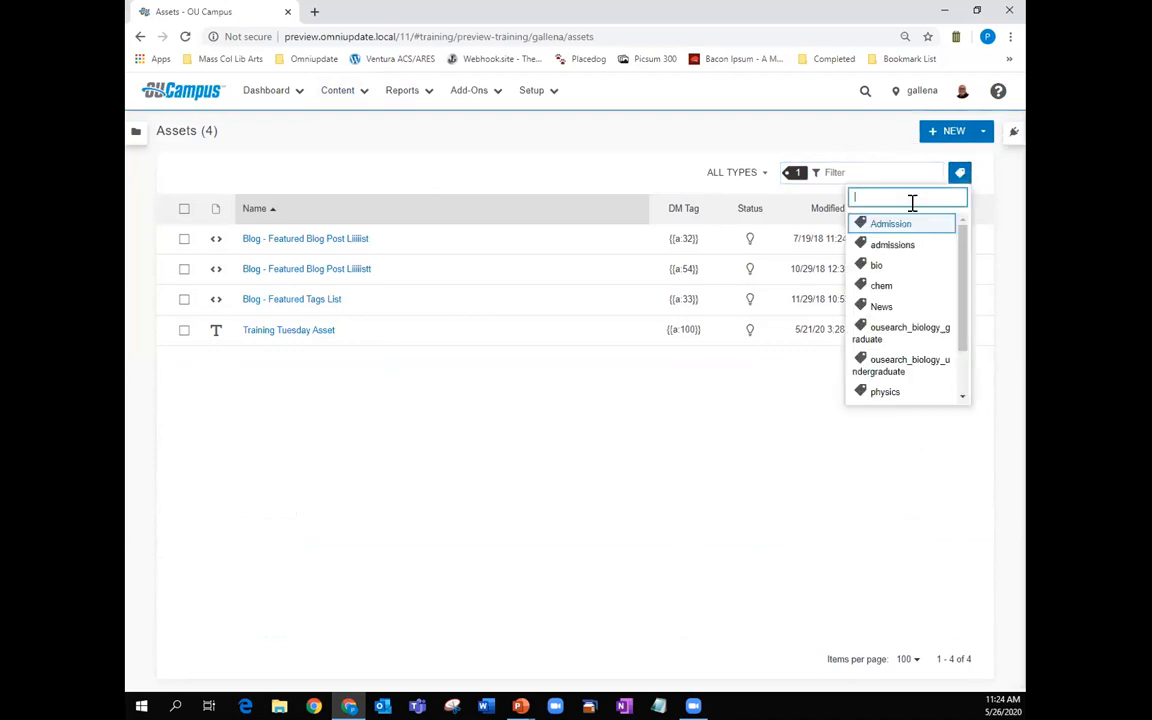
click(891, 224)
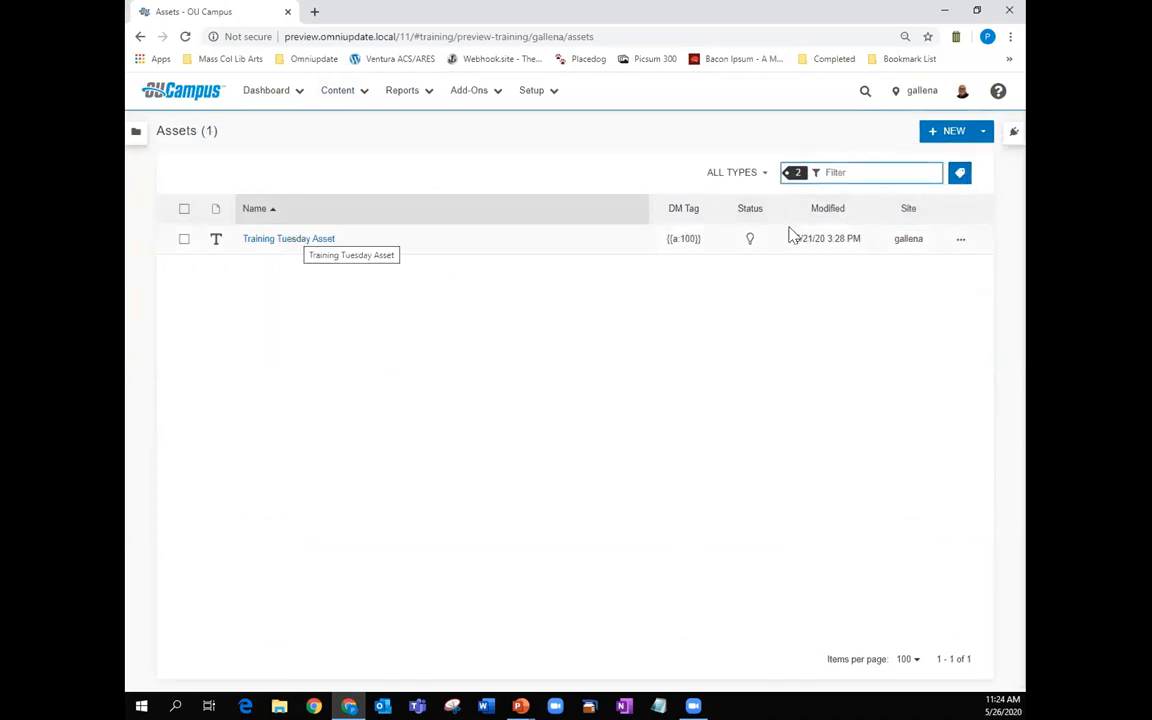
click(797, 175)
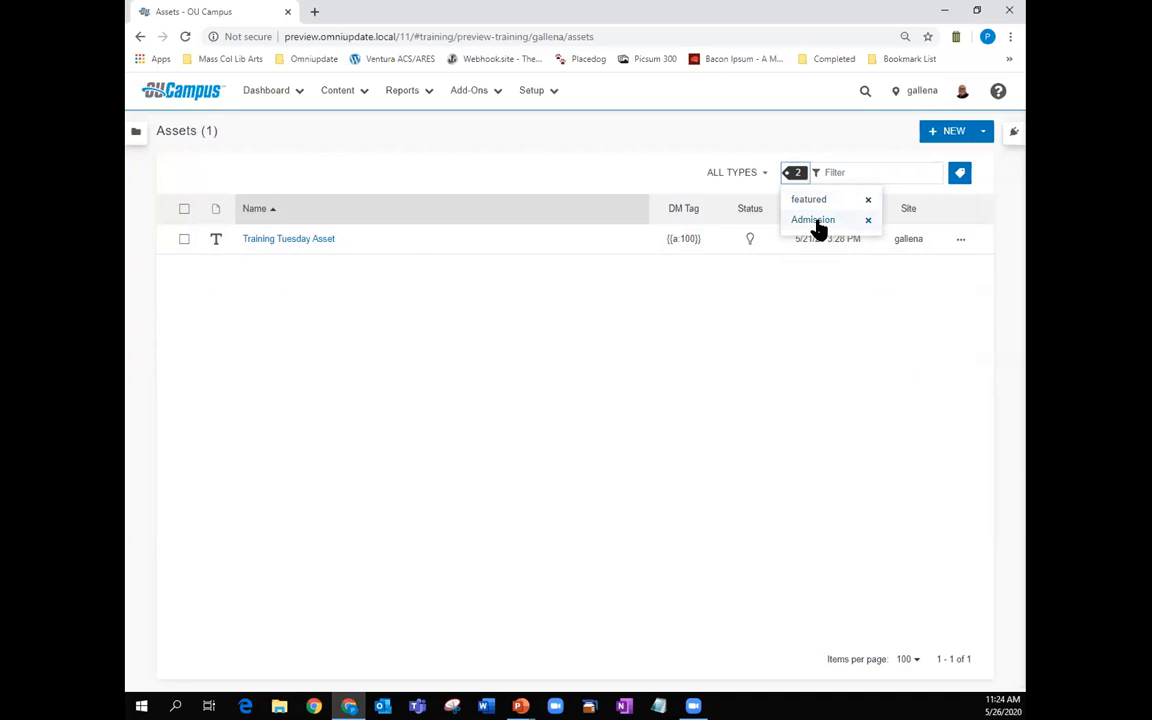
click(869, 203)
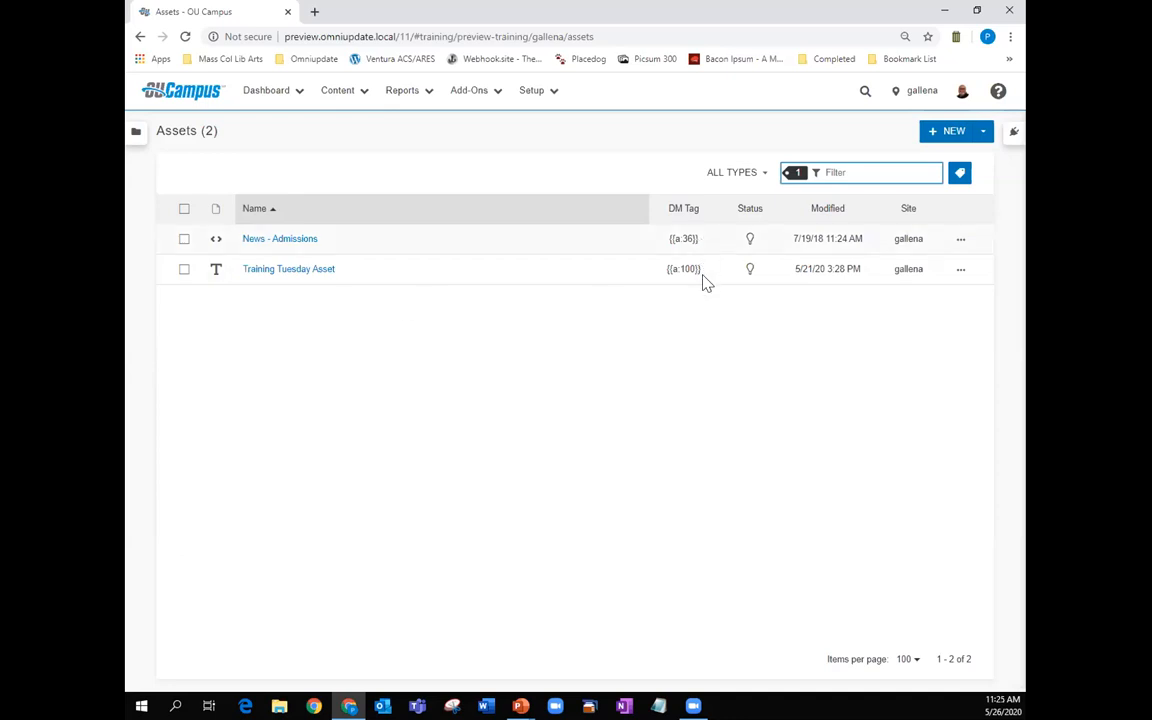
Step: Try filtering the assets by the copied DM tag {{a:100}} of Training Tuesday Asset, and clear the filters
drag(702, 270, 667, 270)
key(ctrl+c)
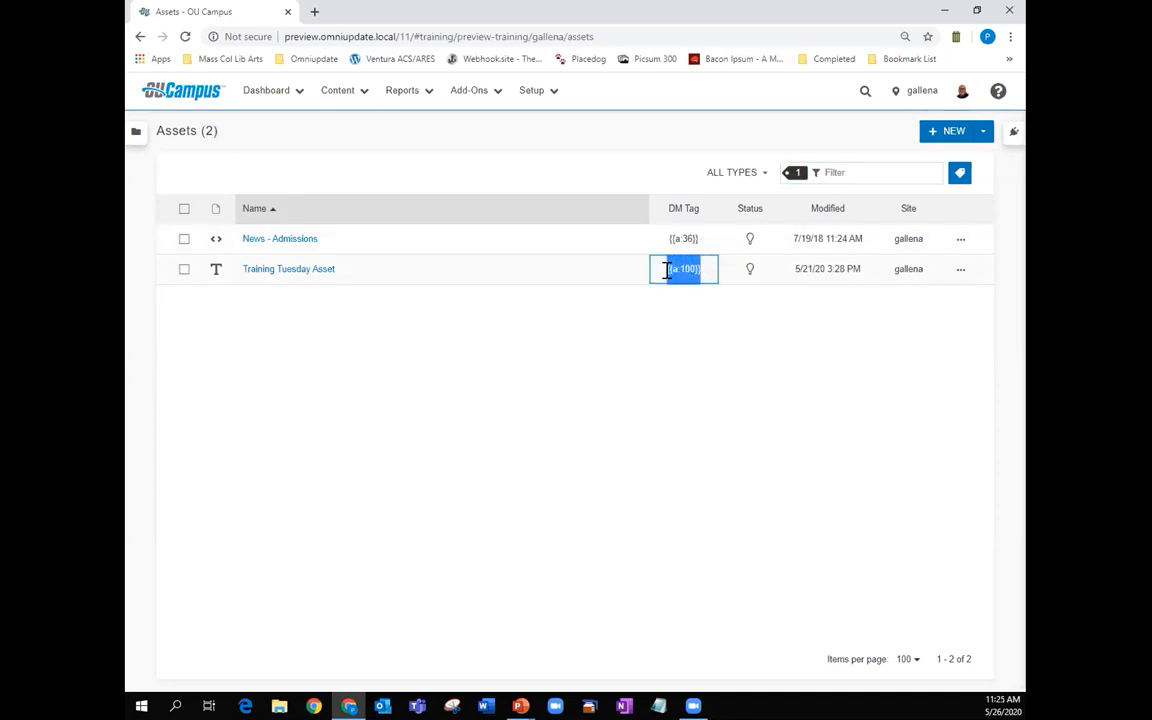
click(843, 165)
click(839, 174)
key(ctrl+v)
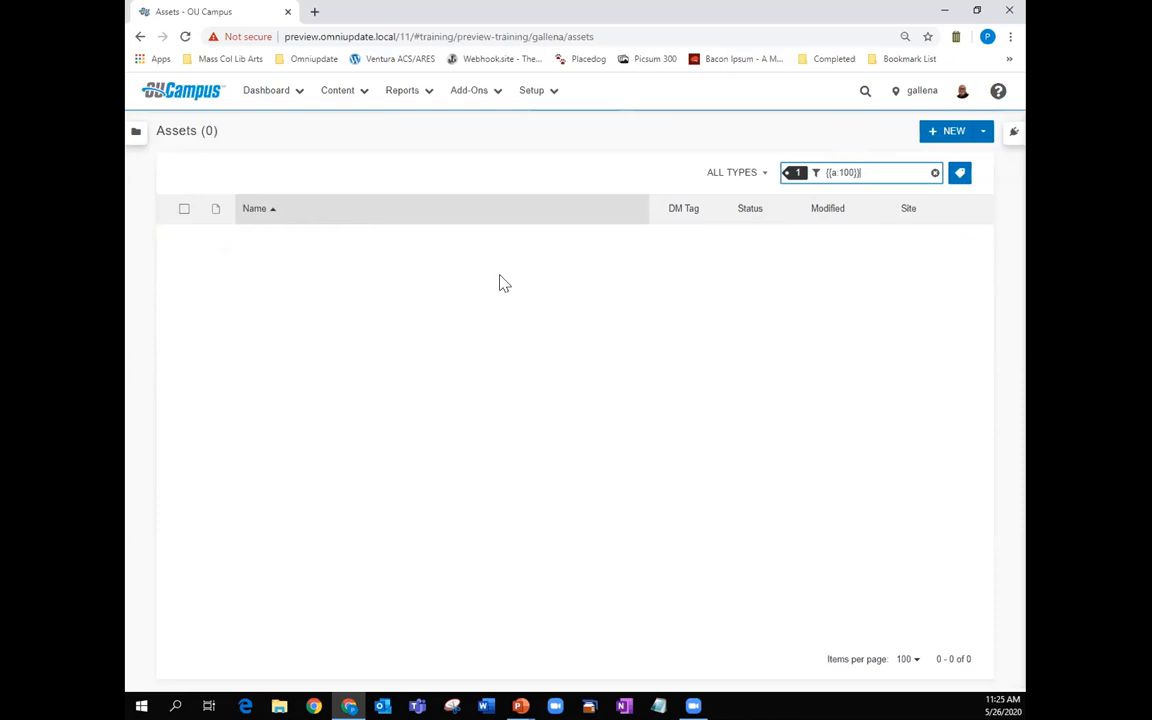
click(366, 97)
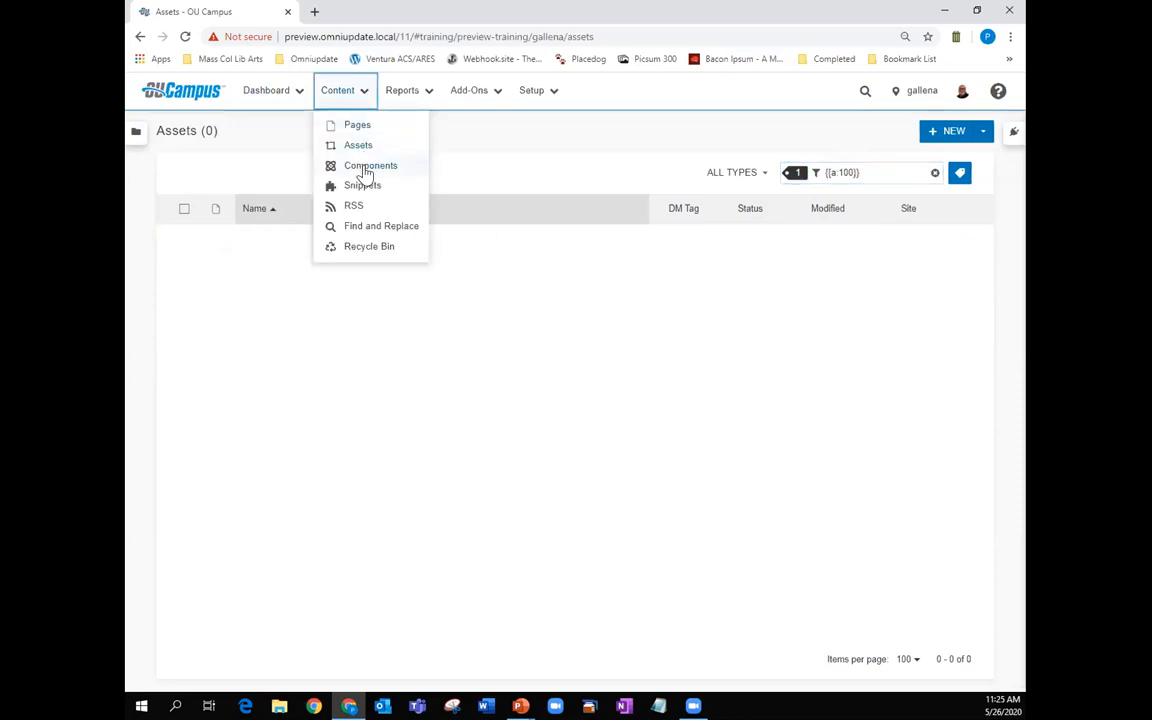
click(934, 172)
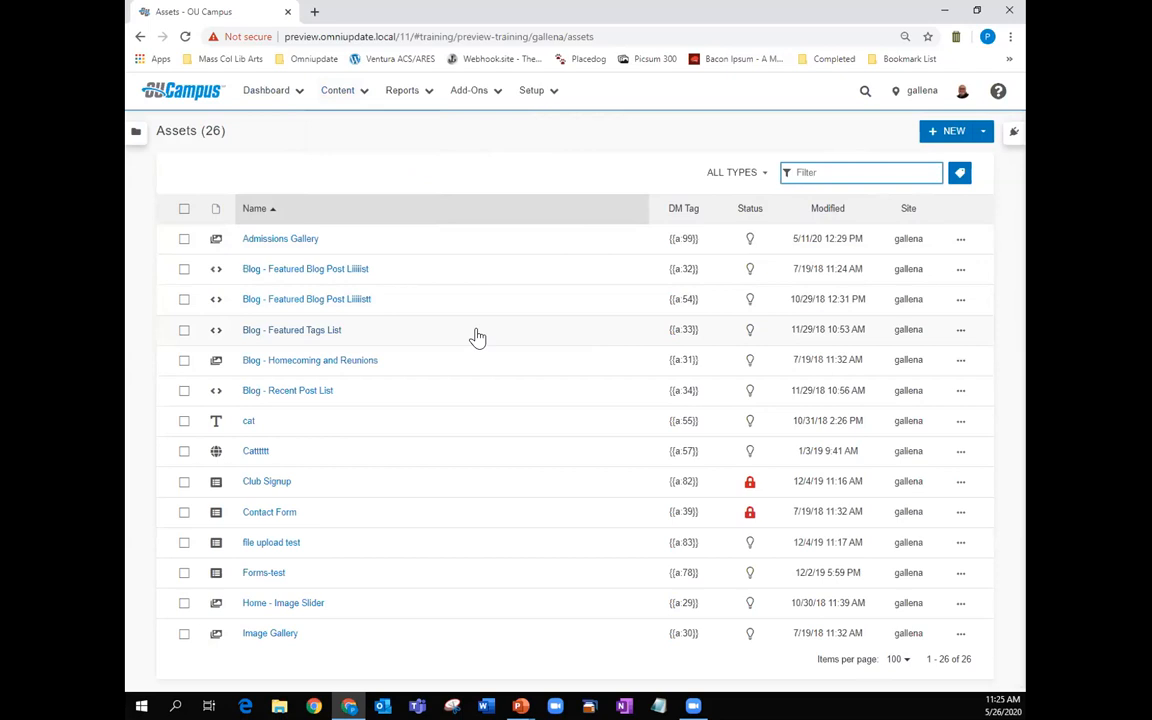
Step: Look up the tag {{a:100}} with the Dependency Tag Info gadget and open the asset it refers to
click(1014, 134)
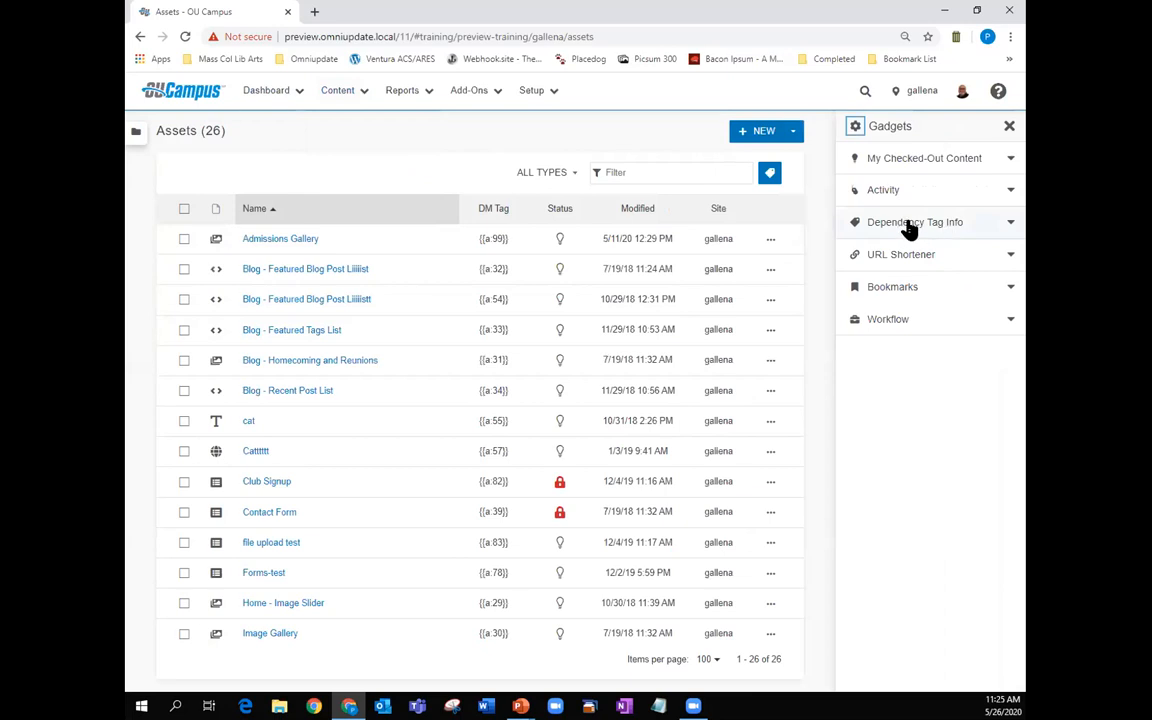
click(1010, 224)
click(879, 276)
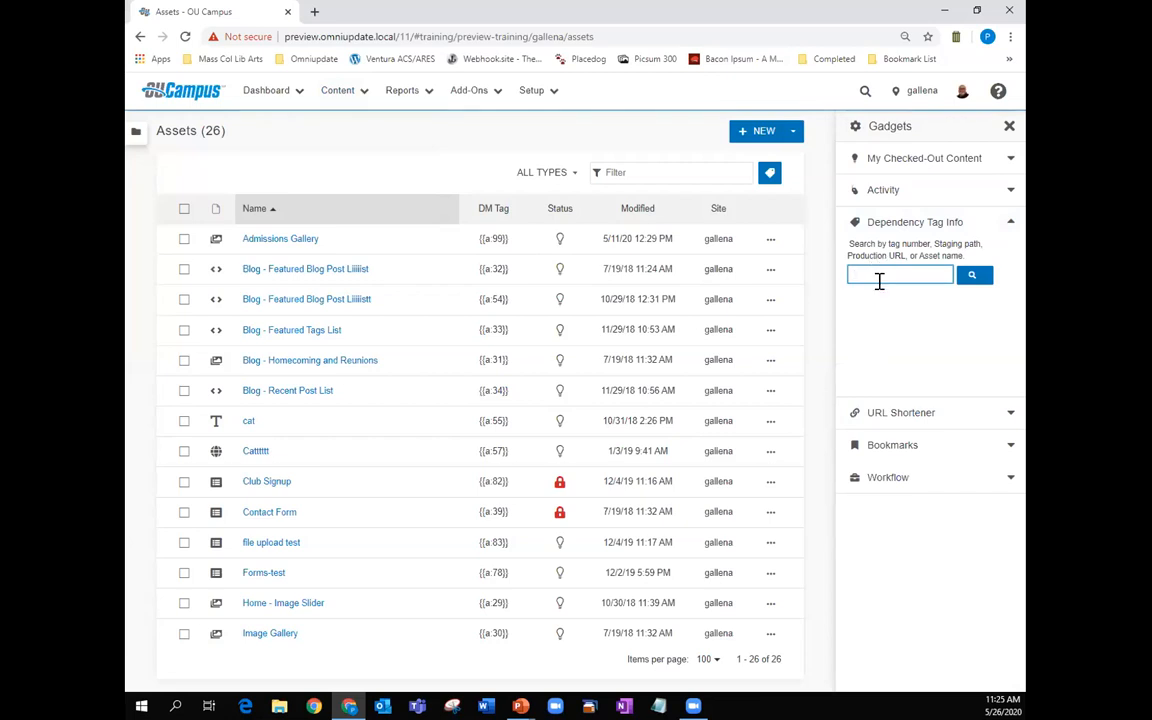
key(ctrl+v)
click(973, 277)
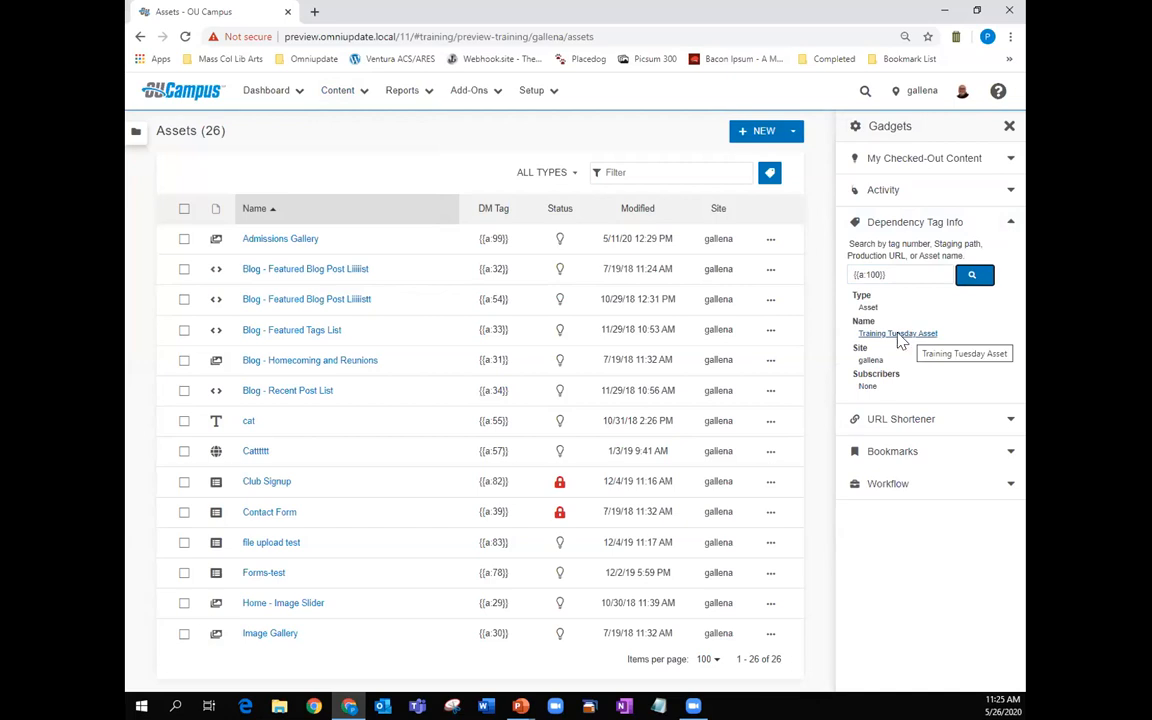
click(898, 336)
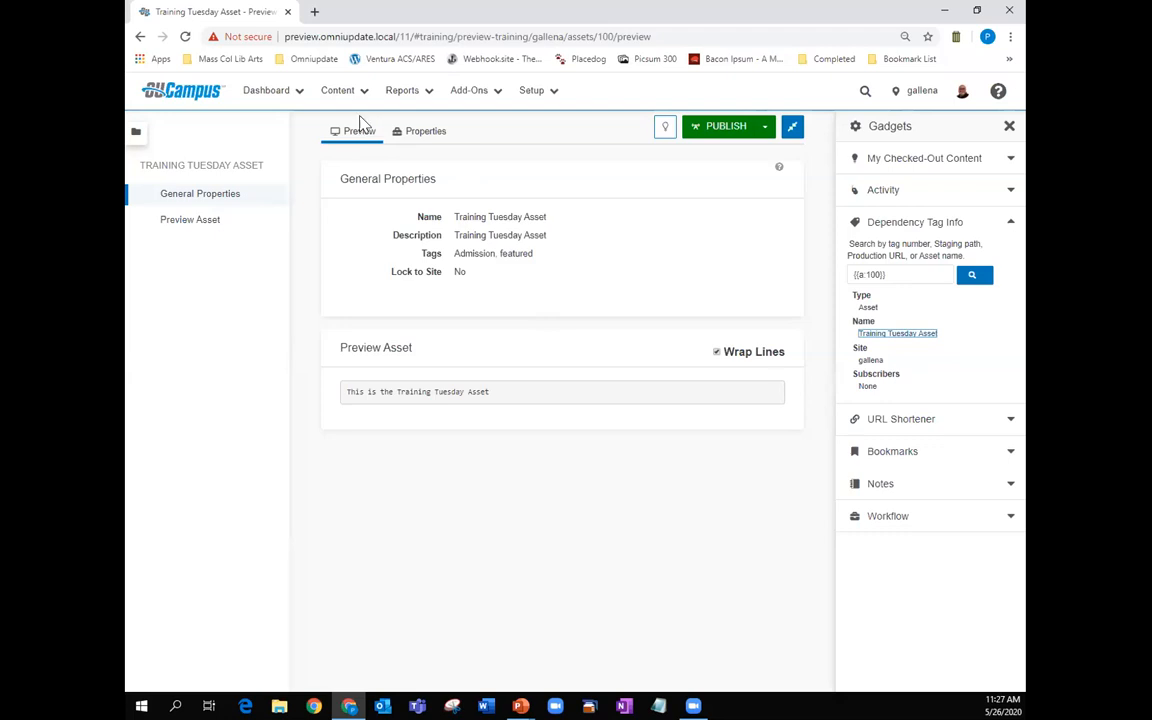
Step: Return to the Assets list and close the gadgets sidebar
click(370, 92)
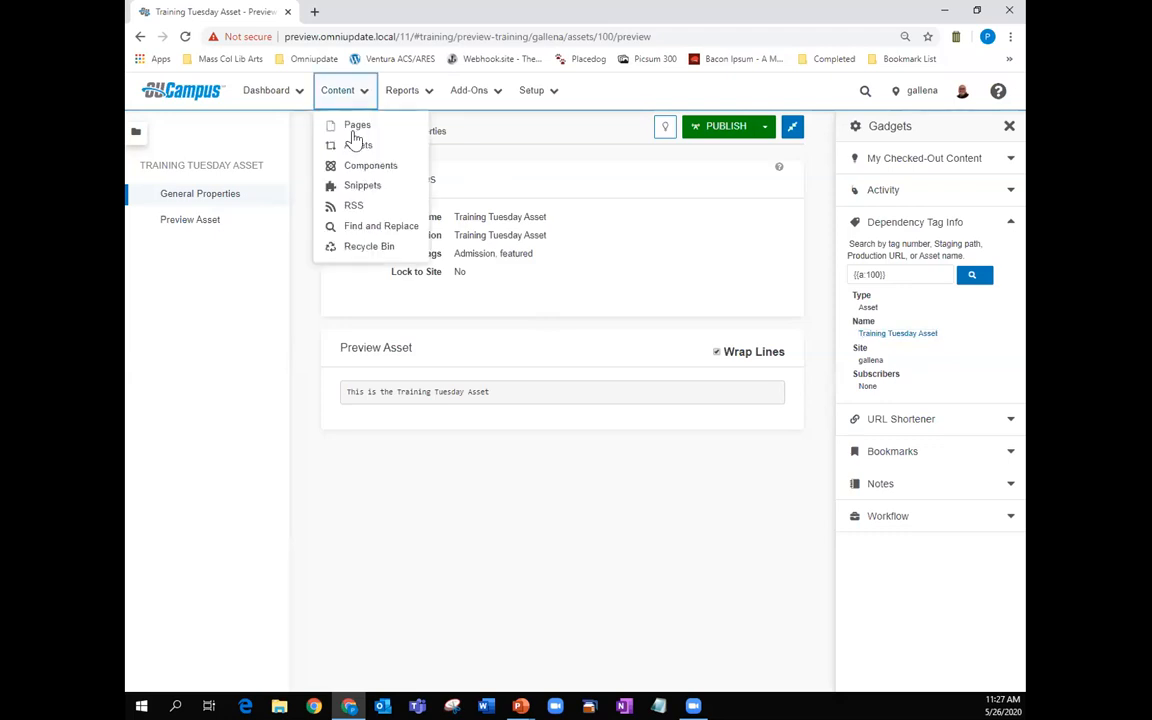
click(353, 146)
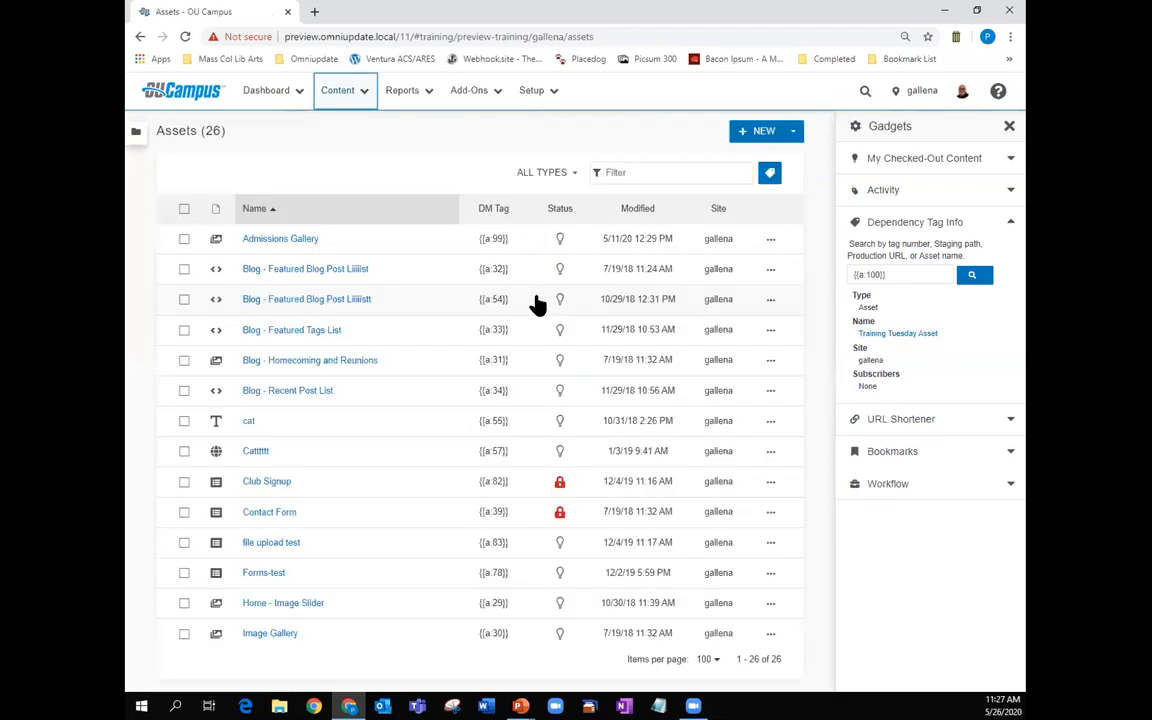
click(558, 514)
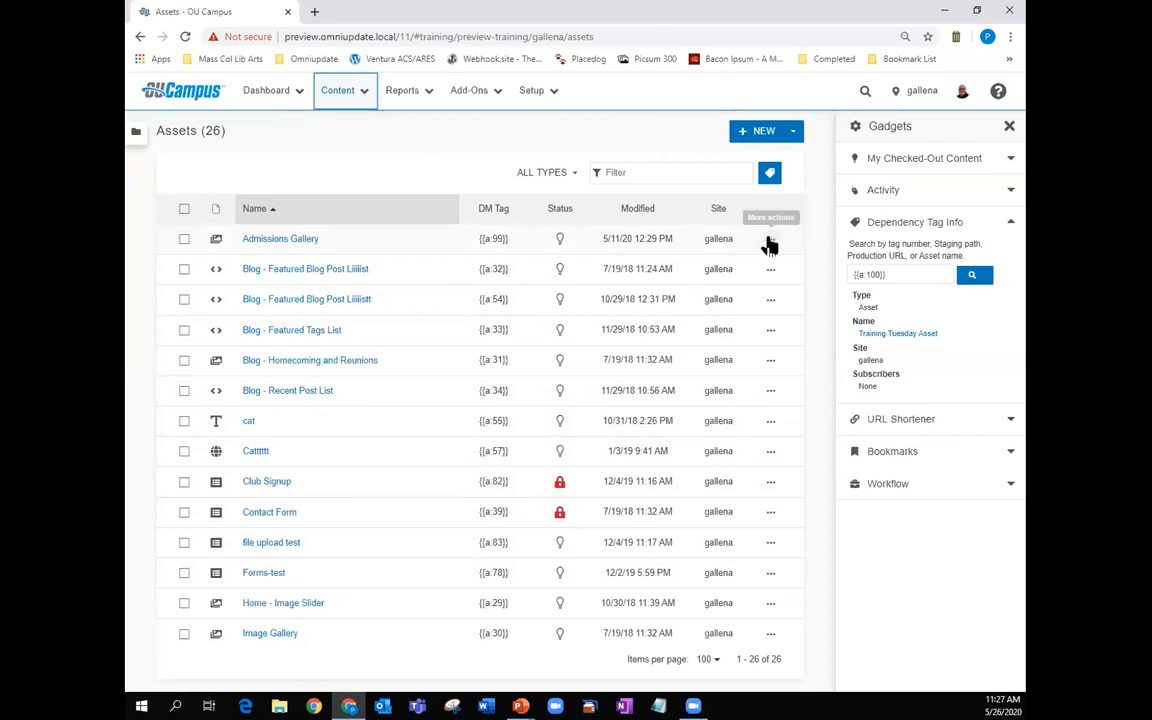
click(1009, 127)
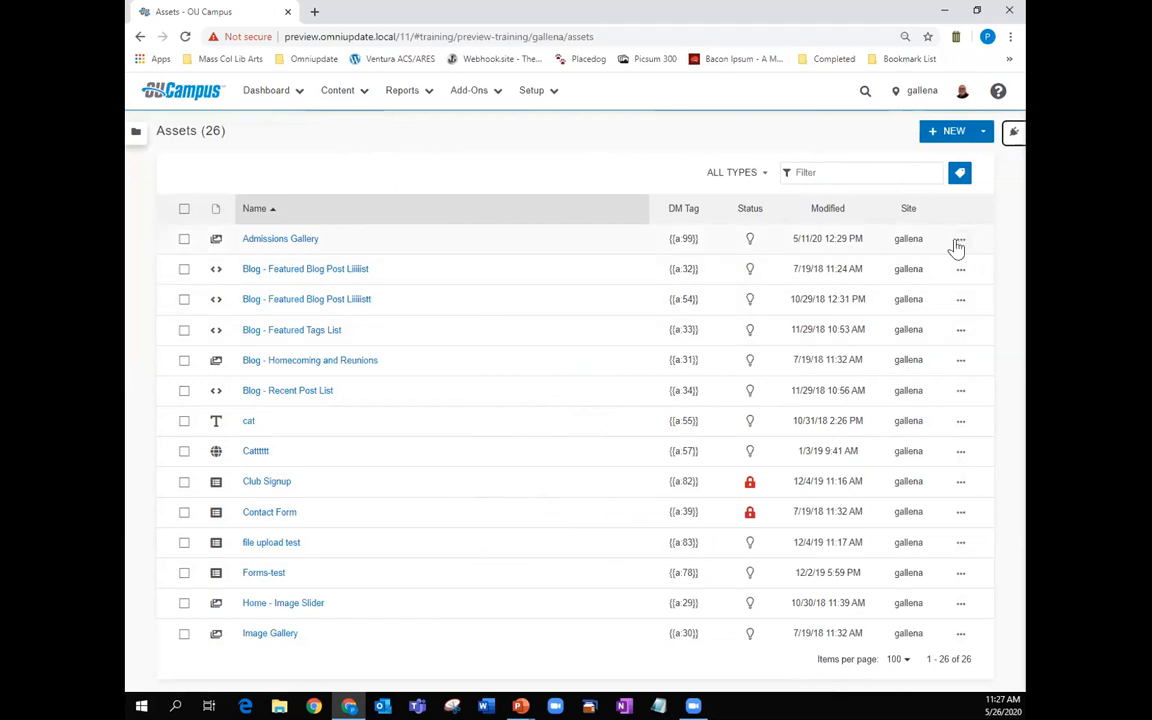
Step: Review the Edit, Review, Publish and File actions available for the Admissions Gallery asset
click(960, 241)
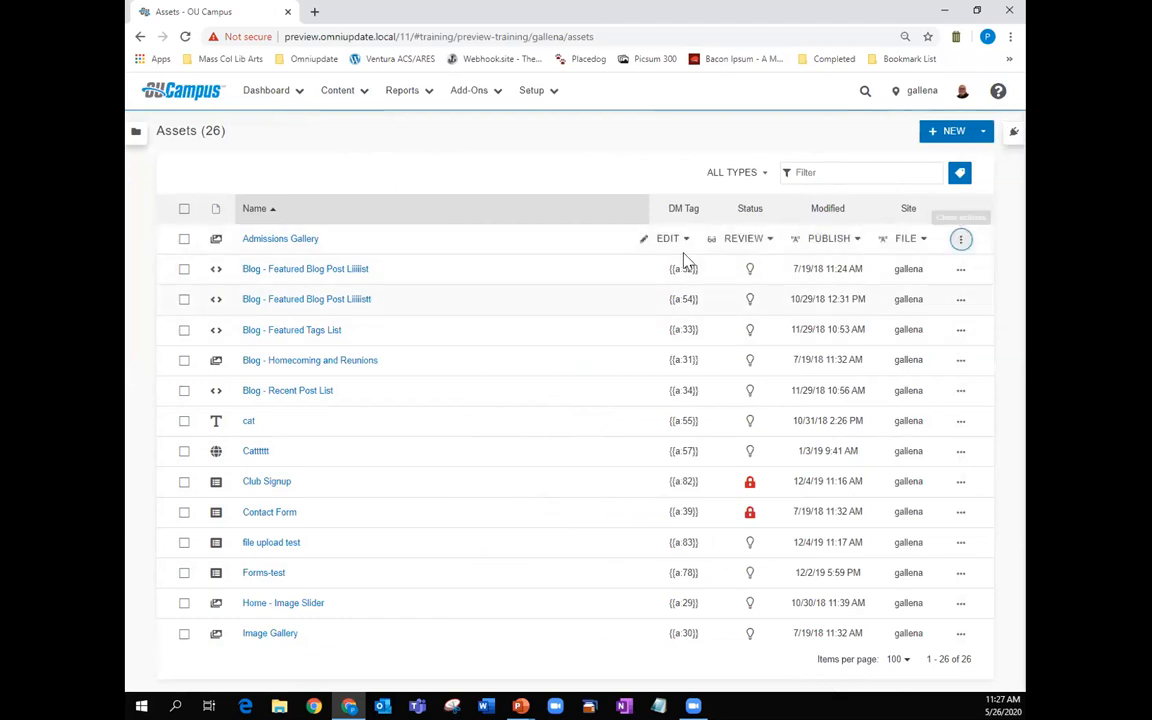
click(684, 240)
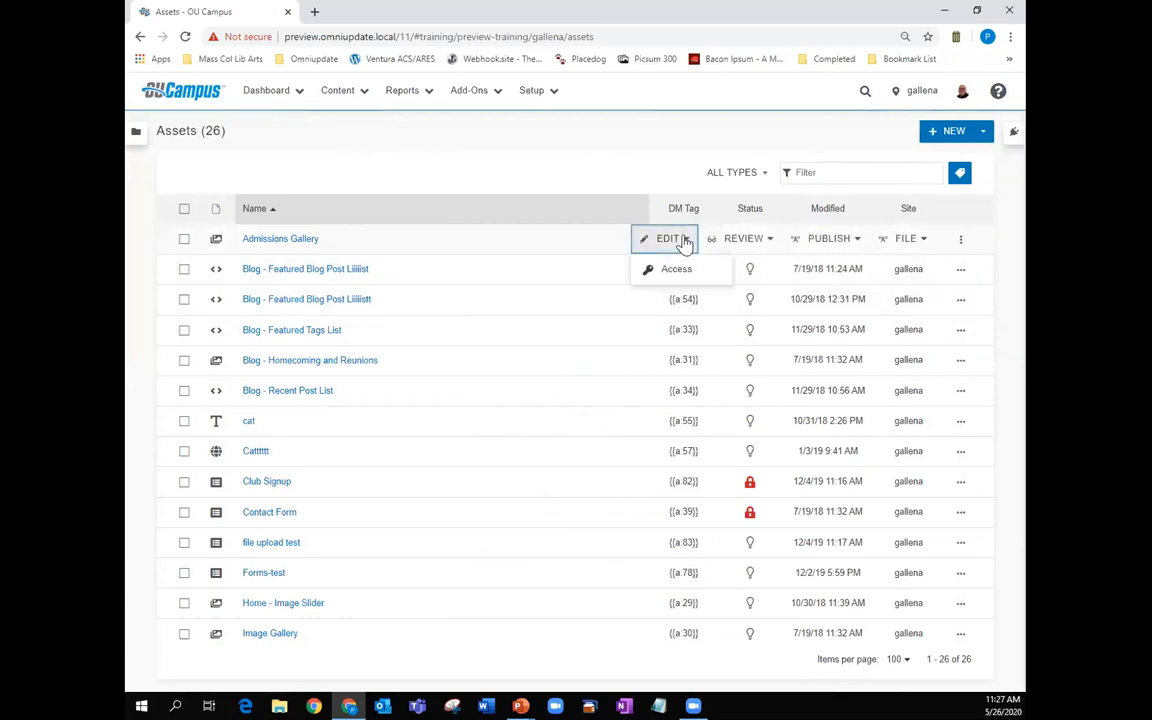
click(769, 244)
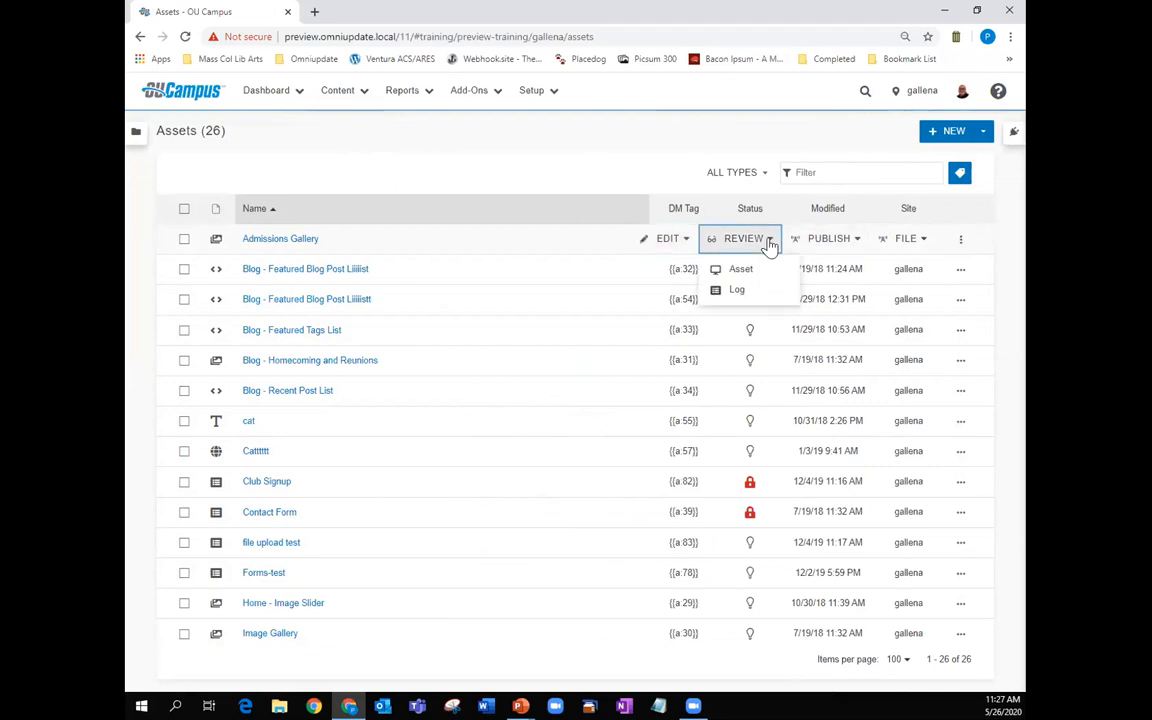
click(760, 240)
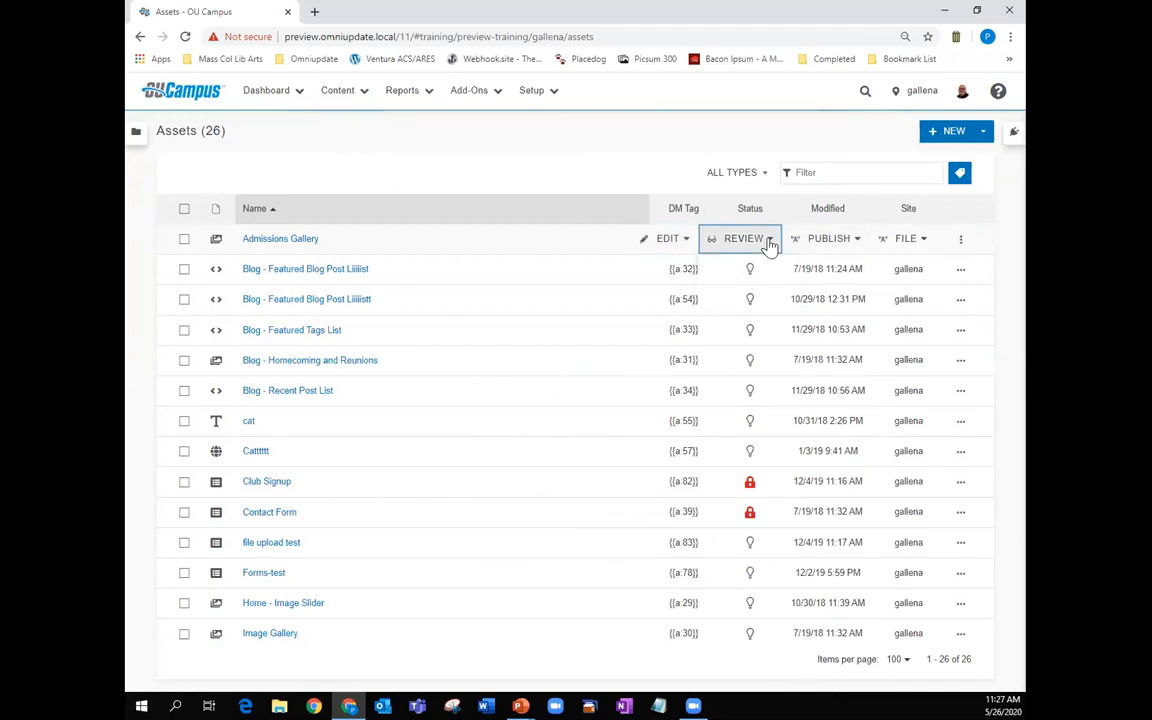
click(857, 242)
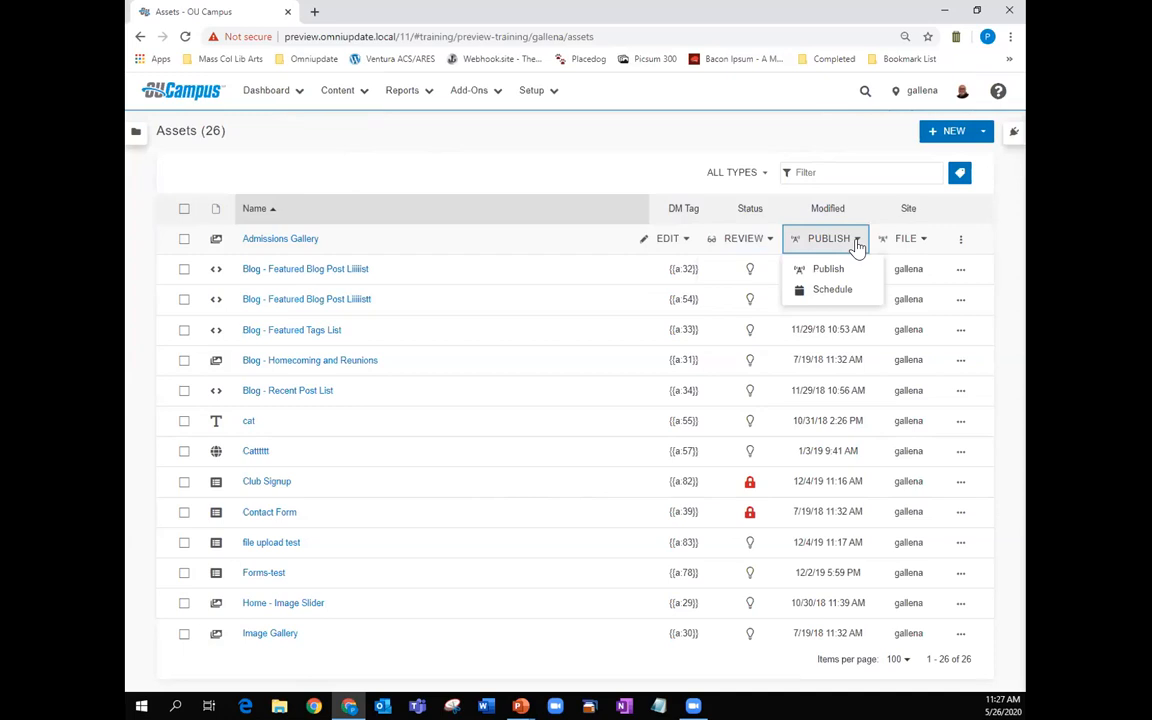
click(922, 246)
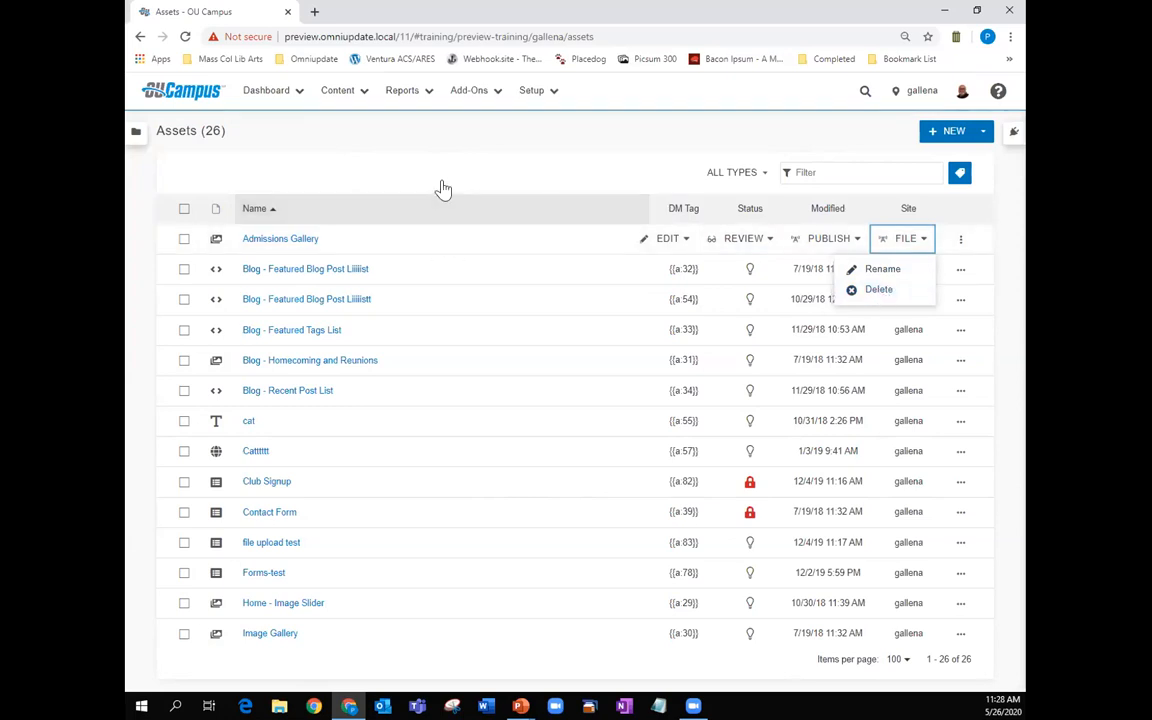
click(602, 184)
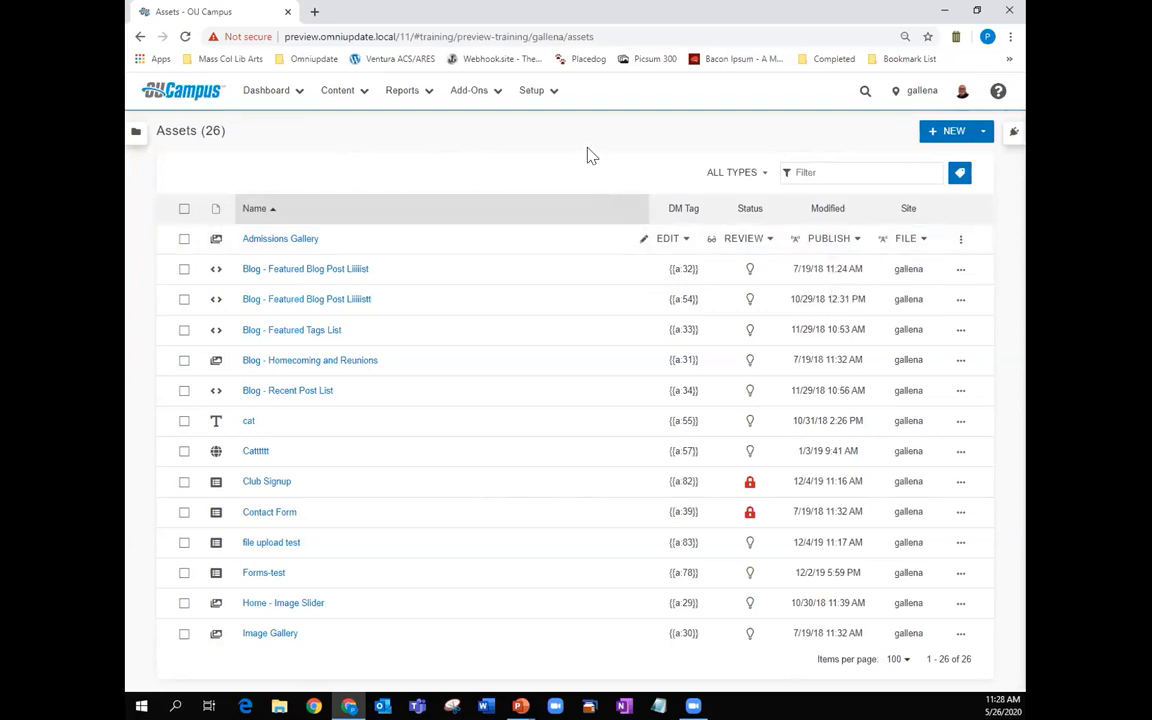
Step: Examine the row actions and preview of the blob component, and return to the Components list
click(353, 95)
click(367, 168)
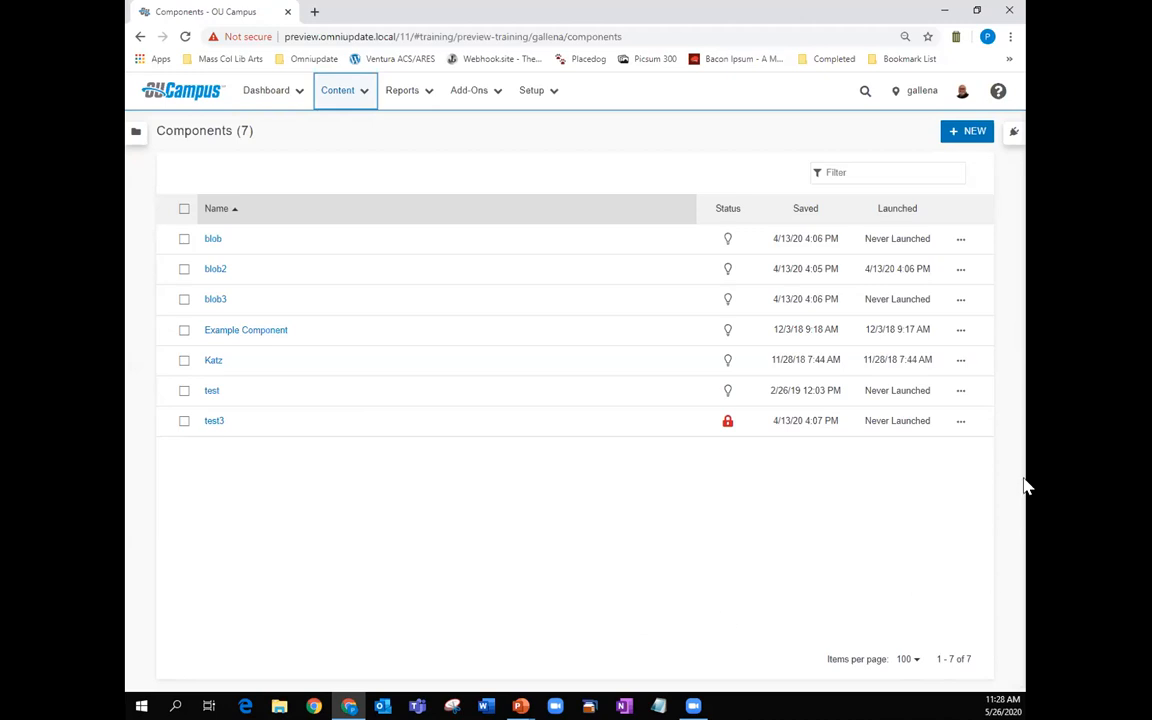
click(960, 240)
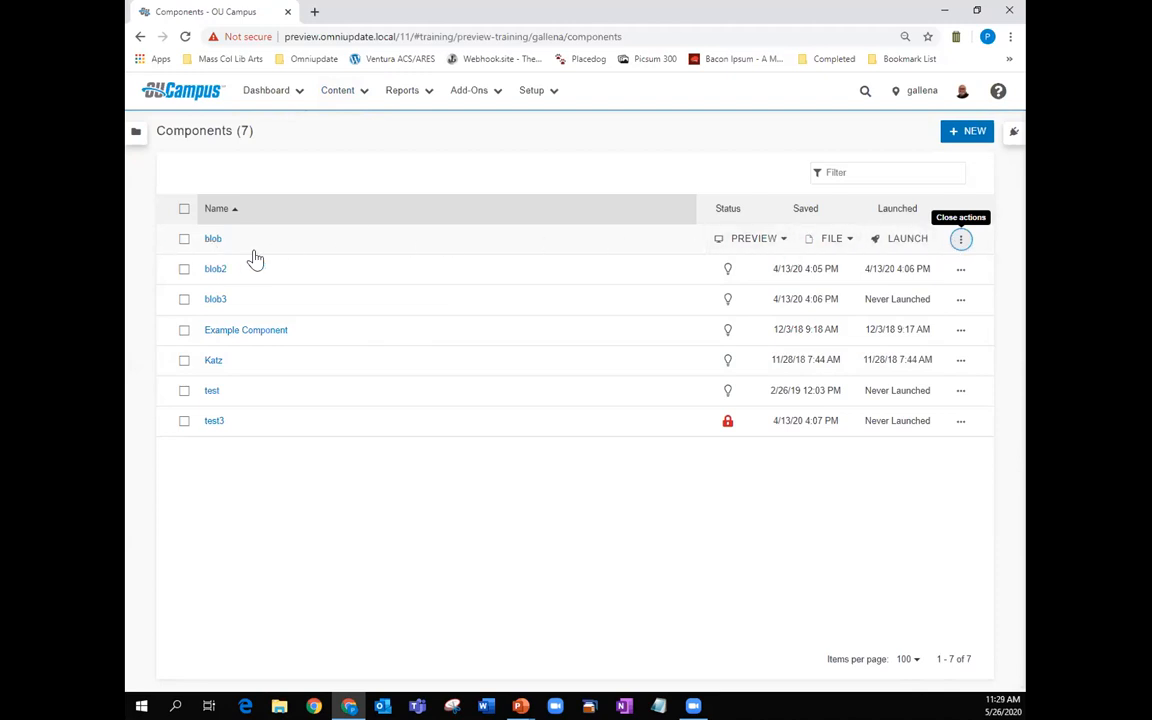
click(959, 240)
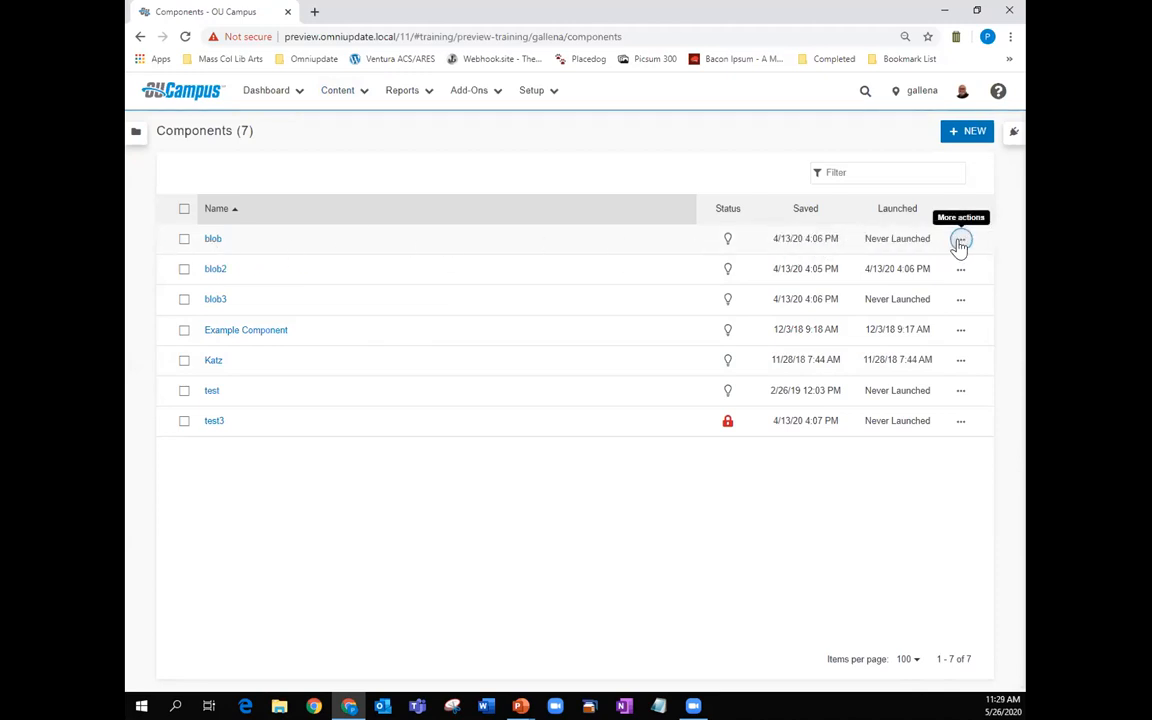
click(213, 238)
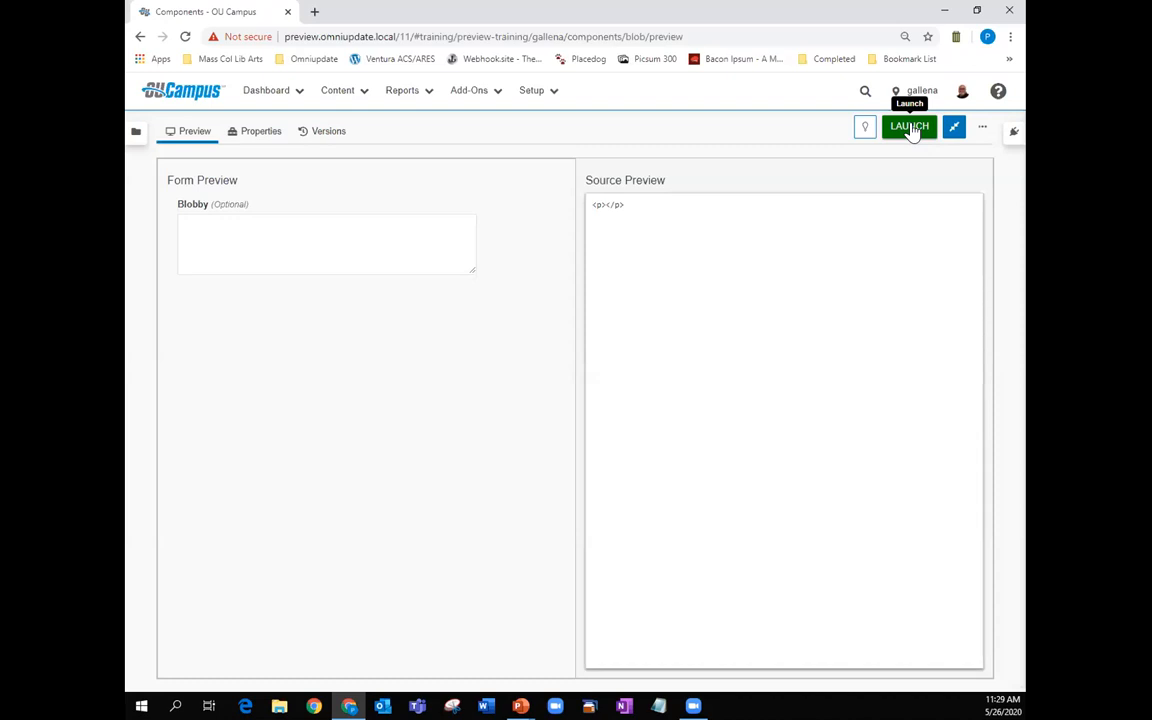
click(360, 93)
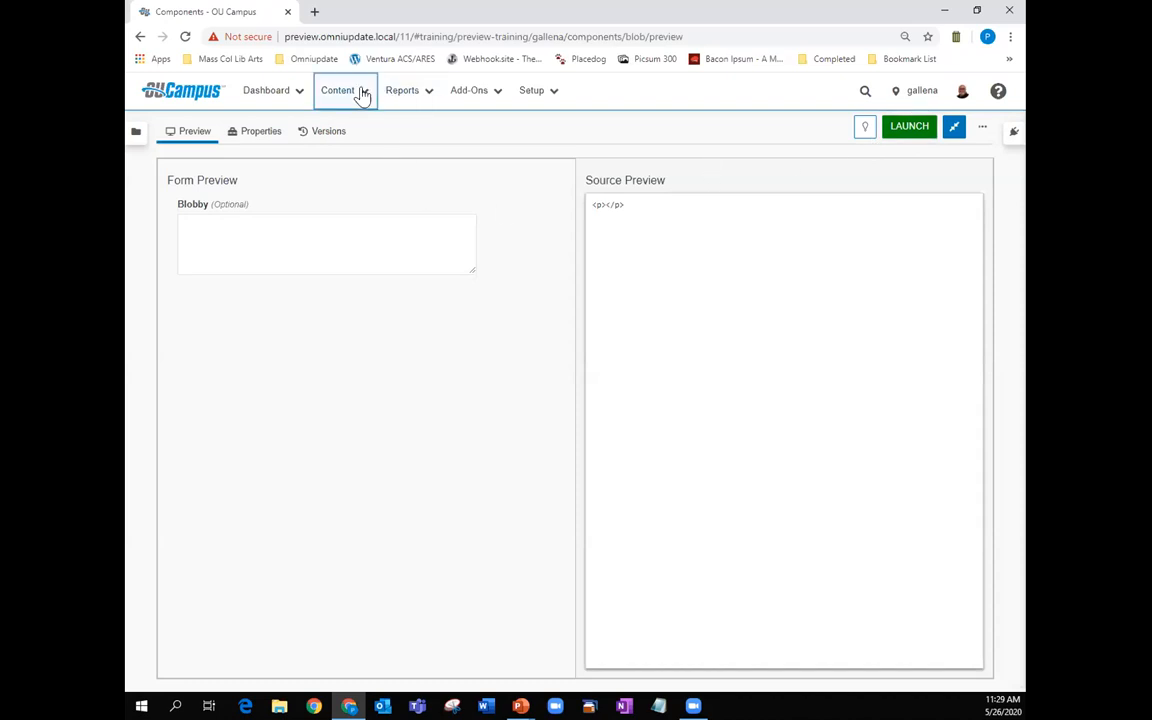
click(370, 168)
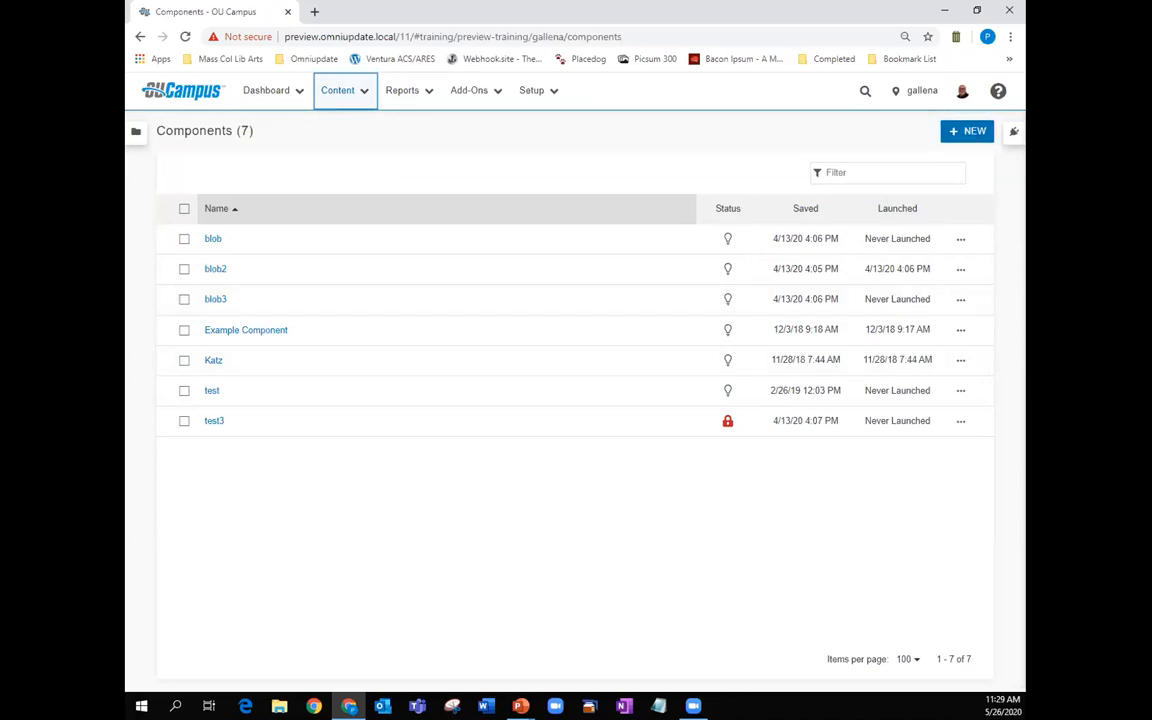
Step: In the Assets list, compare the File actions of Admissions Gallery with those of the first Blog - Featured Blog Post asset
click(358, 90)
click(362, 152)
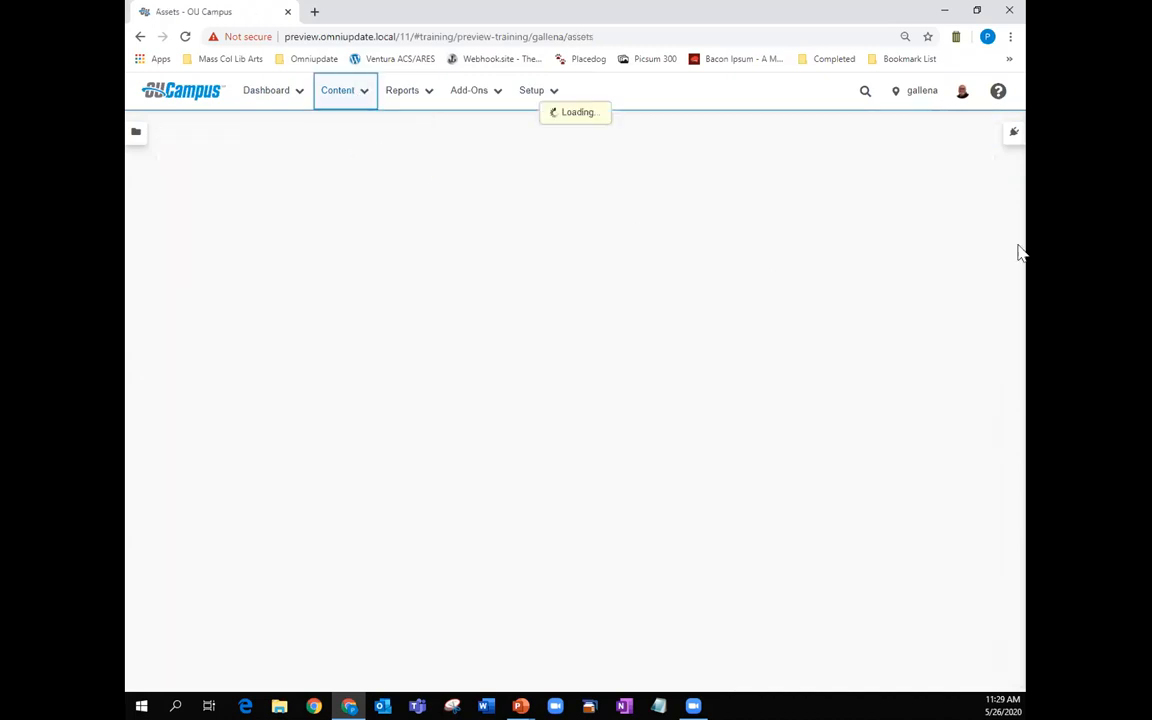
click(960, 242)
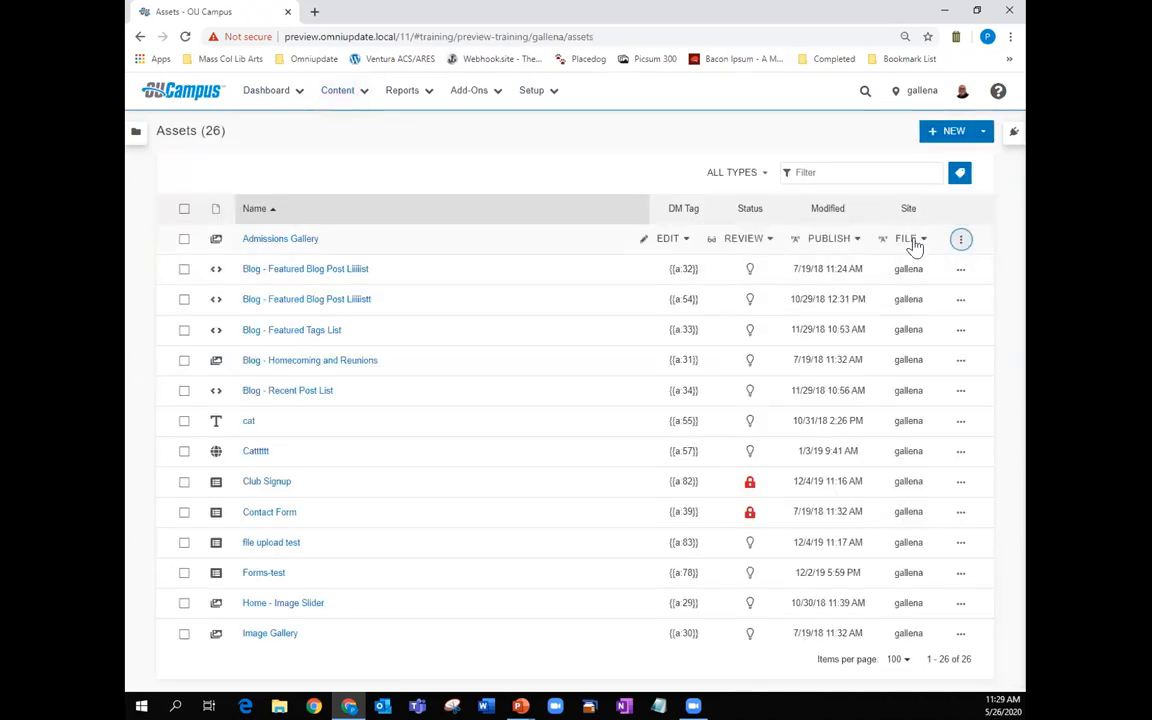
click(913, 245)
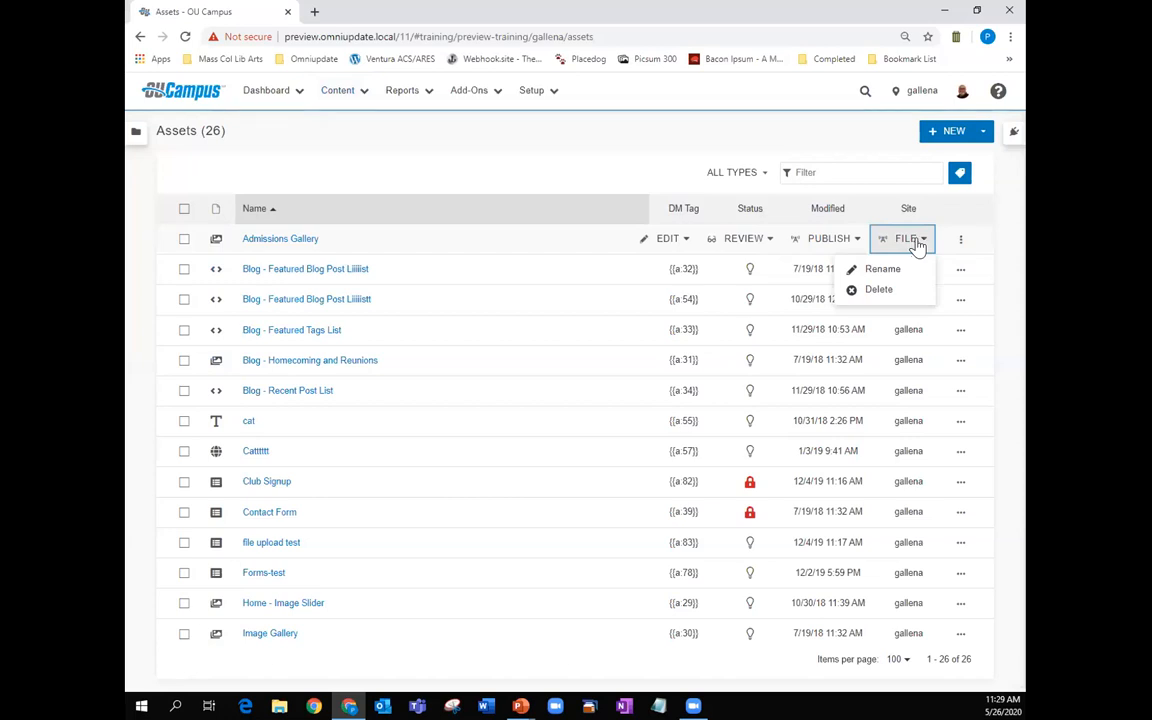
click(961, 272)
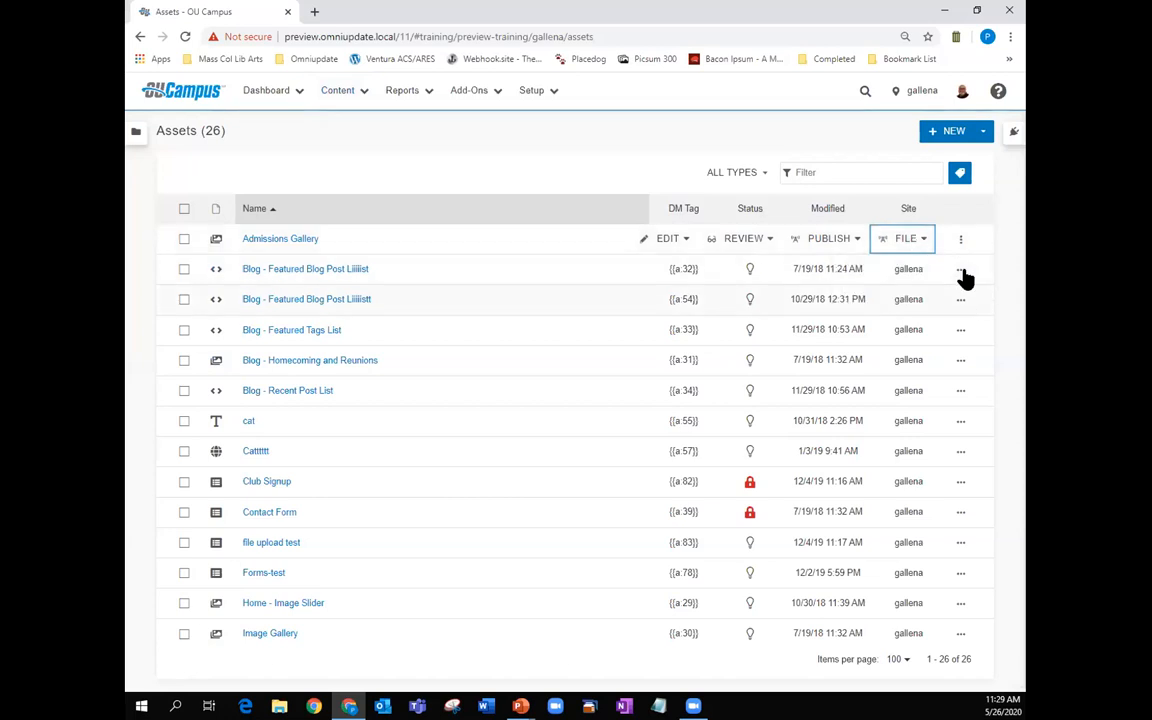
click(920, 271)
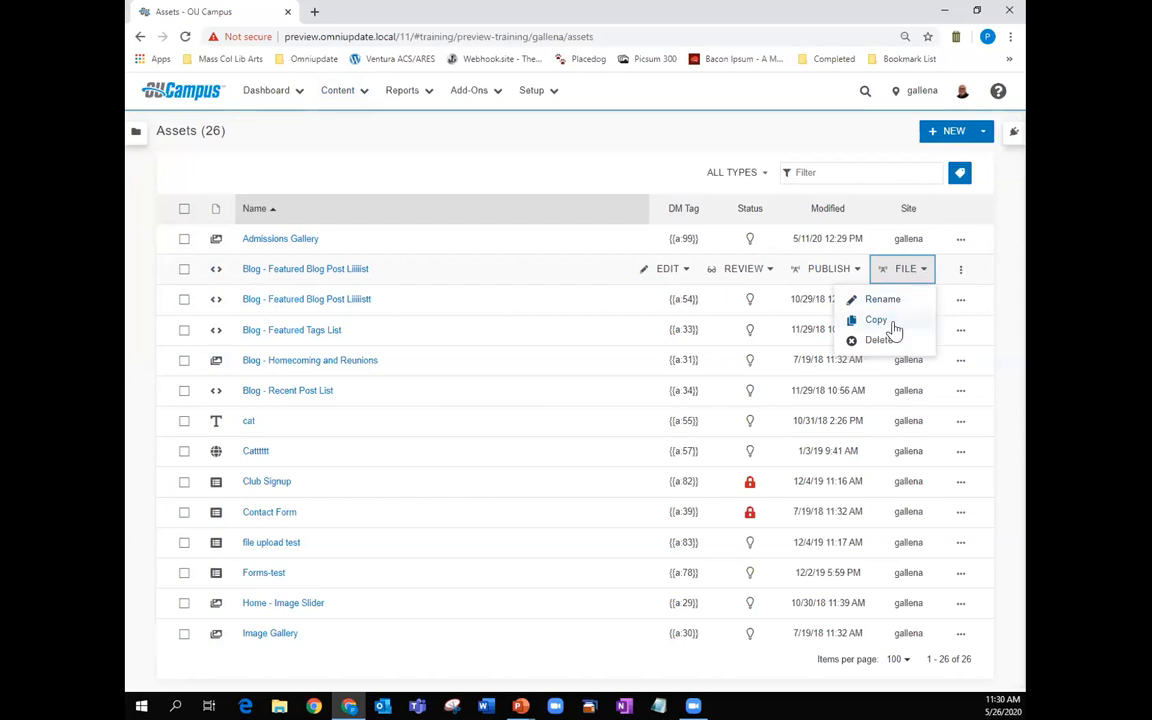
click(371, 171)
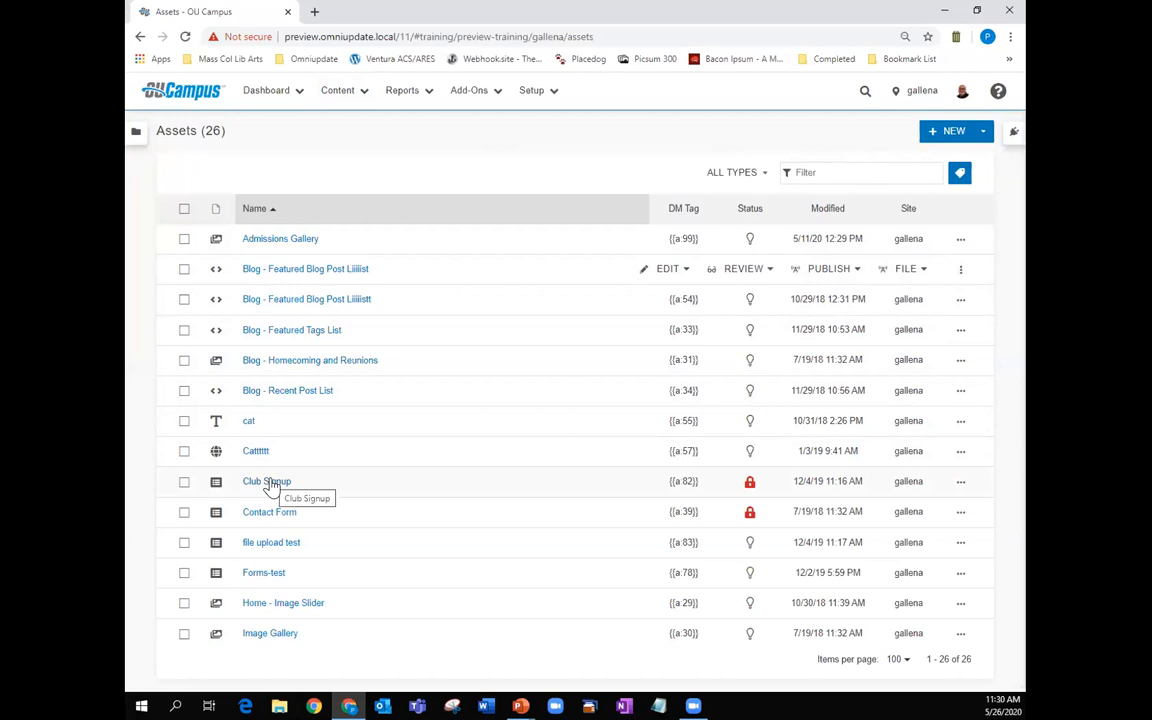
Step: Compare the File actions of the locked Club Signup asset with the asset listed above it, and check who holds the lock
click(960, 481)
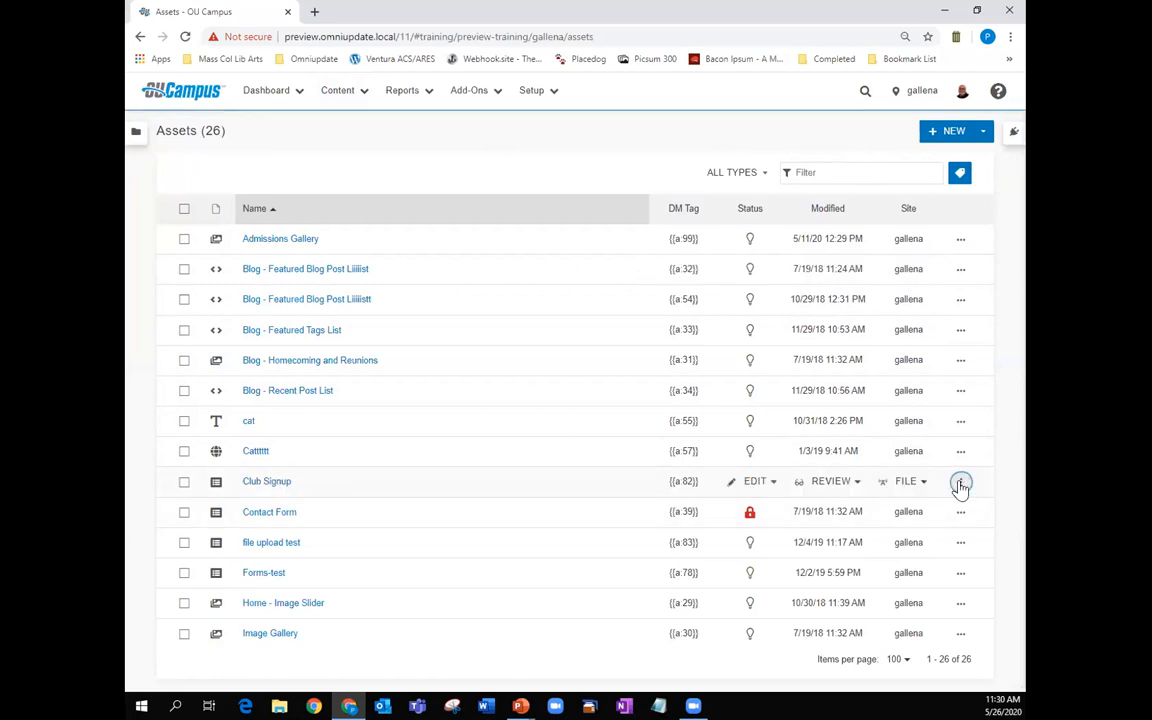
click(918, 484)
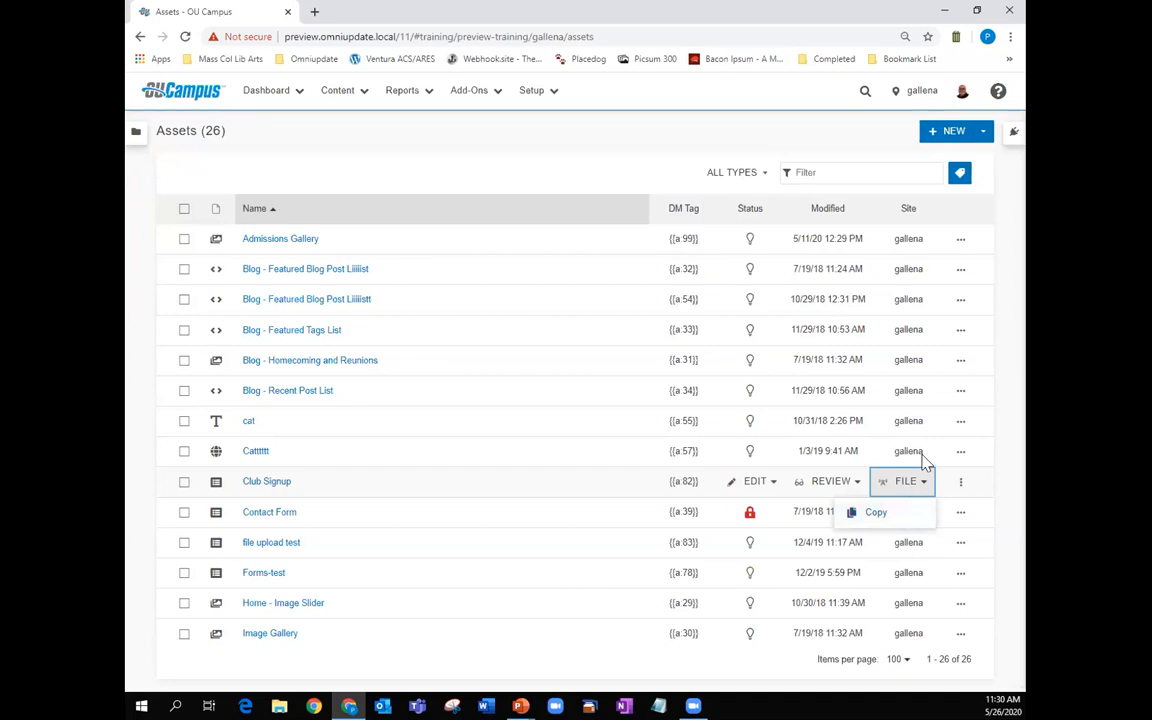
click(959, 455)
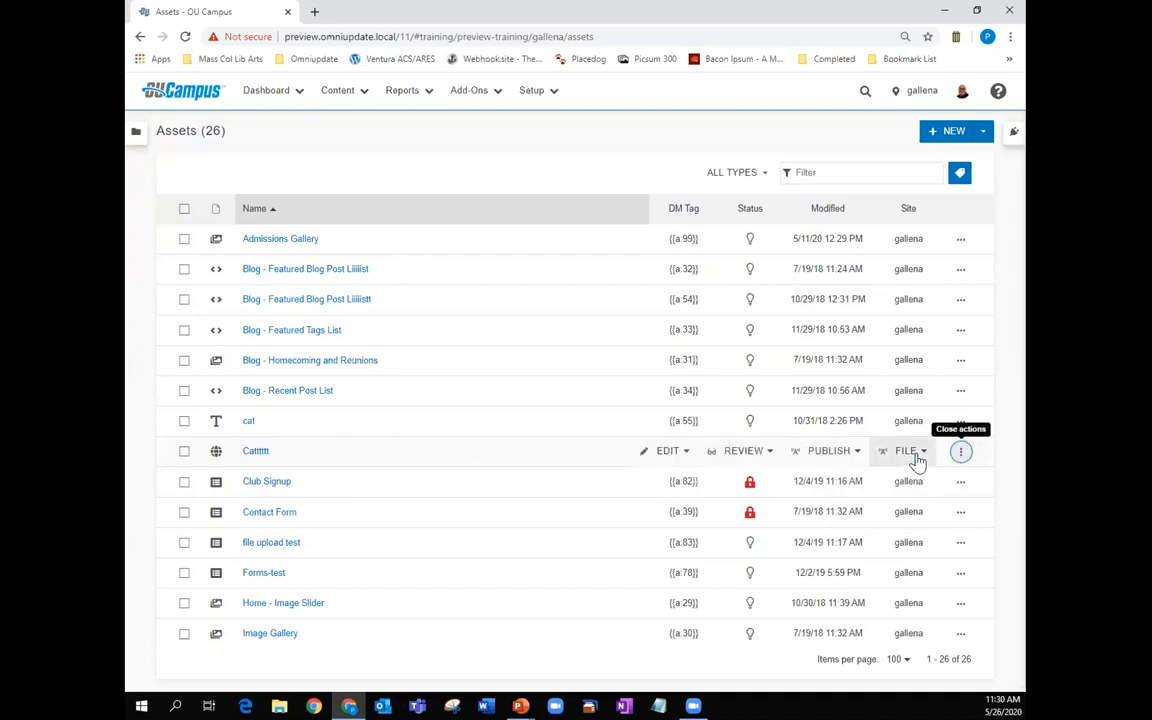
click(912, 453)
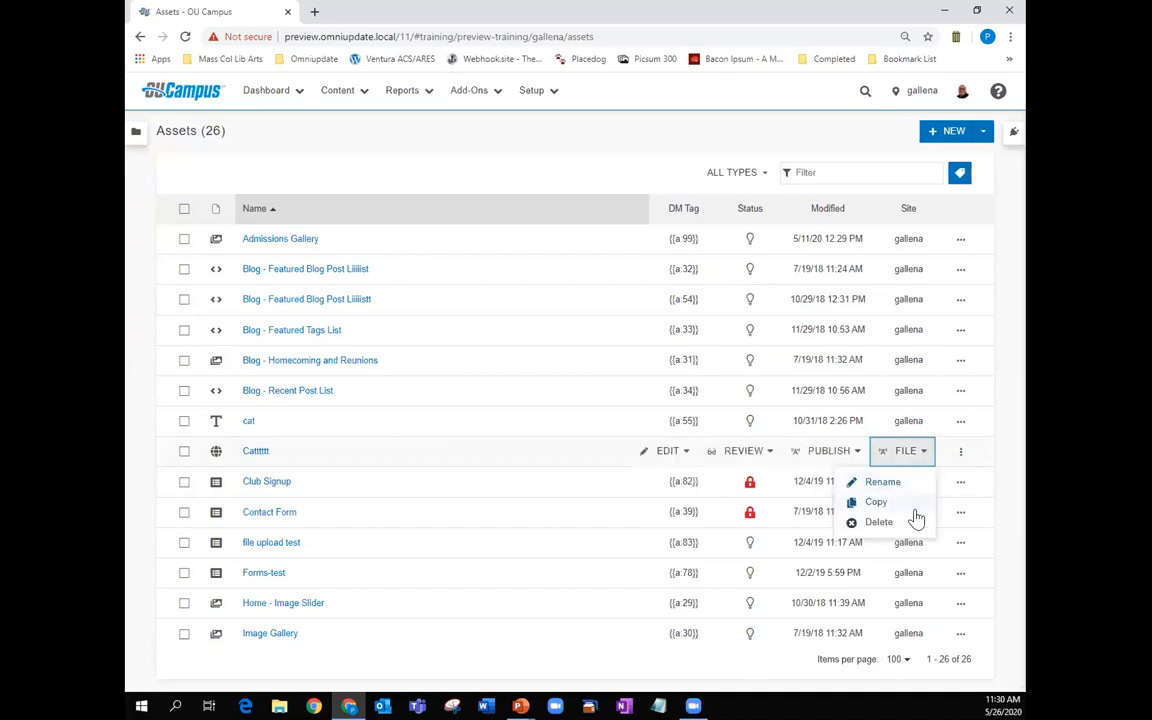
click(997, 452)
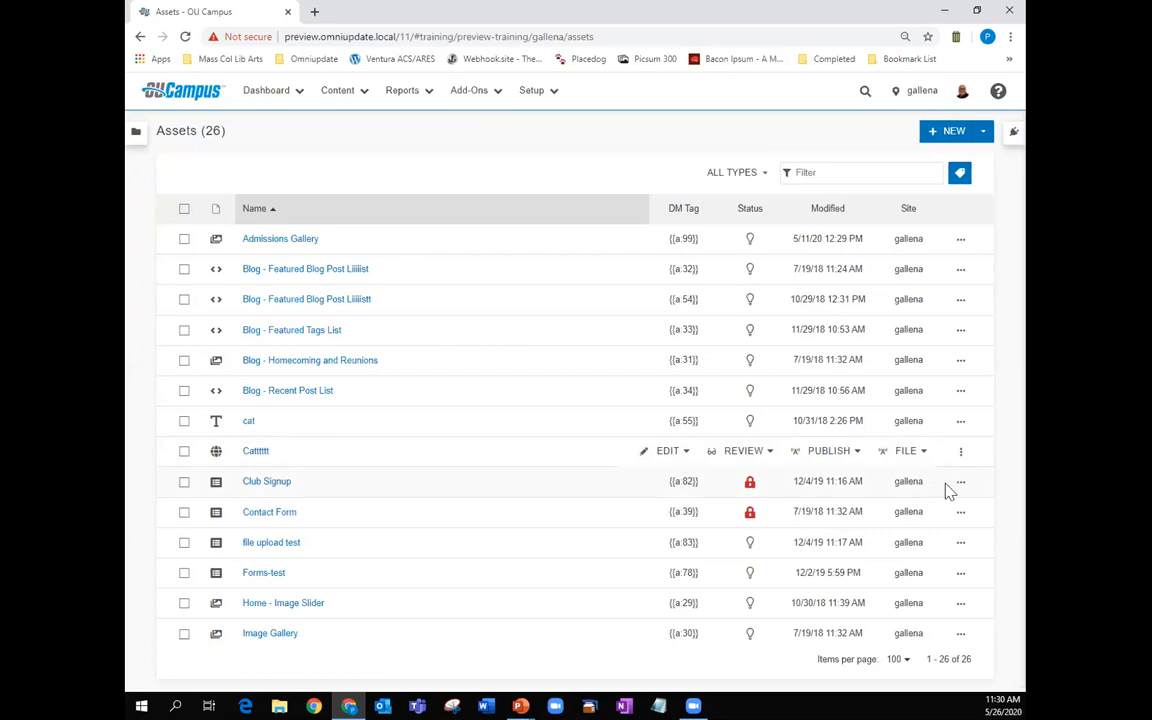
mouse_move(747, 488)
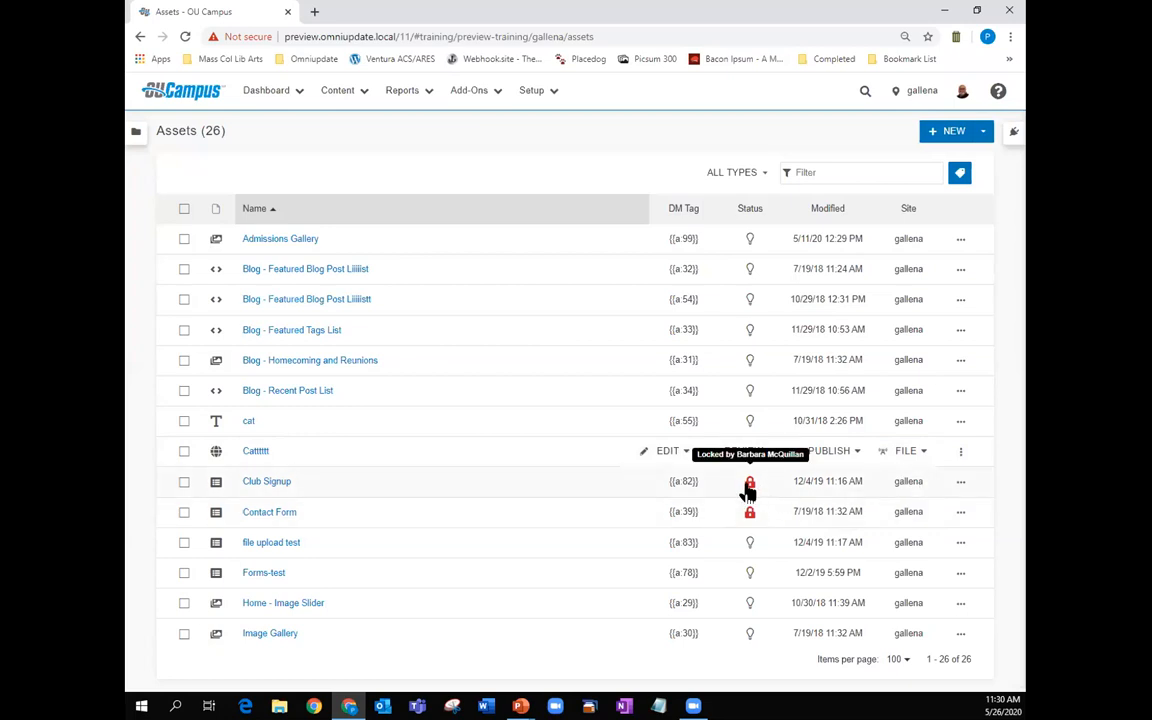
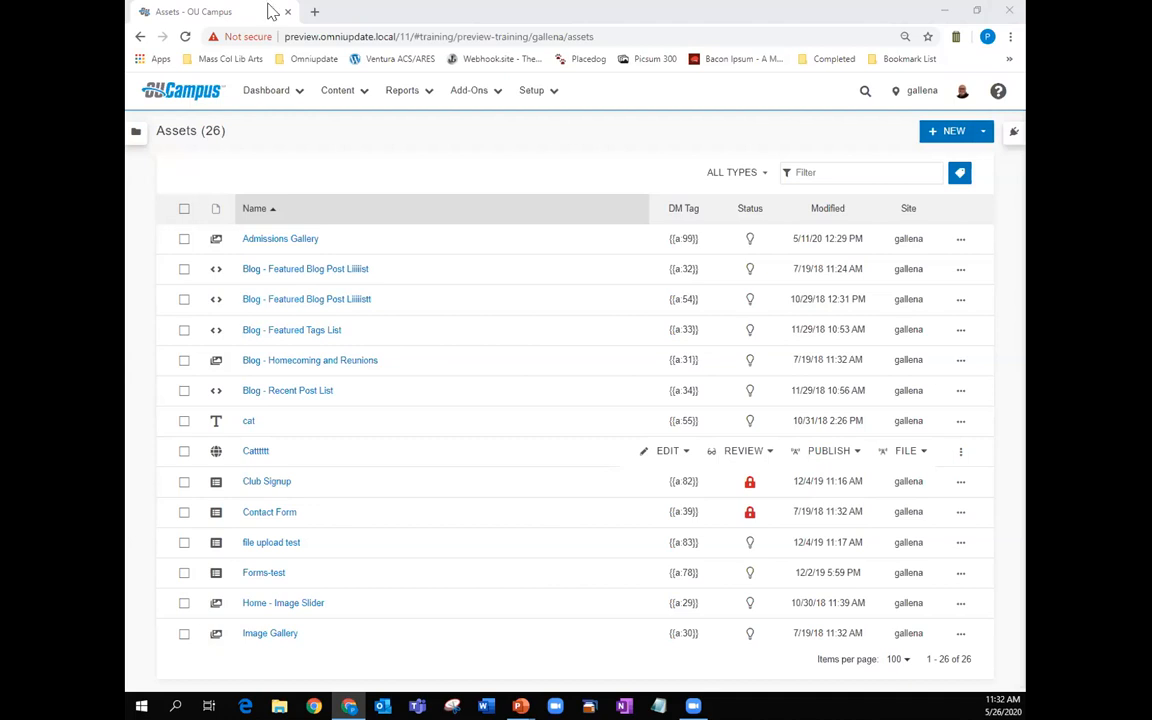
Step: Open the agrala.pcf page from the faculty/accounting folder in the Pages list
click(345, 91)
click(357, 128)
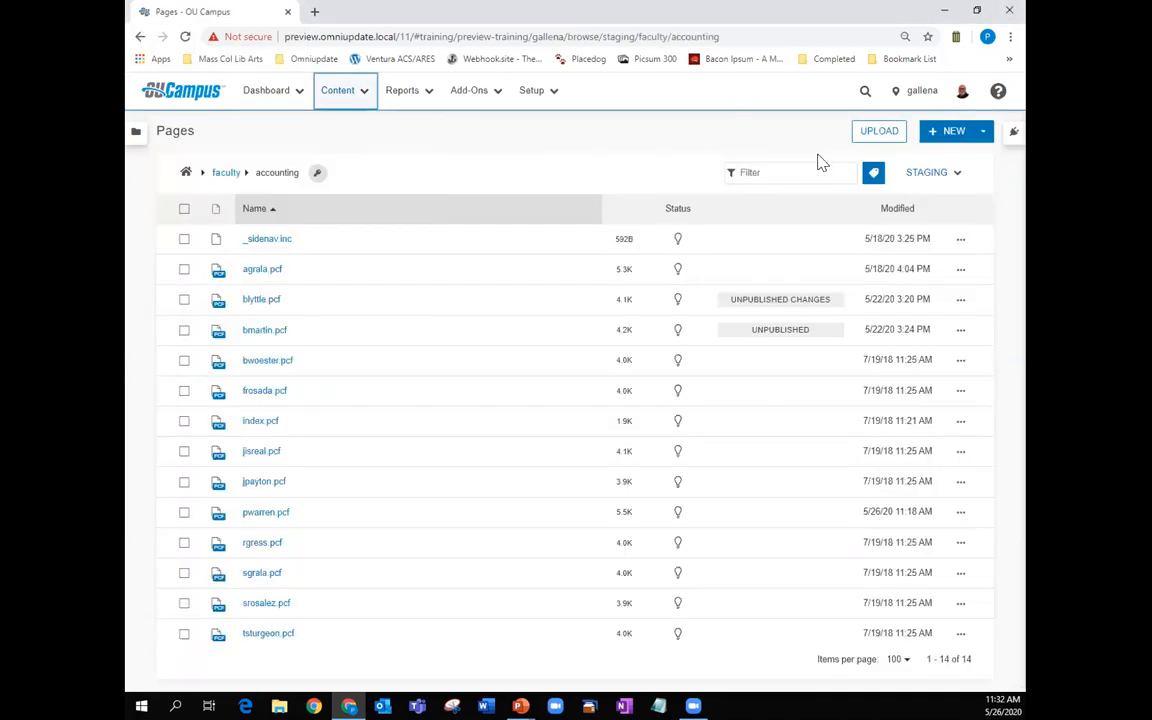
click(258, 273)
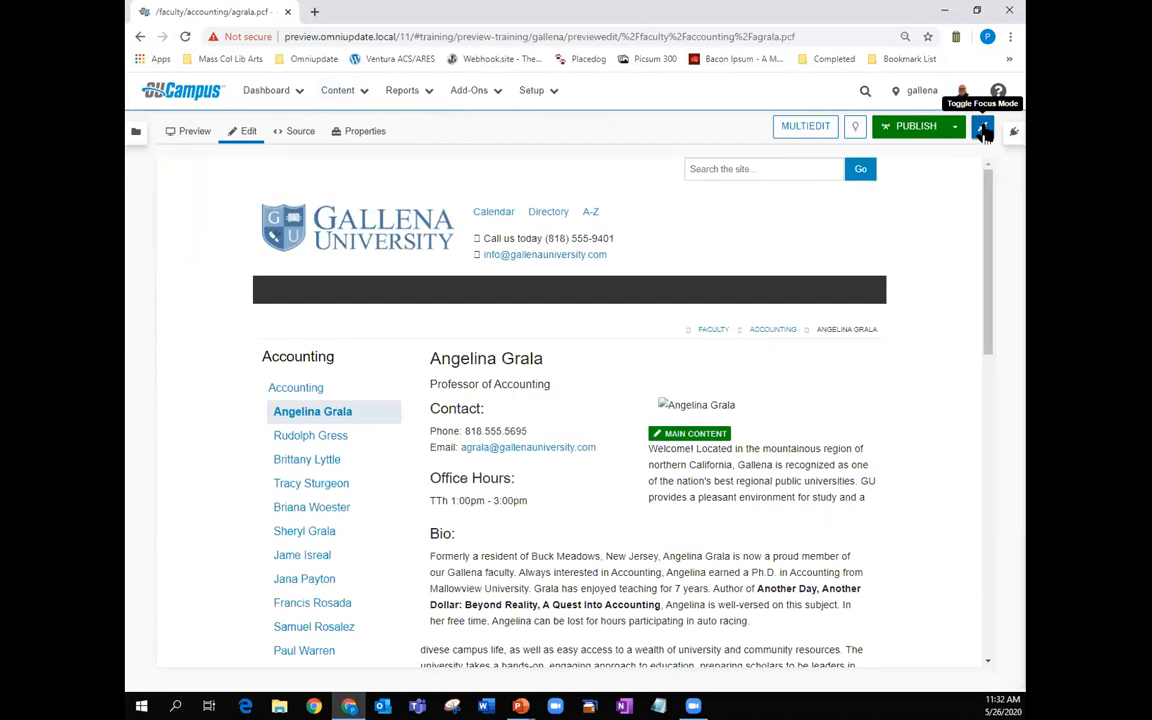
Step: Go to the snippet categories and view the actions available for the Email Campaign Manager category
click(358, 93)
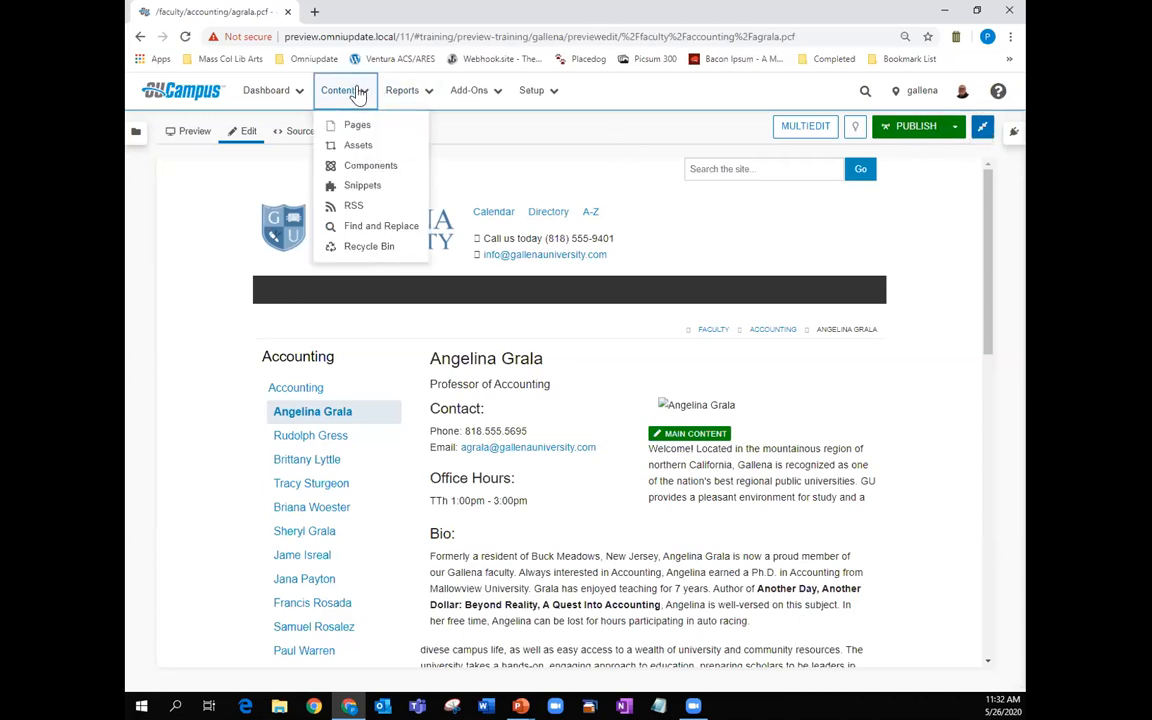
click(340, 185)
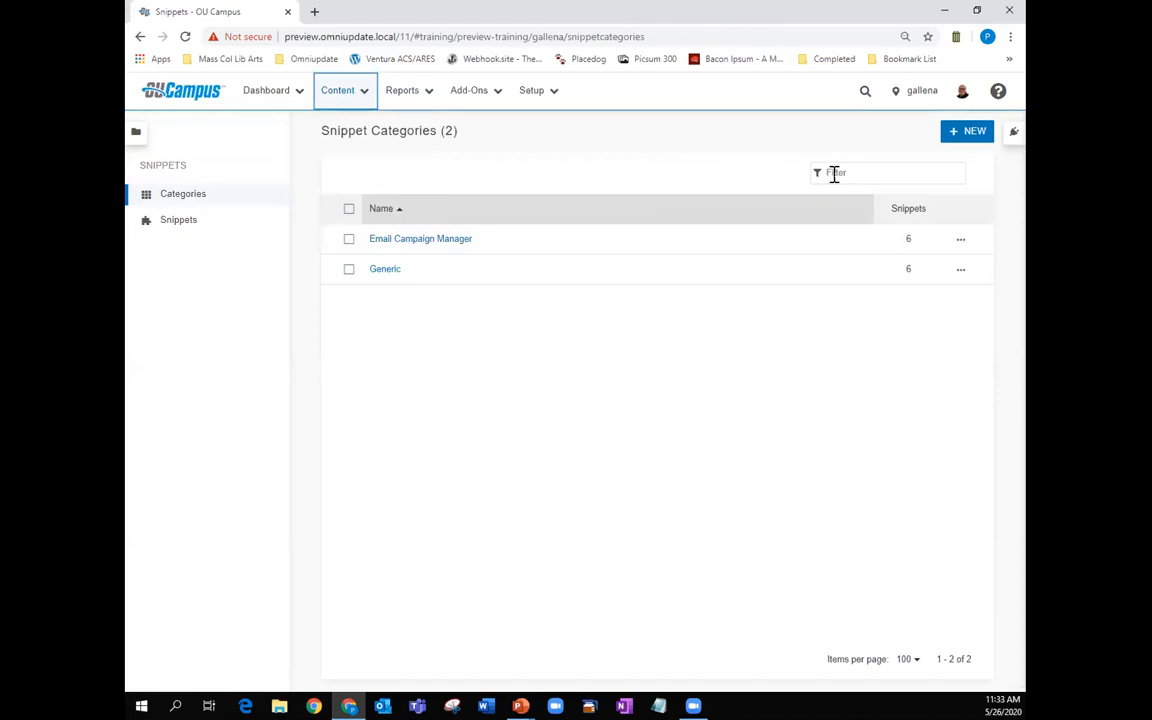
click(960, 244)
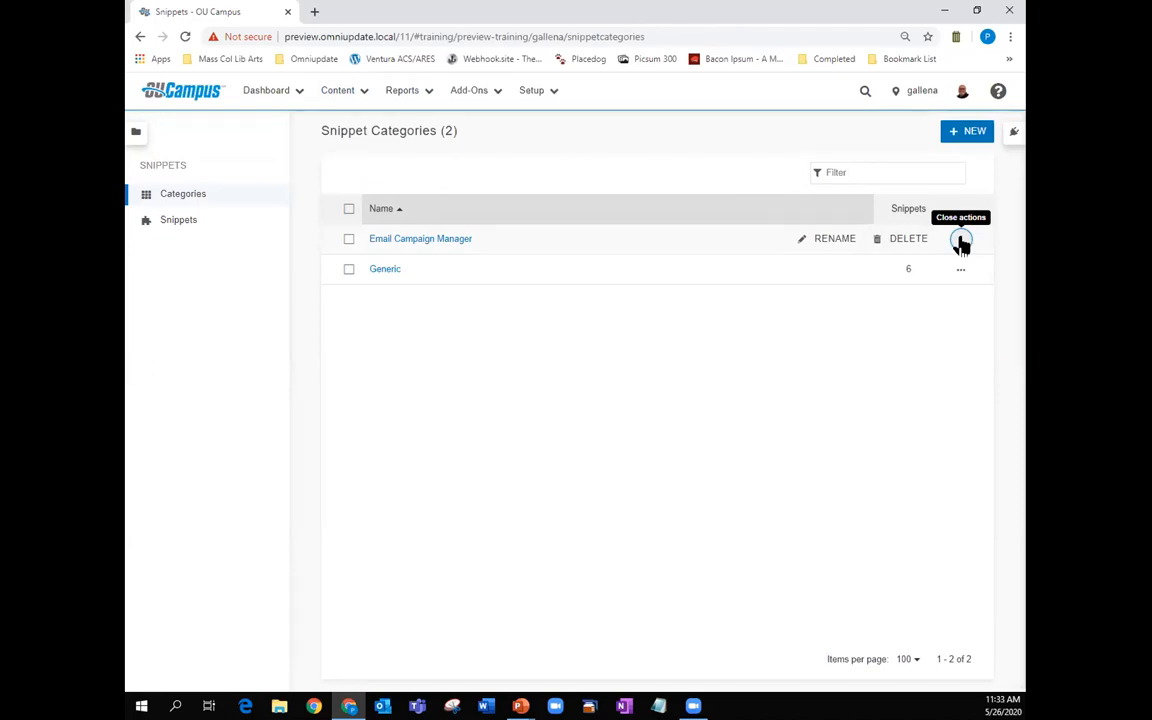
click(960, 242)
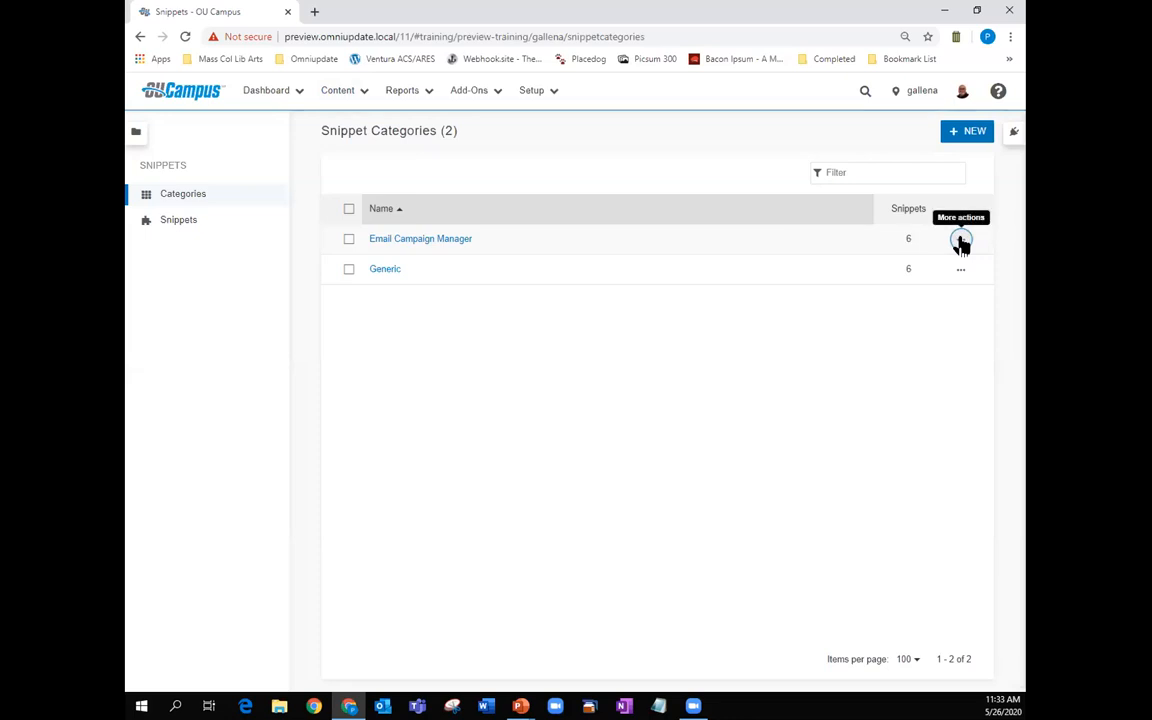
Step: Show the list of all snippets and view the row and file-level actions for the Accordion snippet
click(179, 226)
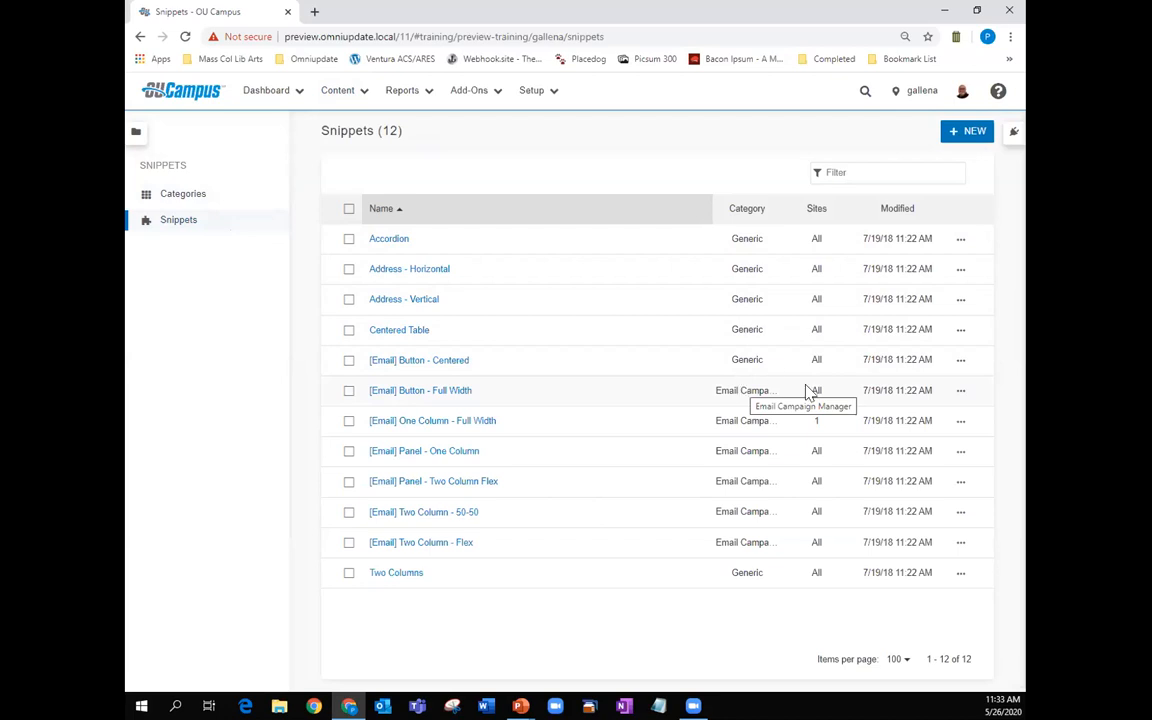
click(960, 240)
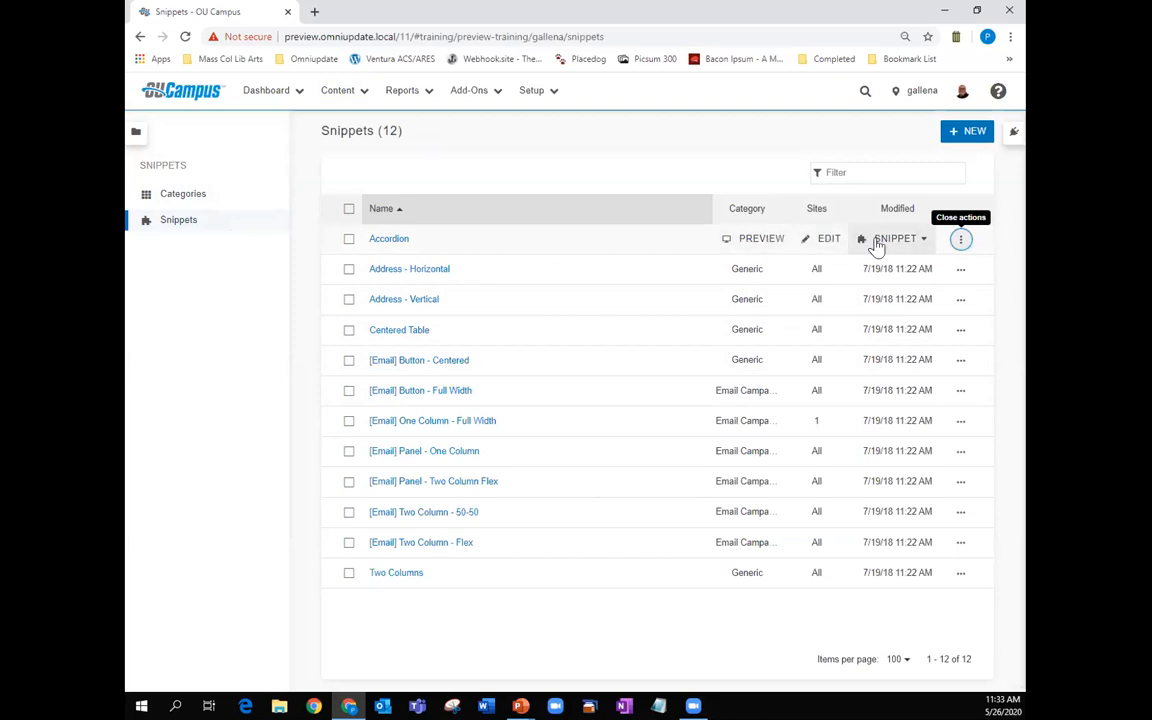
click(925, 242)
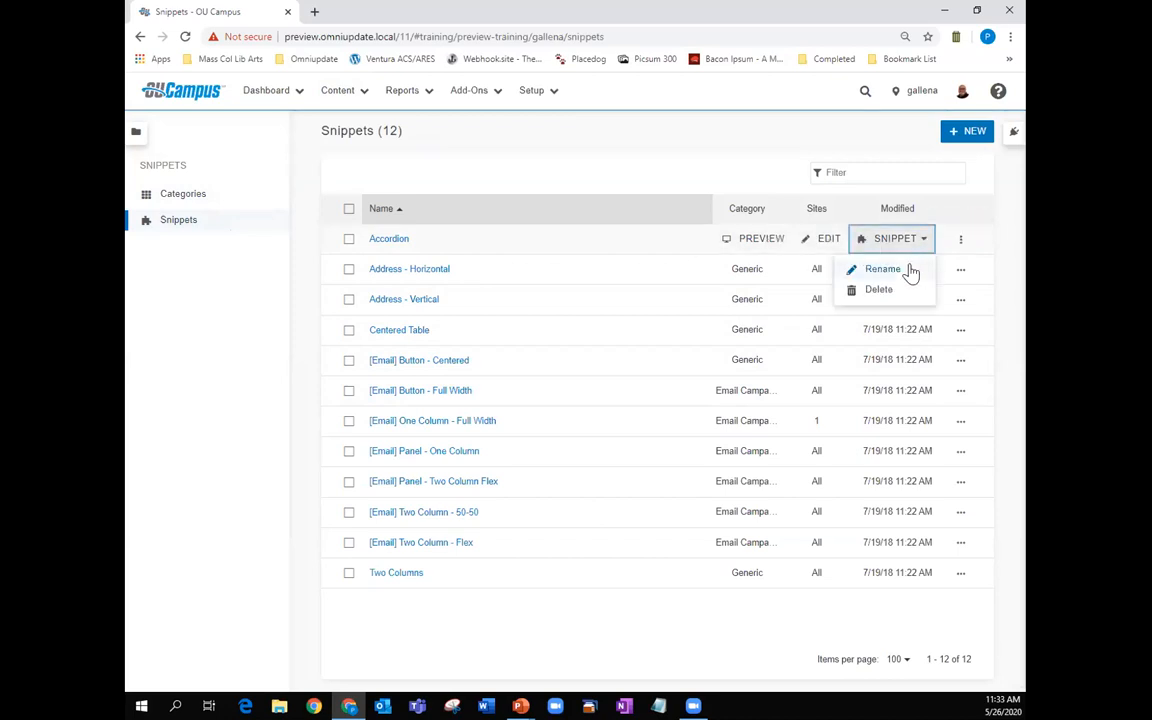
Step: Close the Accordion snippet's action list and open the Find and Replace page for the site
click(983, 246)
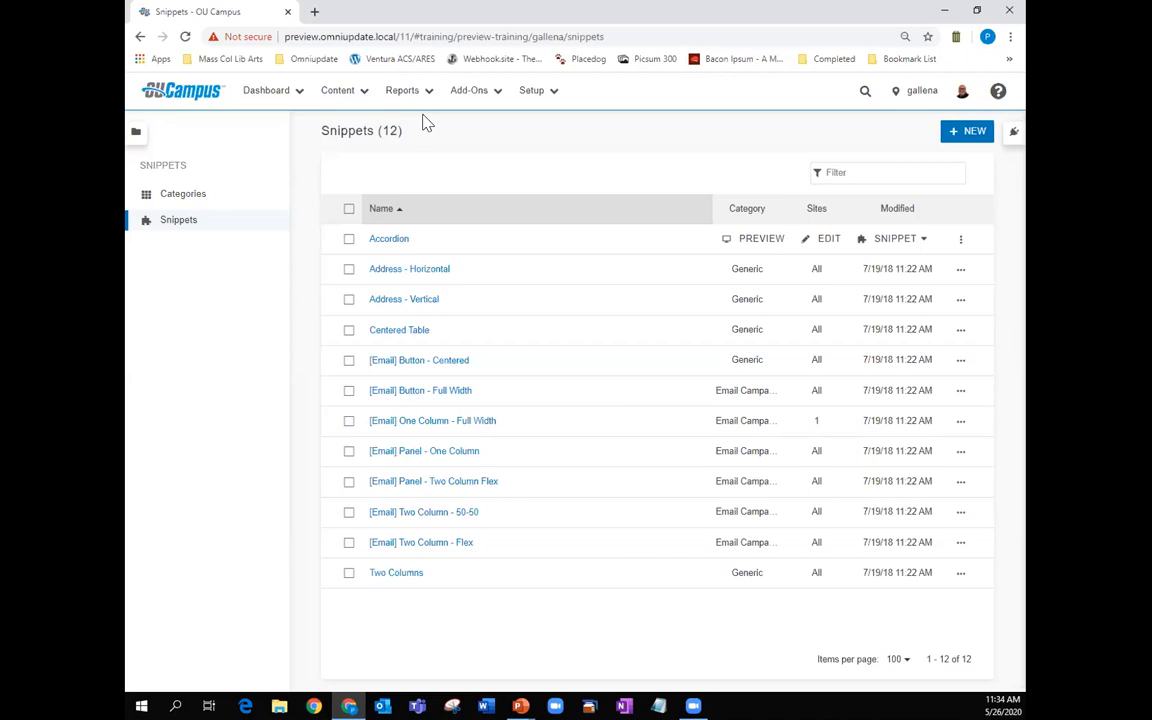
click(362, 93)
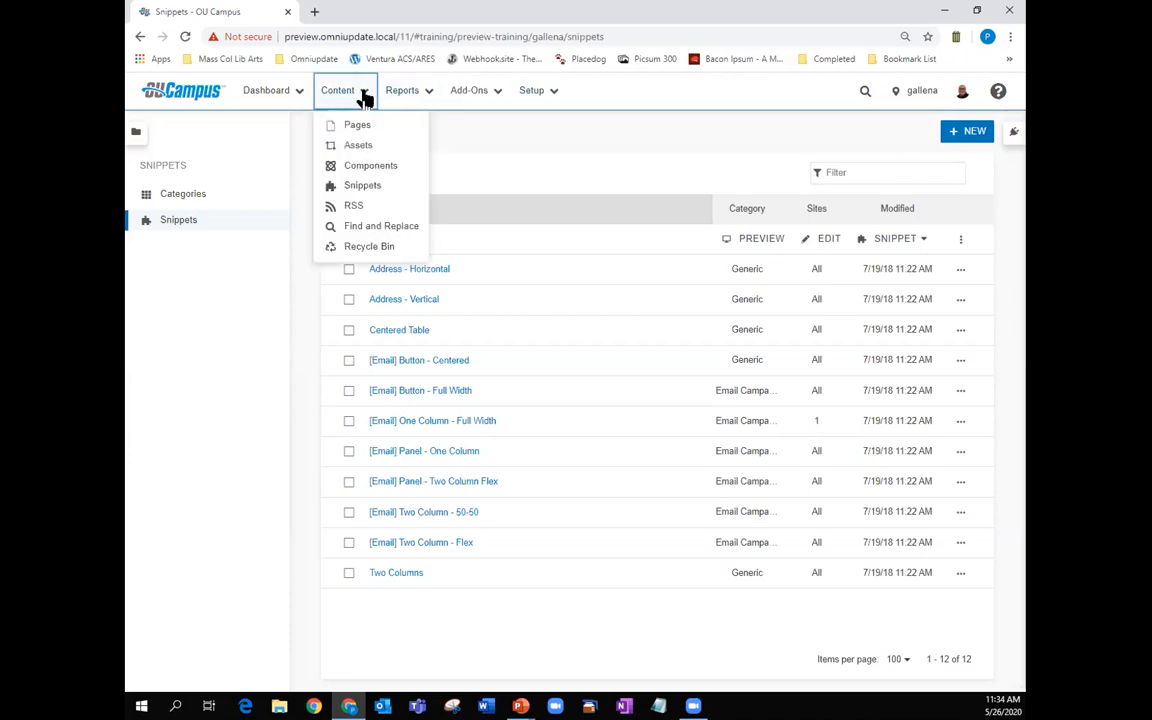
click(378, 227)
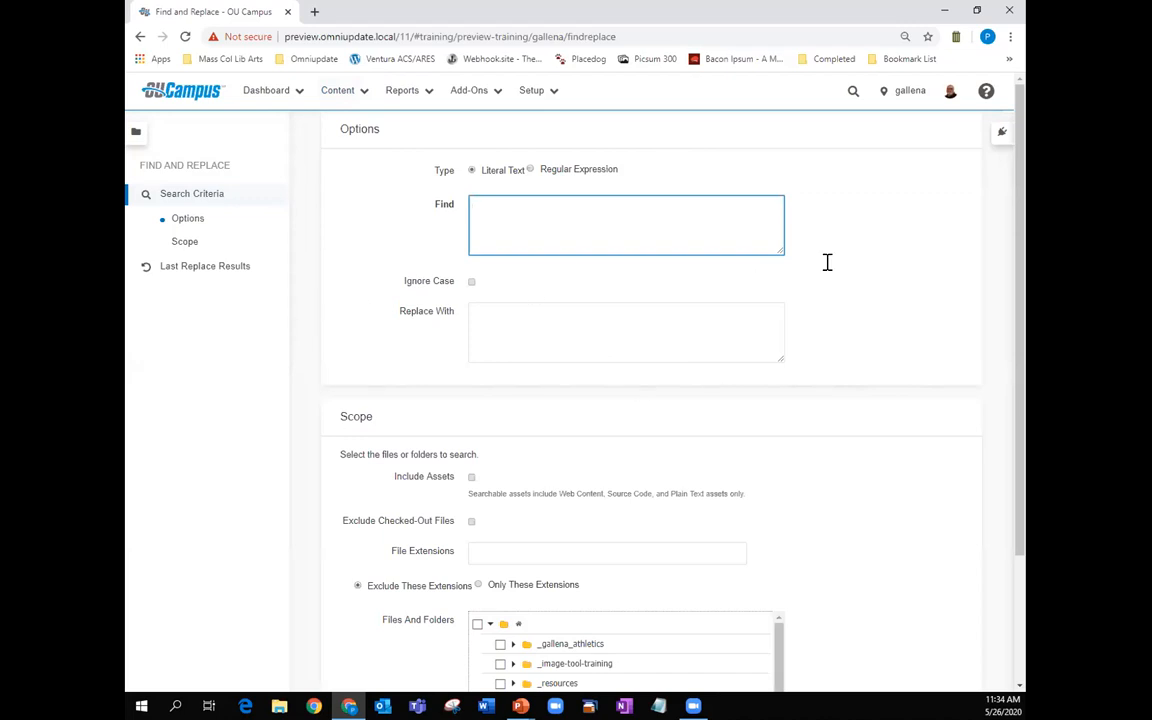
Step: Preview replacing the literal text "Gallena" with "Gallena 2020" in the news folder only
scroll(918, 312, down, 1)
scroll(918, 312, down, 2)
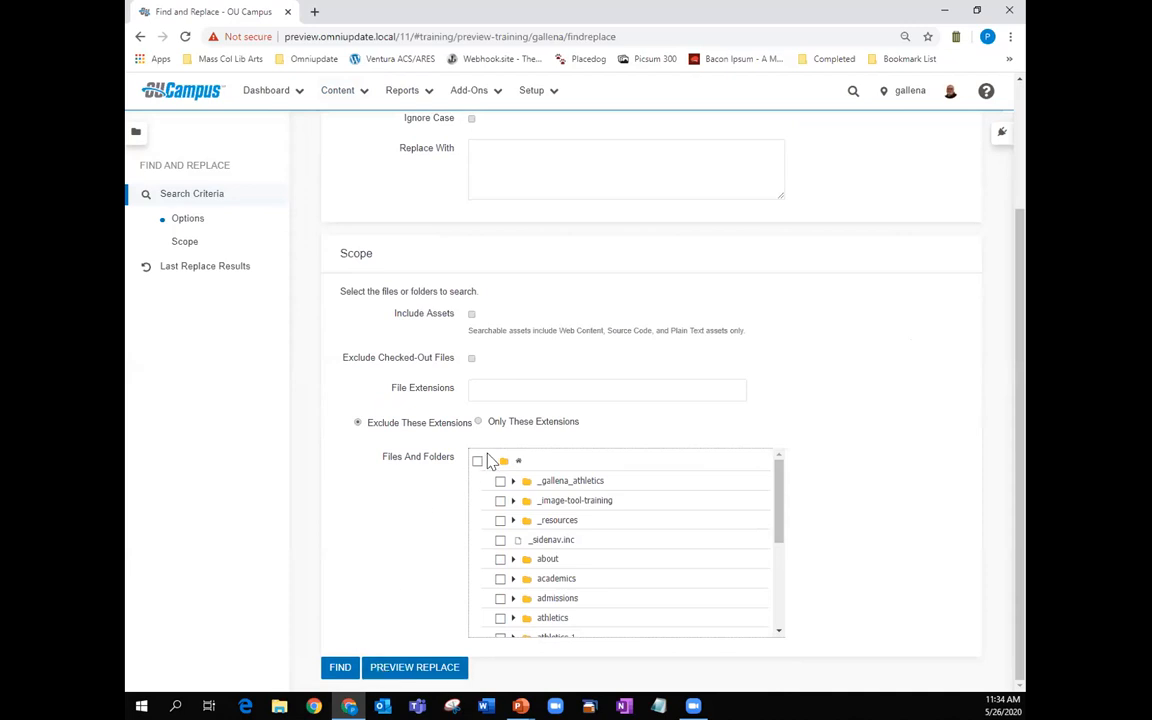
scroll(489, 459, up, 2)
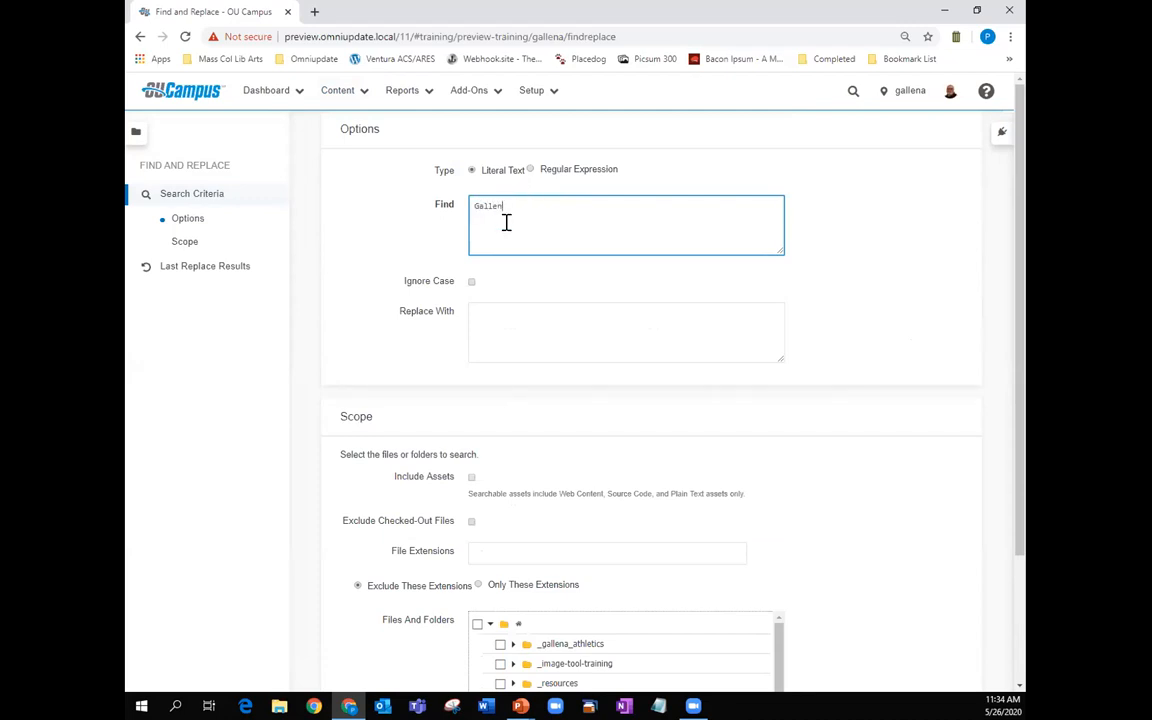
click(499, 318)
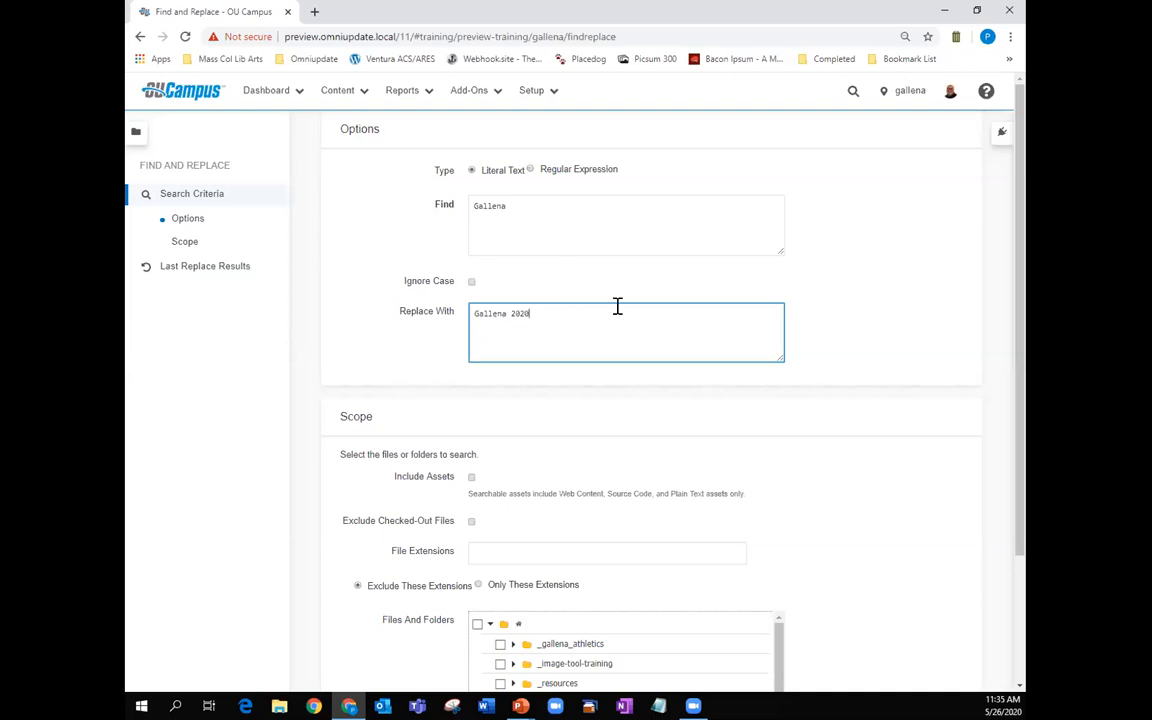
drag(1020, 372, 1018, 488)
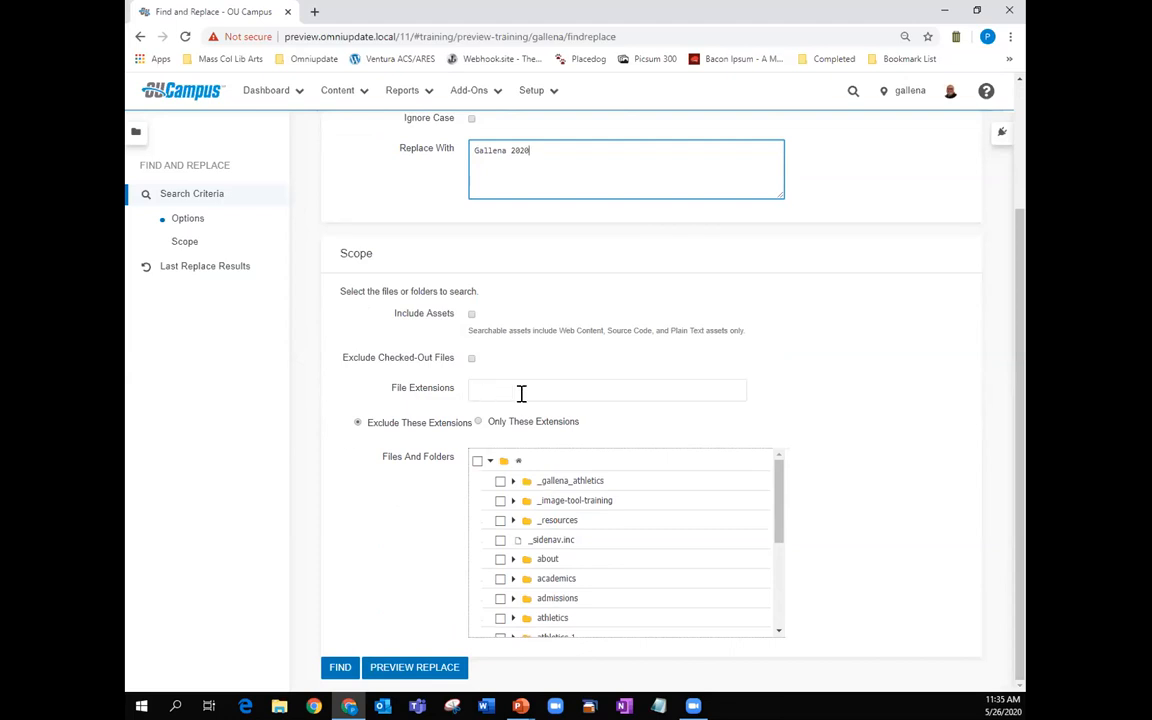
drag(784, 488, 779, 576)
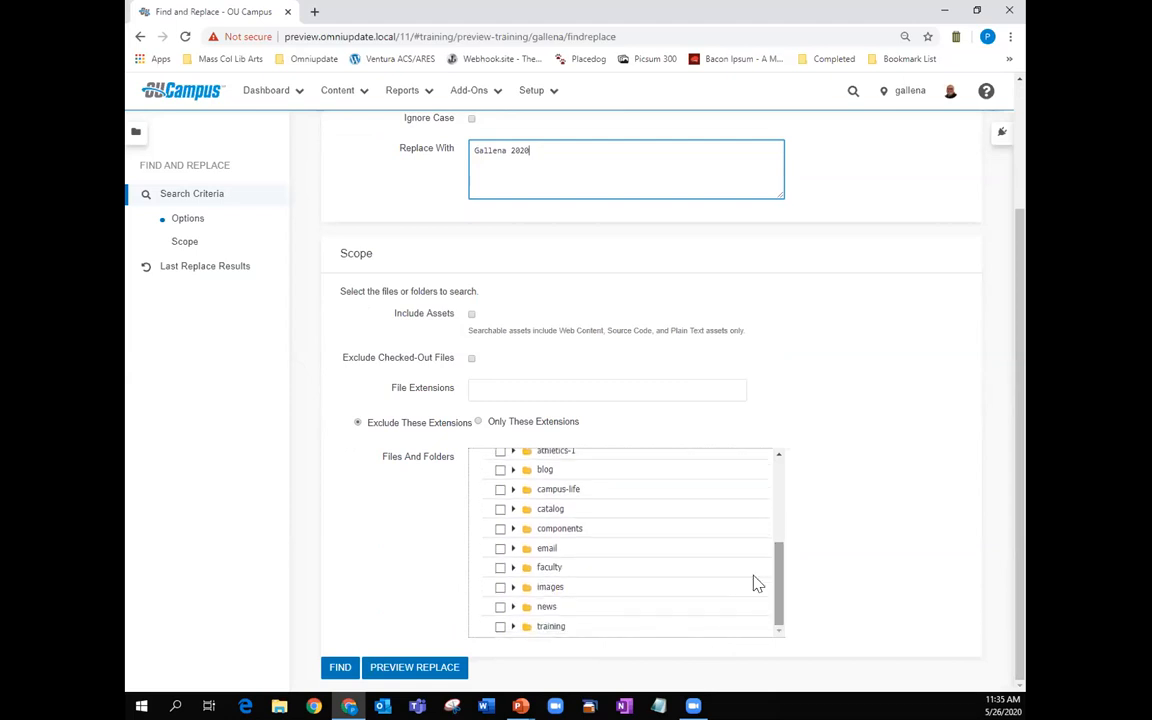
click(500, 607)
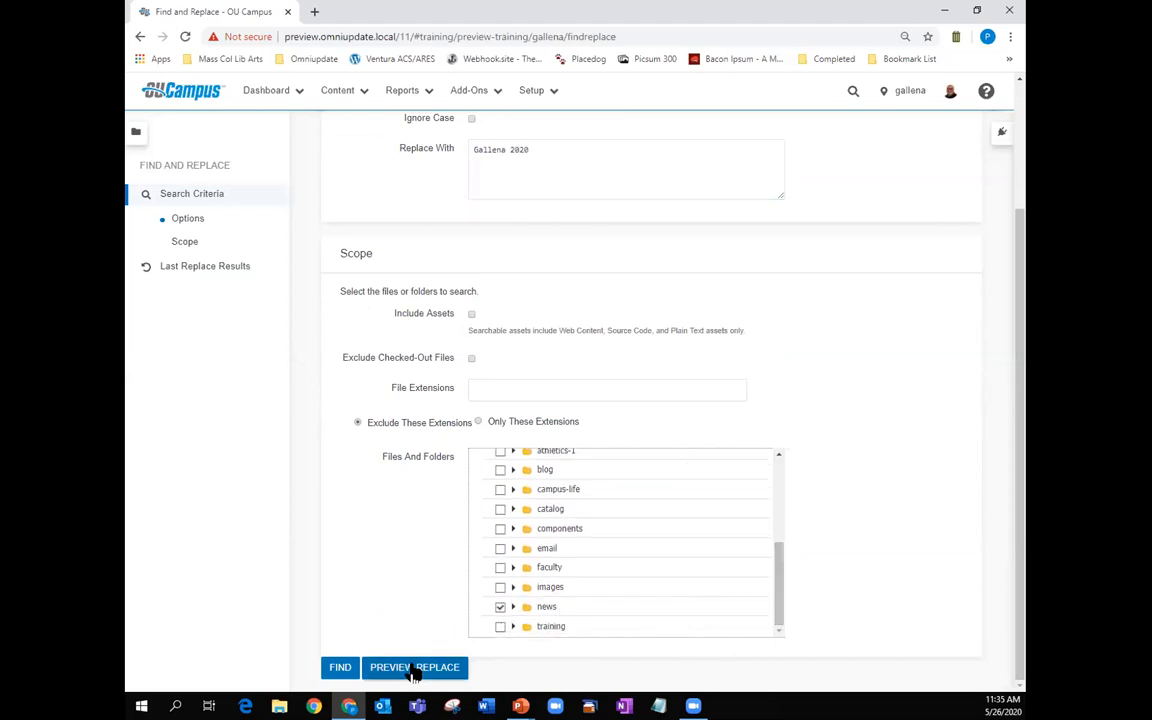
click(413, 668)
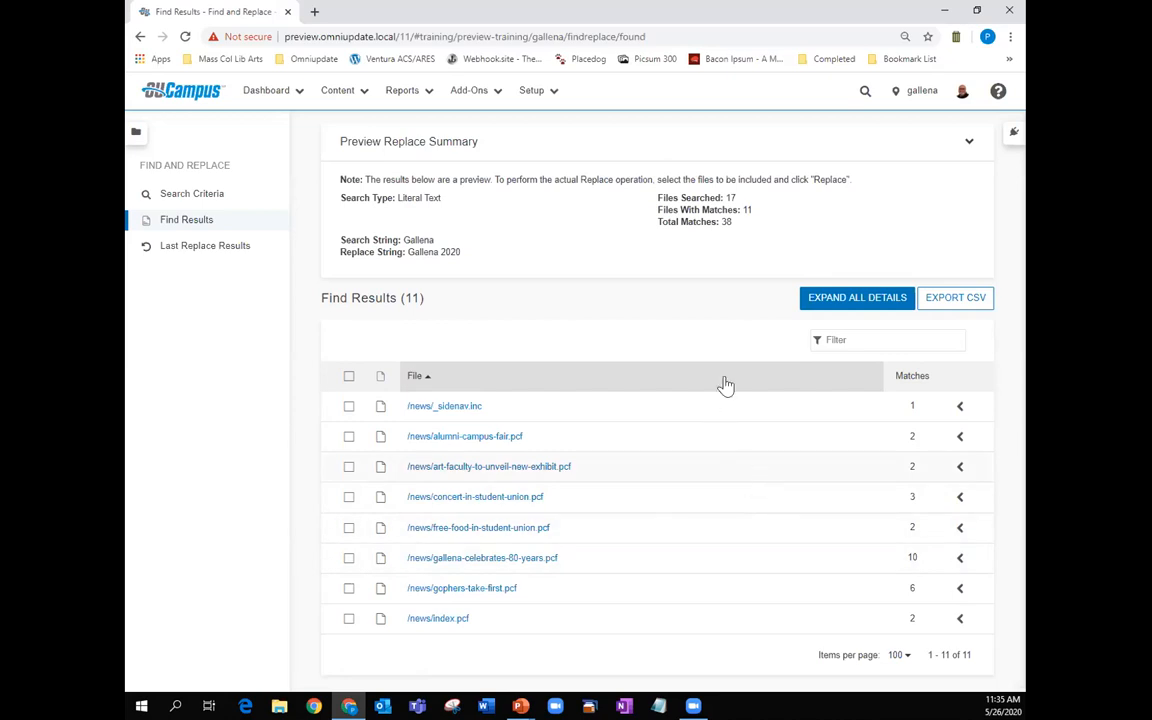
Step: Expand the match details of all found files, review the previewed replacements, and collapse the details again
click(855, 299)
scroll(862, 428, down, 3)
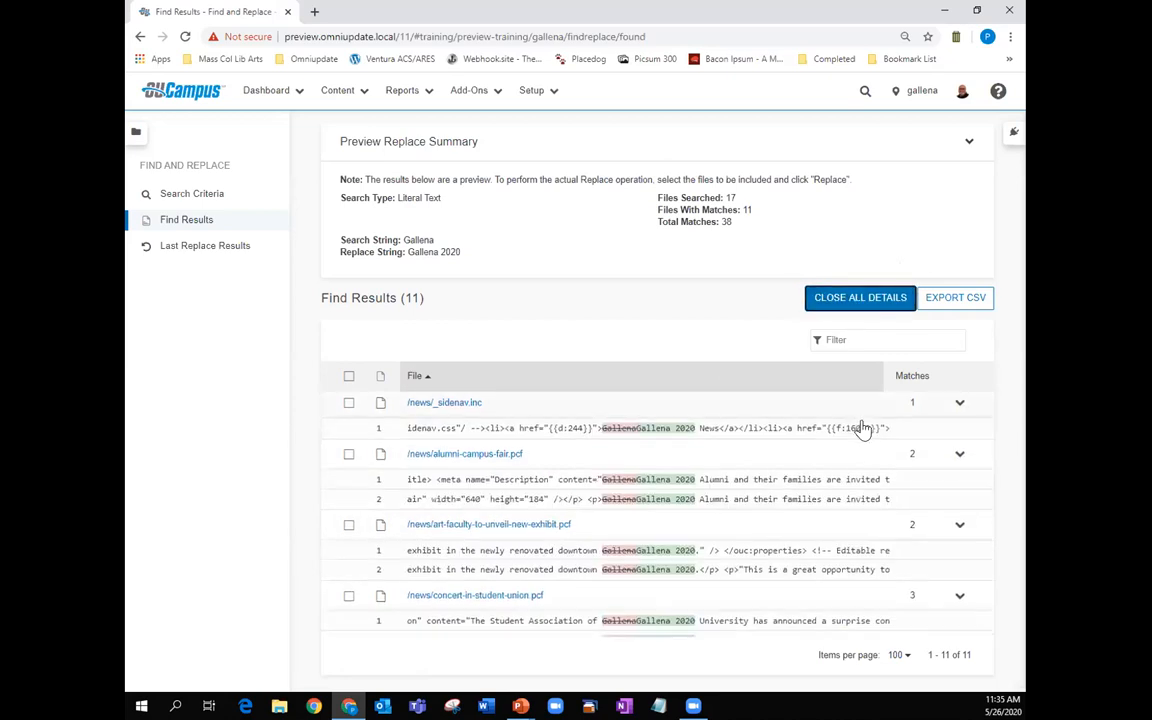
scroll(862, 428, down, 10)
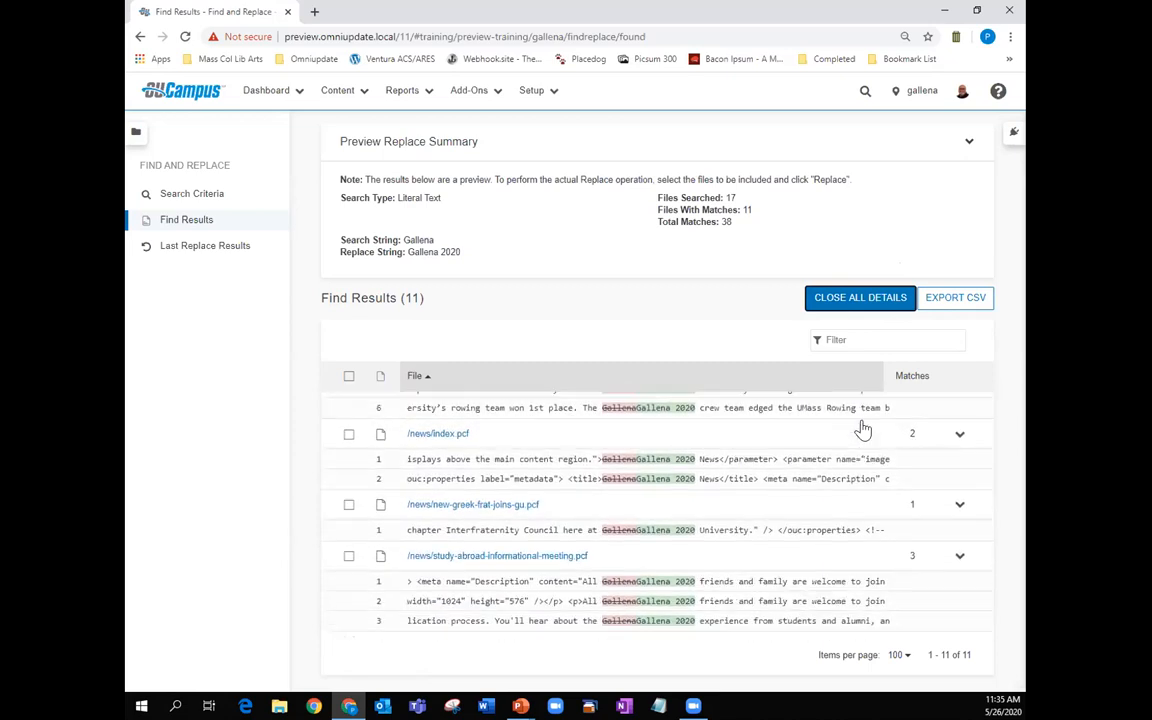
scroll(862, 428, up, 10)
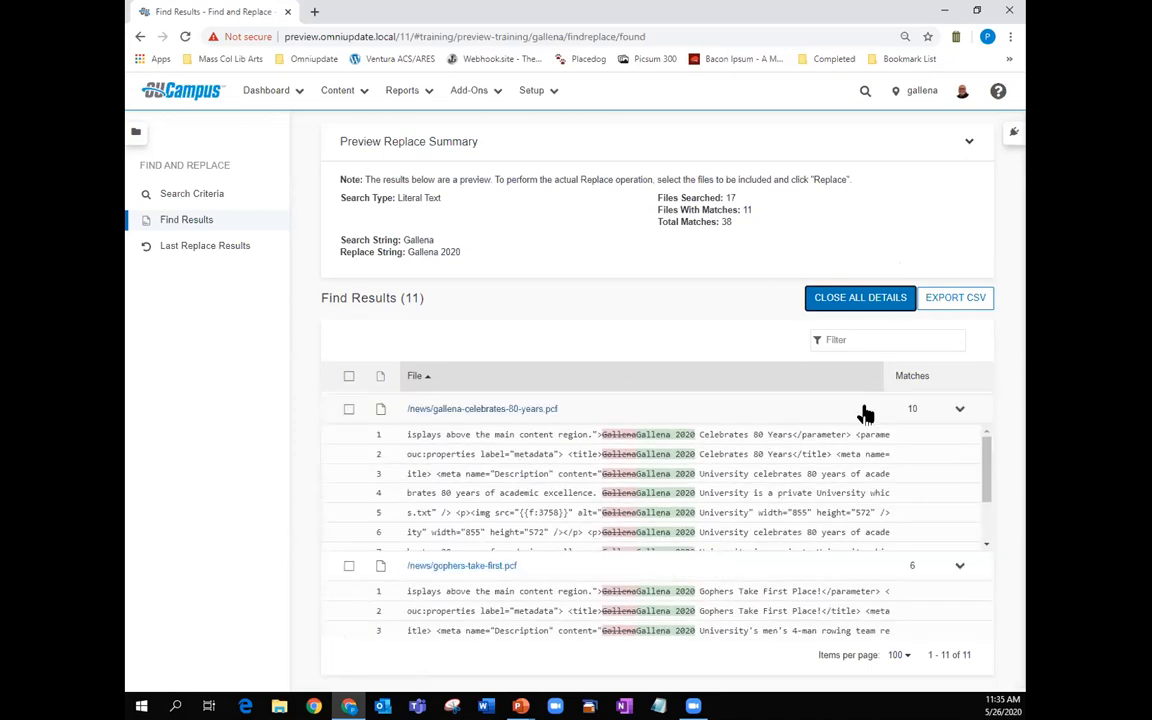
click(866, 303)
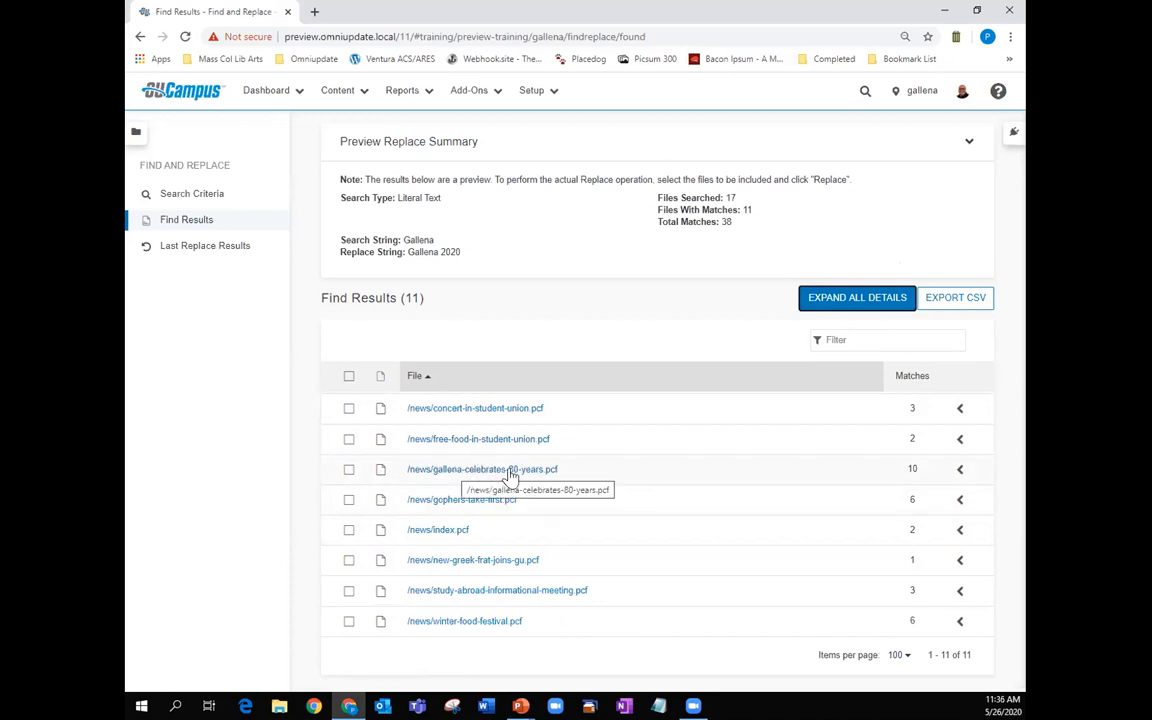
Step: Expand only the matches of /news/gallena-celebrates-80-years.pcf and read through its previewed replacements
click(960, 475)
drag(988, 511, 990, 569)
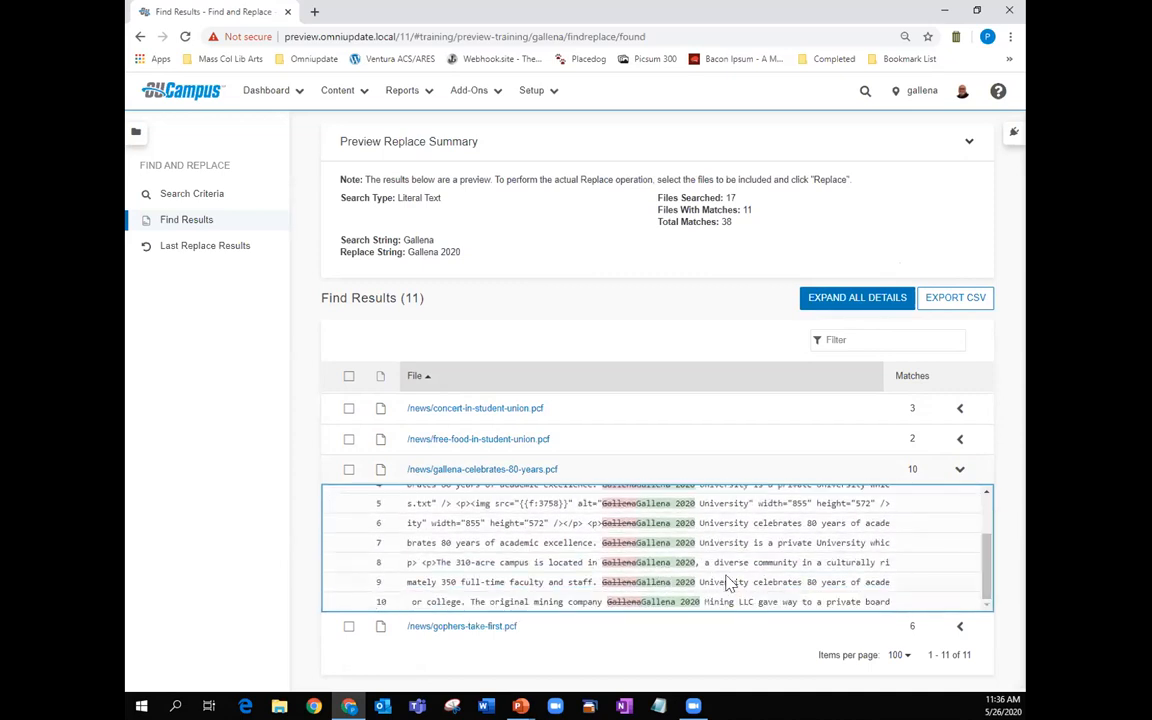
drag(990, 570, 993, 527)
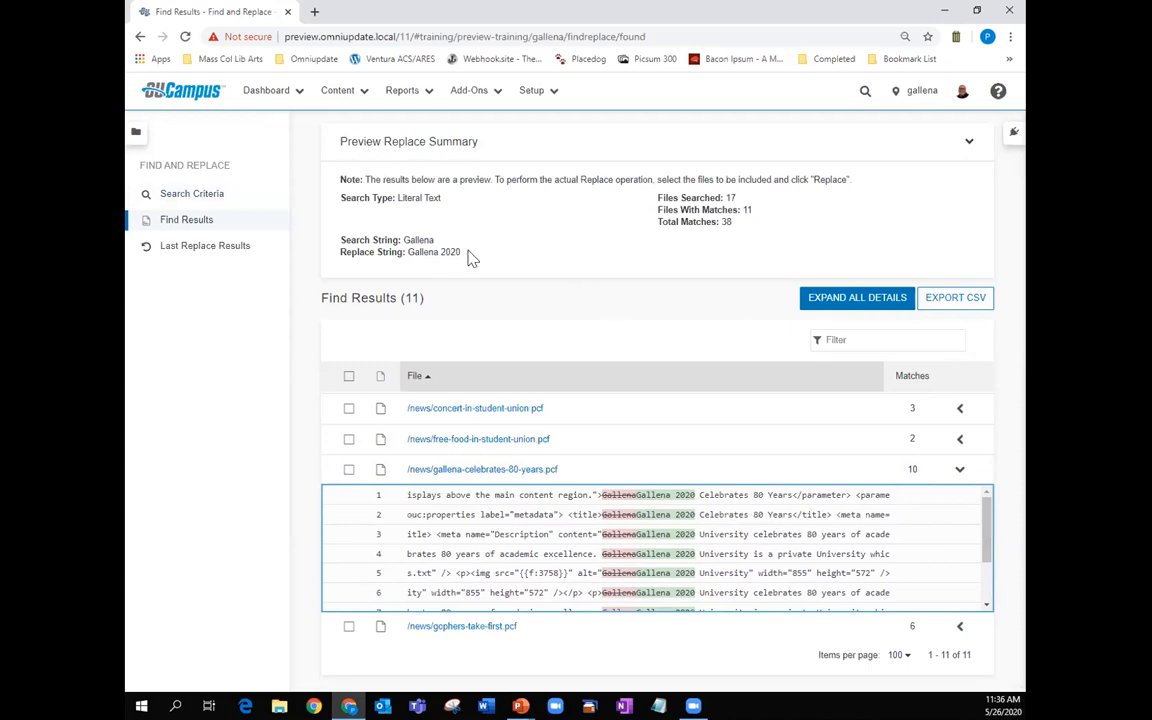
Step: Highlight the search string, replace string and match counts in the Preview Replace Summary to examine them
drag(464, 254, 411, 256)
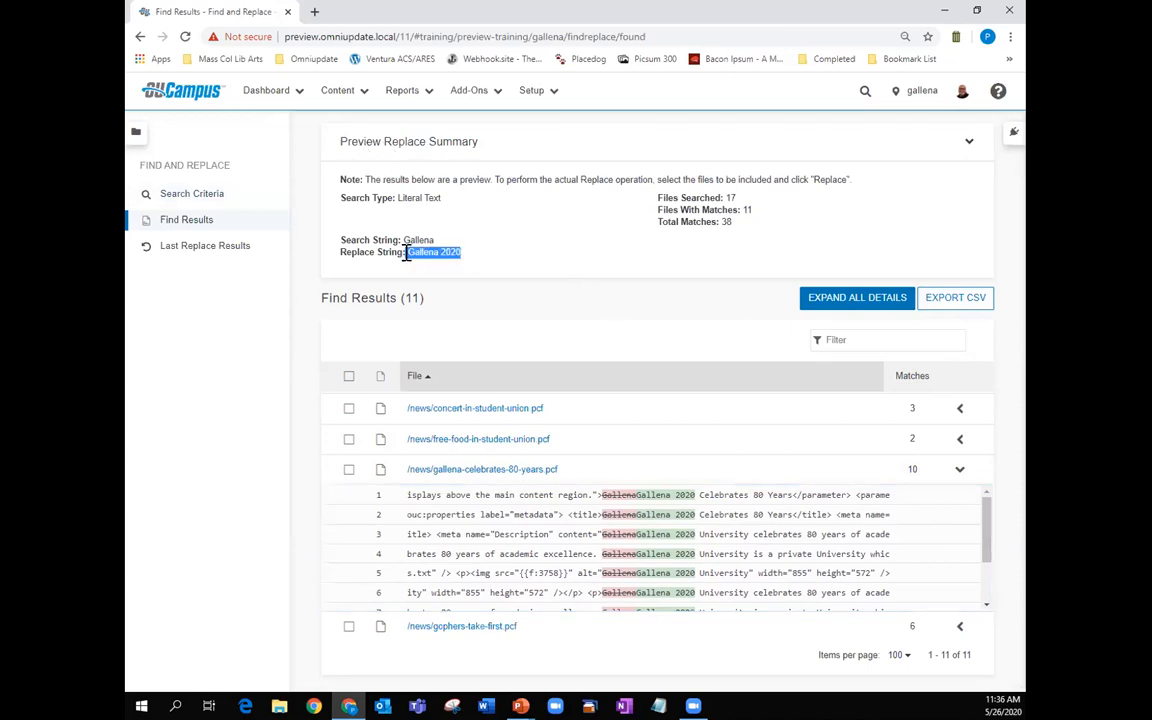
click(435, 240)
drag(462, 256, 315, 244)
drag(741, 229, 660, 210)
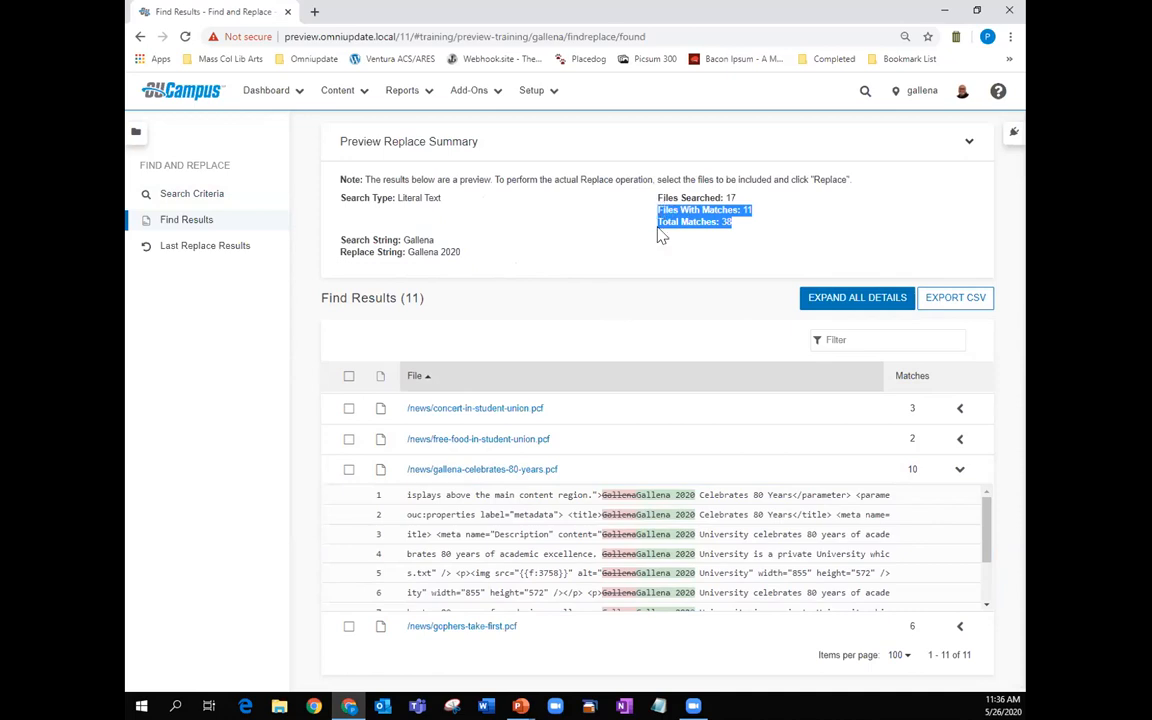
click(663, 240)
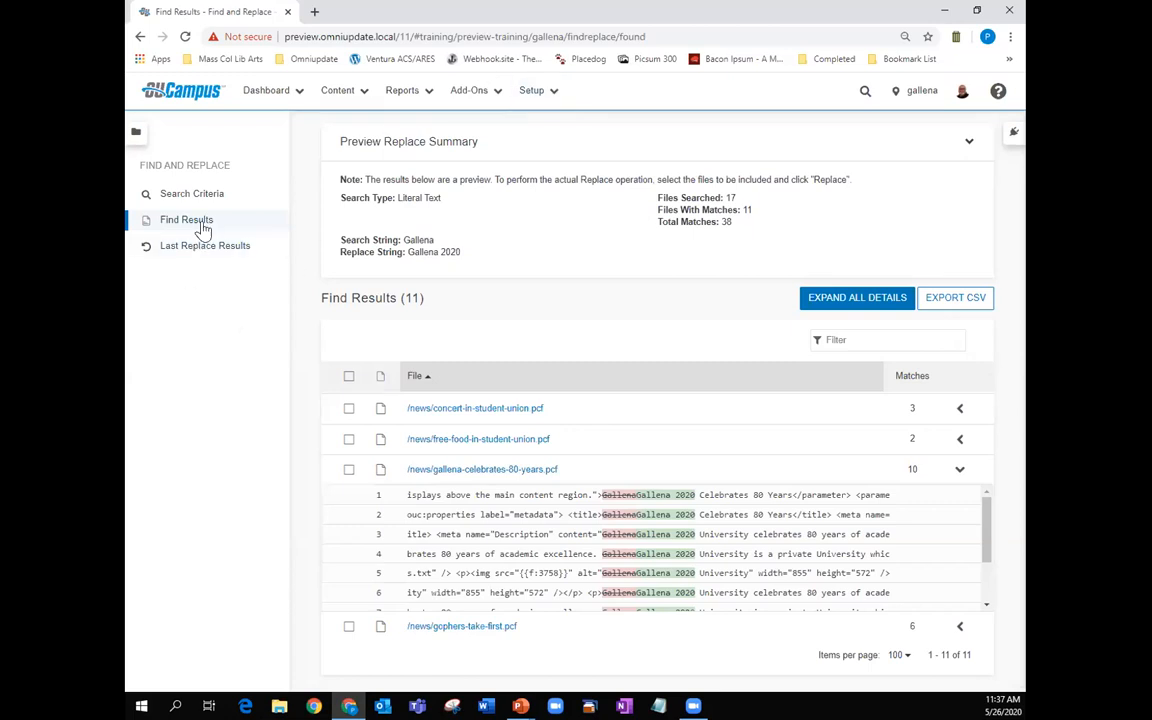
Step: Show the last replace results, examining the summary's search and replace strings and the row actions for /training/training-tuesday.pcf
click(188, 251)
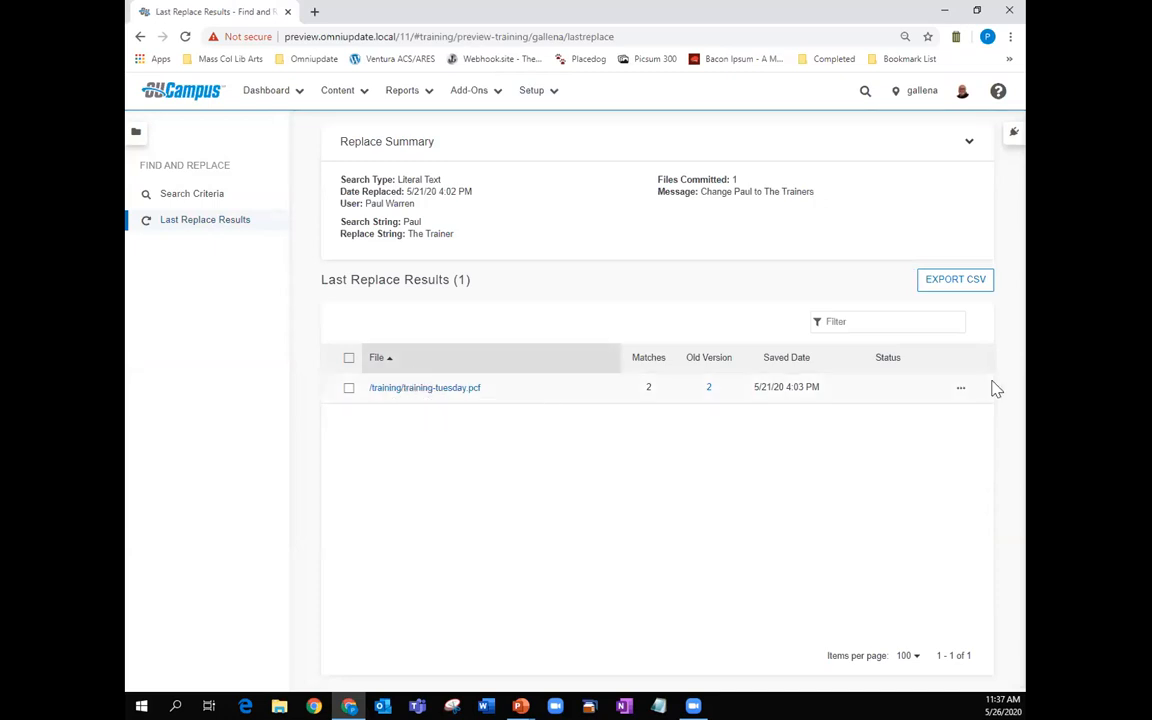
click(960, 388)
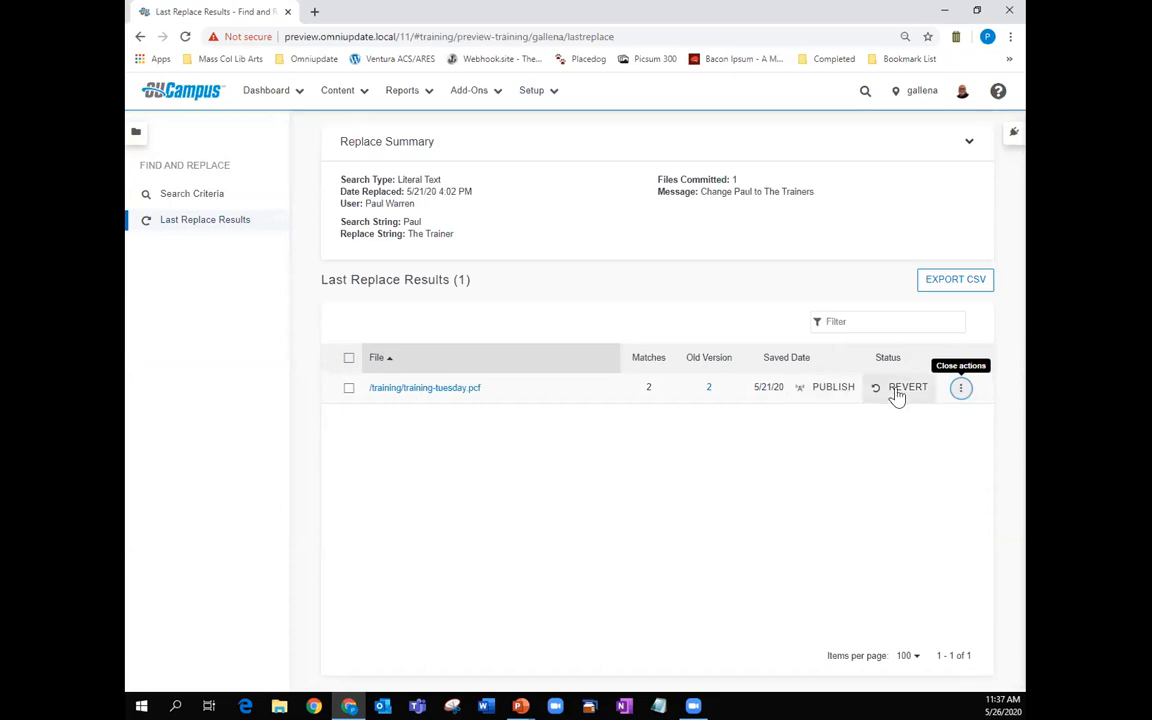
click(959, 387)
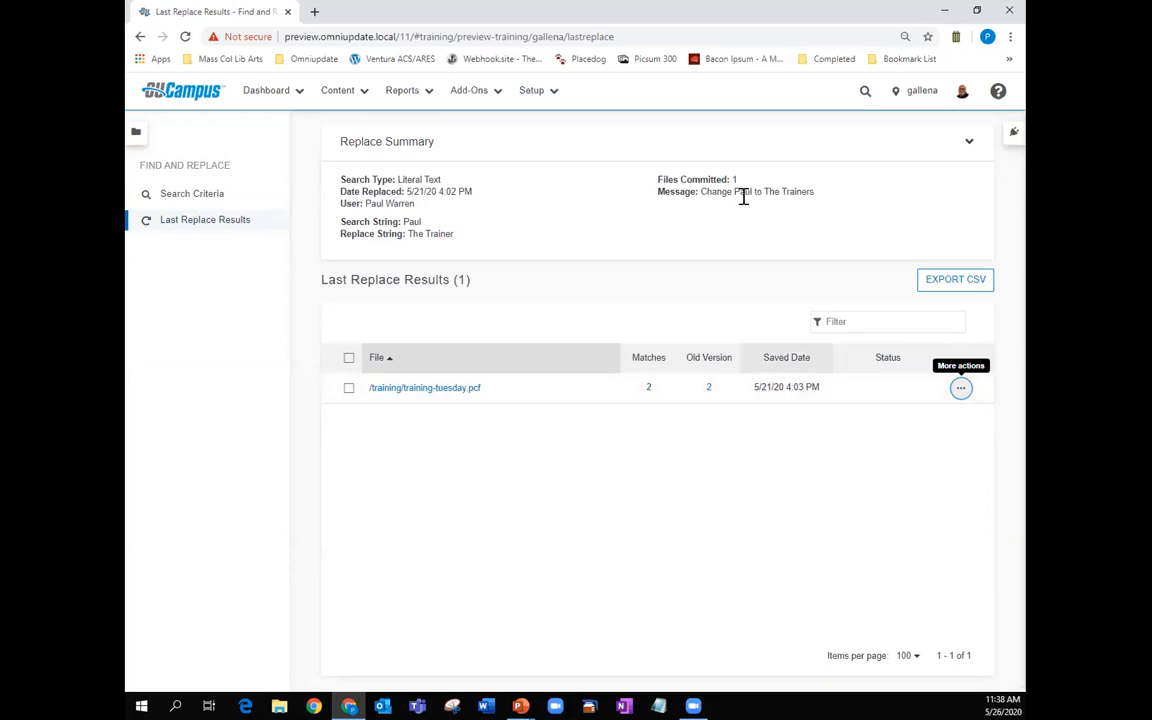
drag(460, 237, 336, 227)
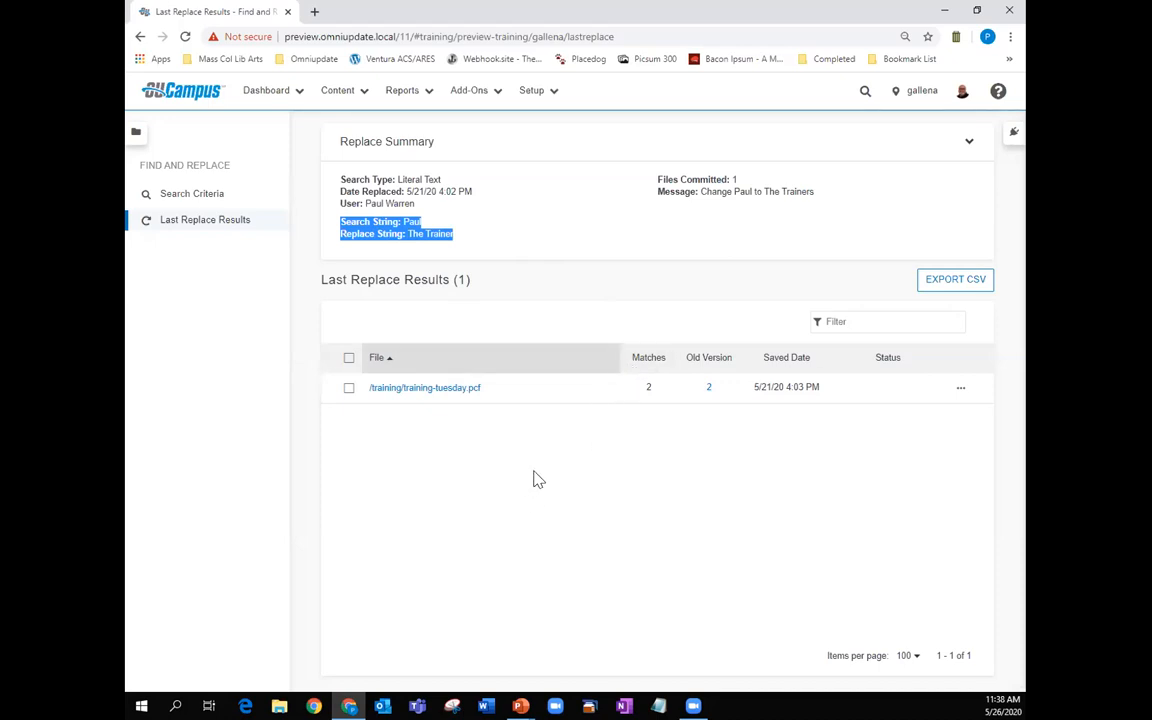
click(960, 388)
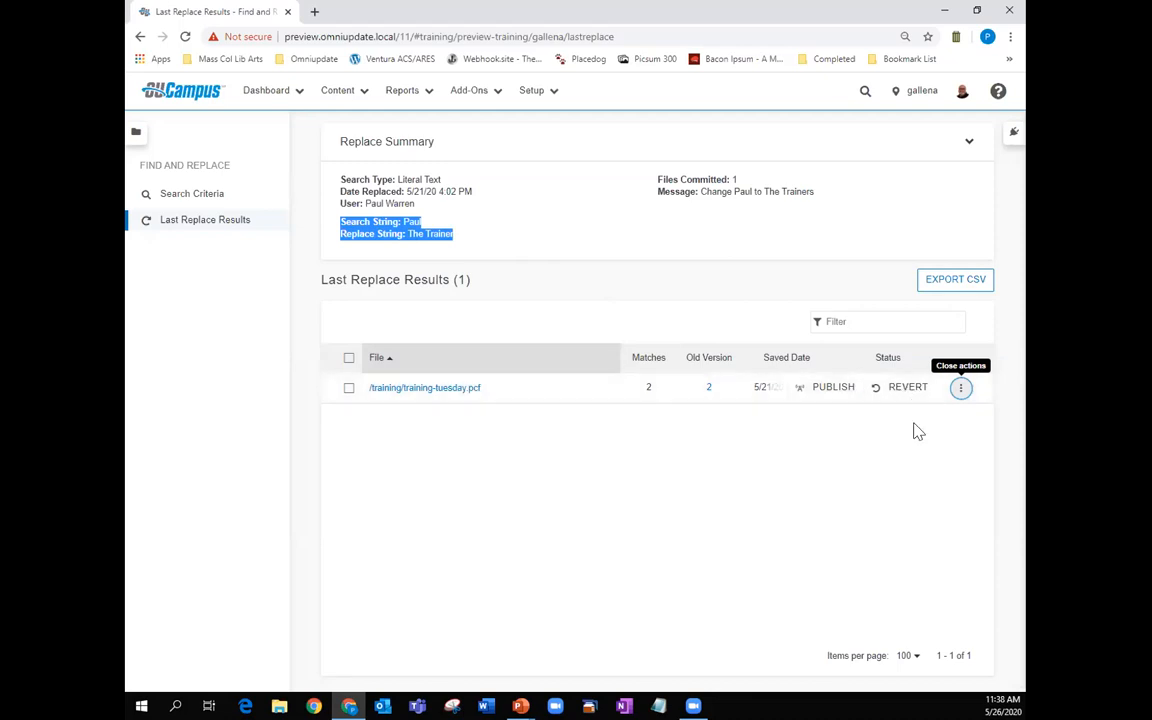
click(150, 256)
Step: Return to the Find and Replace search criteria and look over the option and scope fields
click(199, 201)
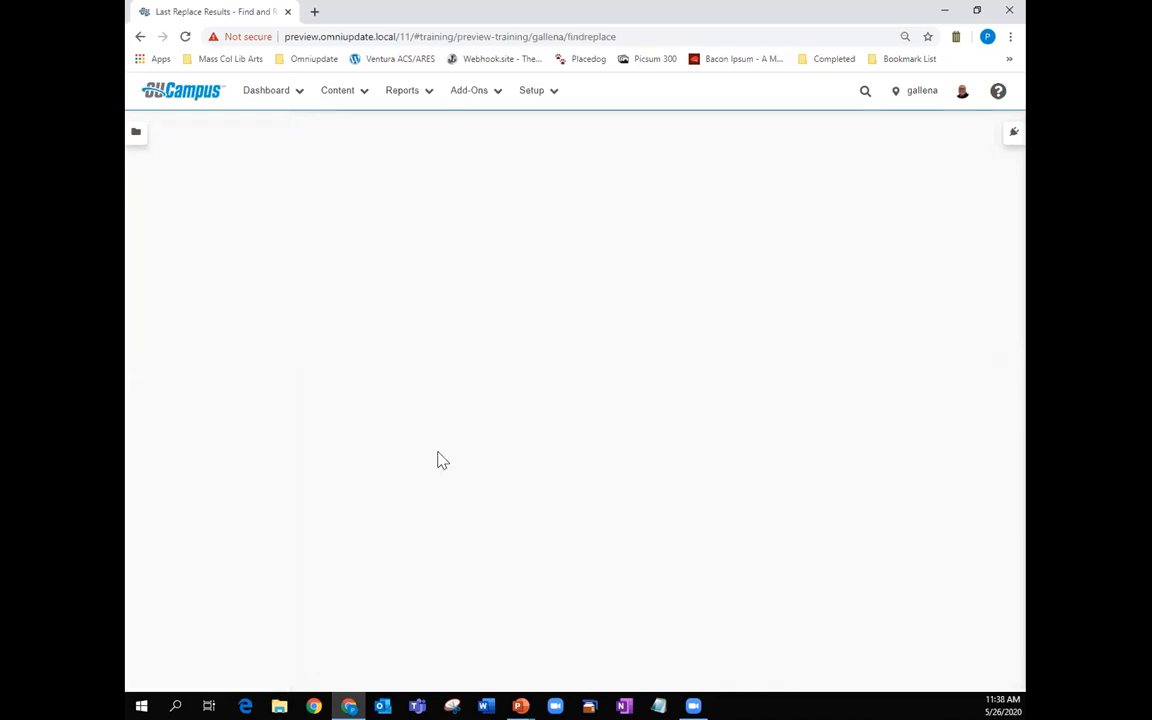
scroll(453, 455, down, 3)
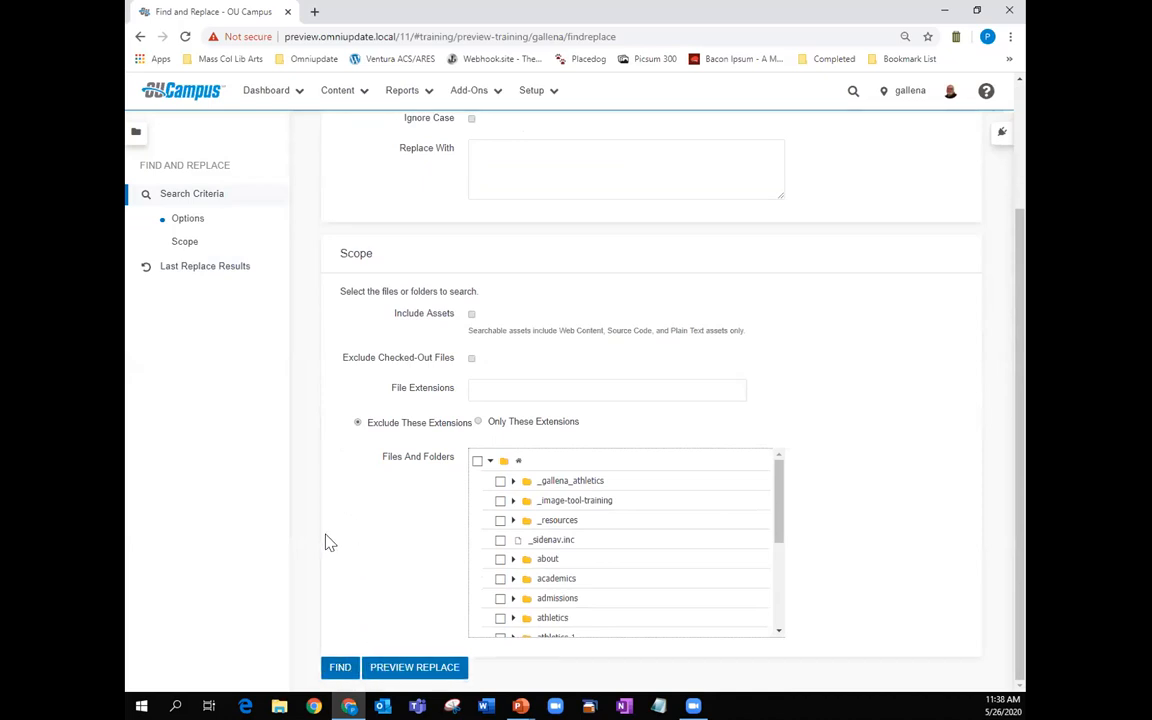
scroll(331, 543, up, 2)
Step: Open the site's Recycle Bin and view the actions available for the babys-first-page item
click(363, 93)
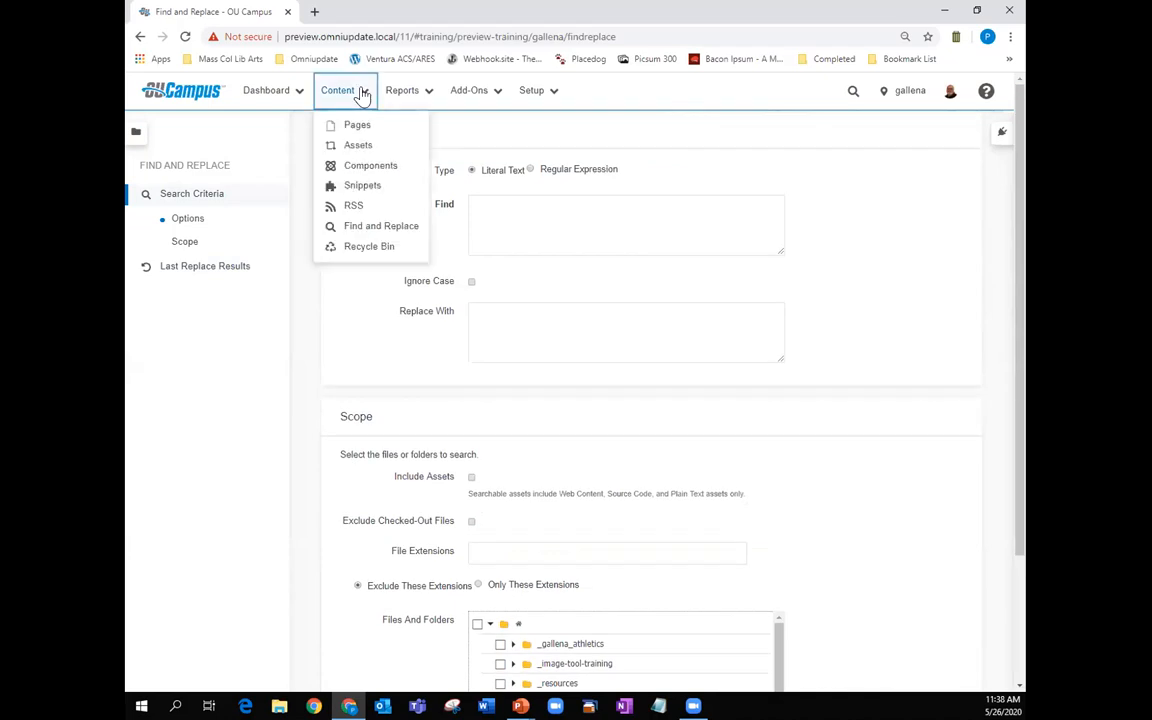
click(362, 248)
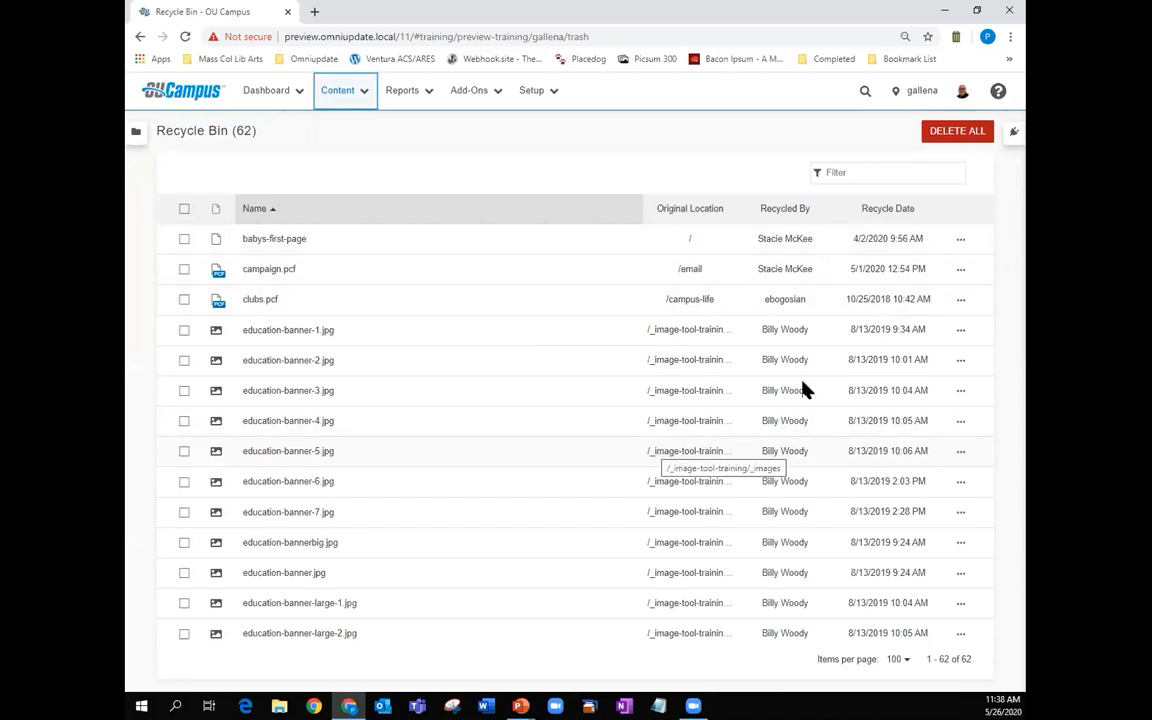
click(961, 243)
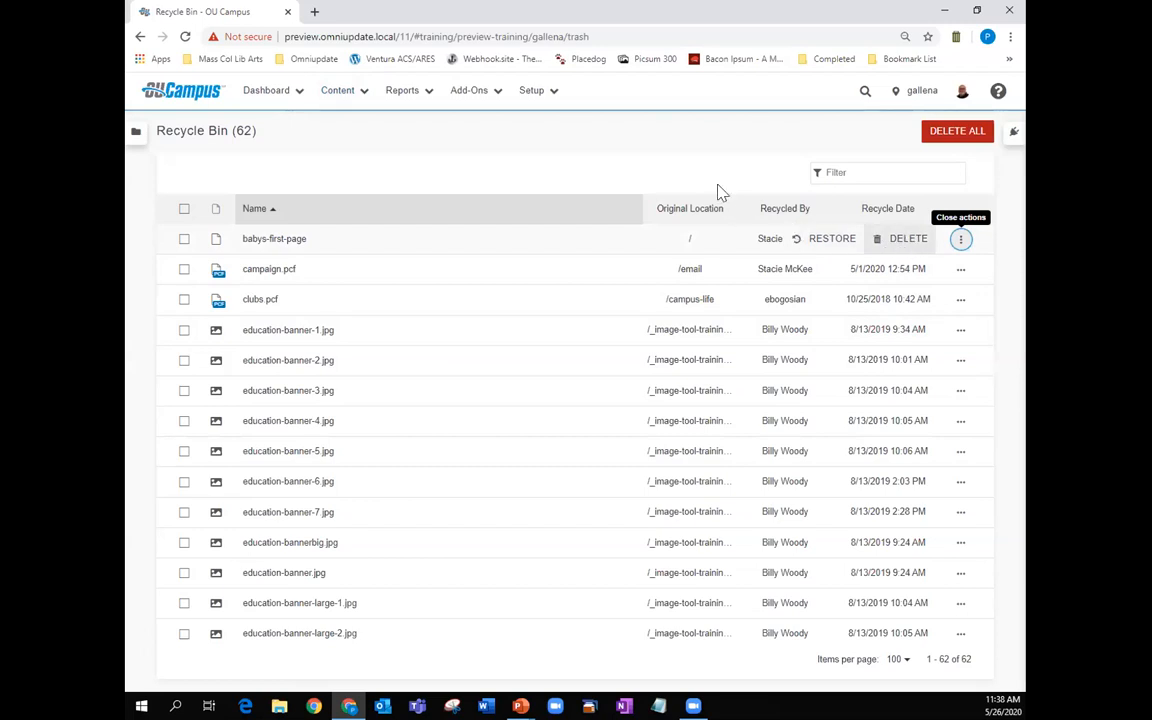
click(960, 239)
Step: Select babys-first-page and clubs.pcf in the Recycle Bin to view the bulk actions, and clear both selections
click(184, 240)
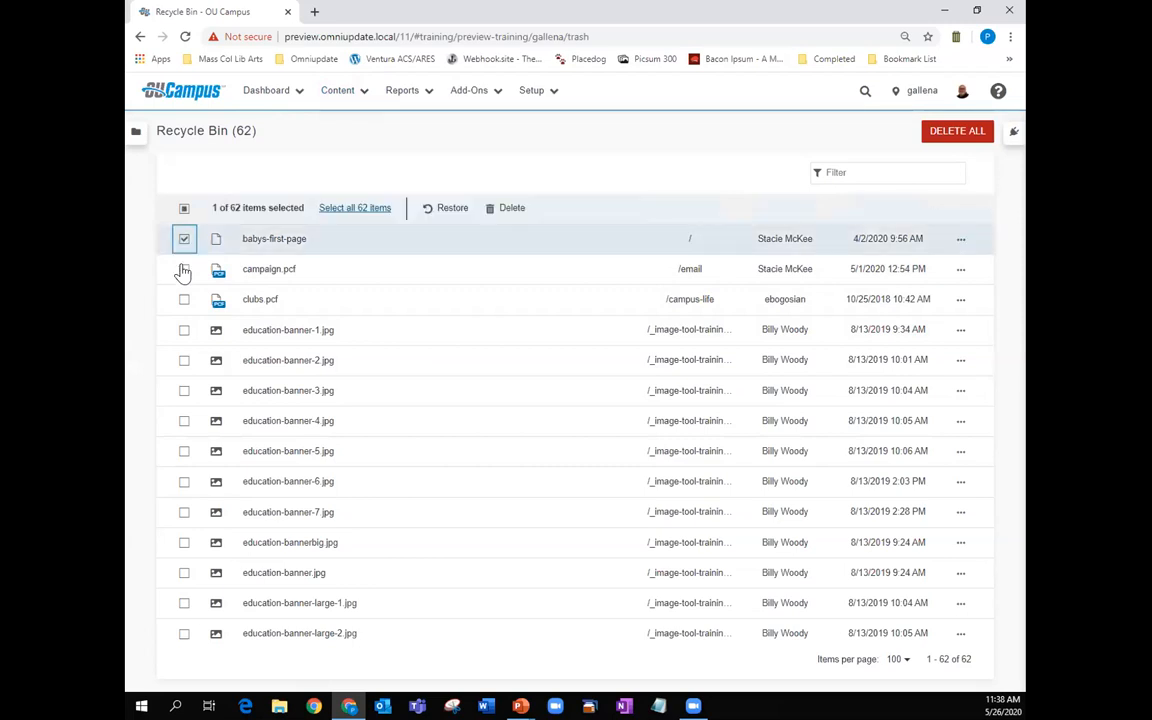
click(184, 301)
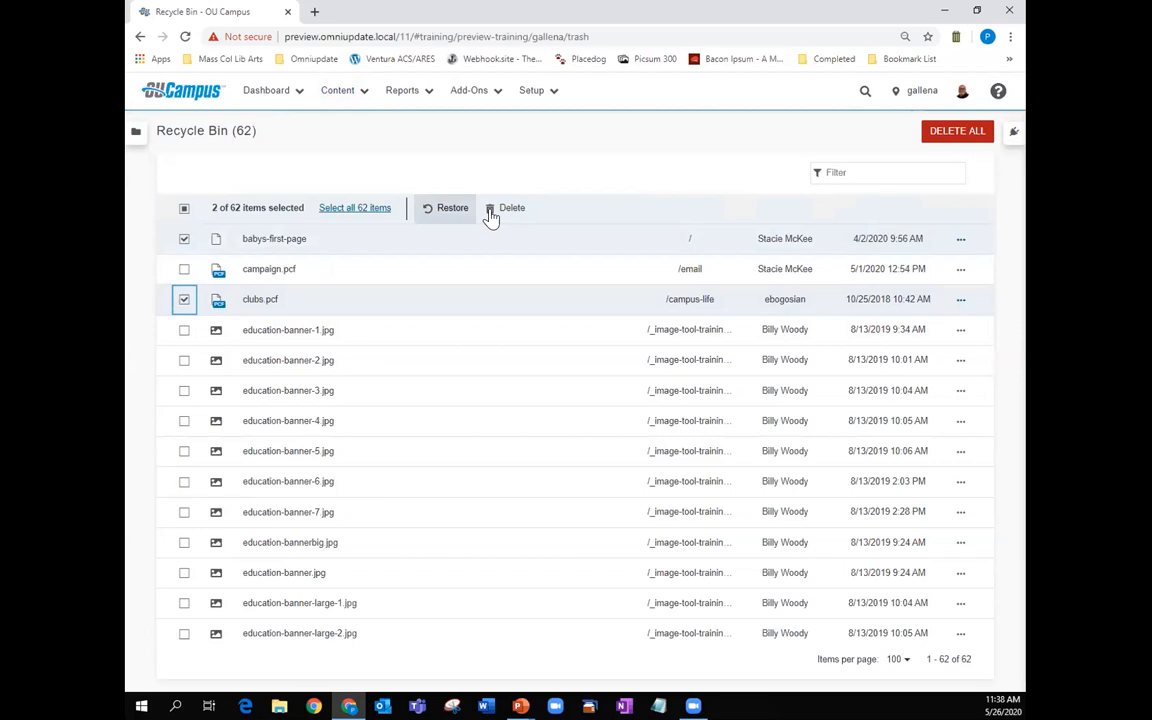
click(184, 240)
click(184, 301)
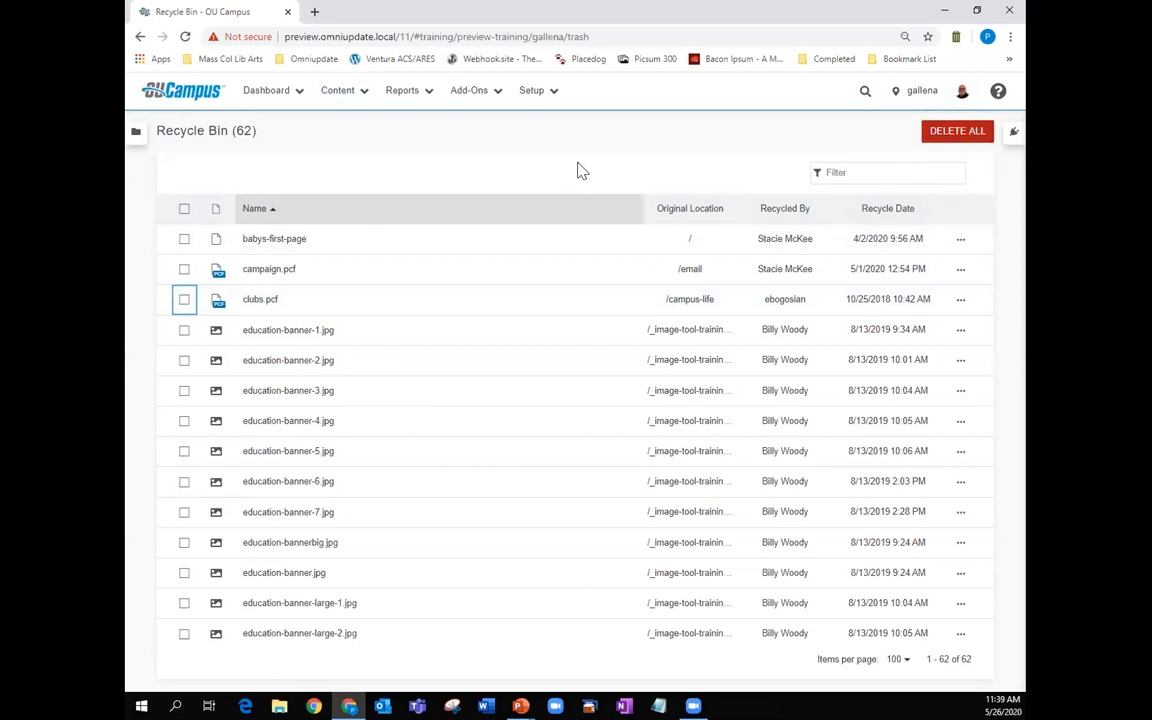
Step: Open the gallena site's setup and look over its Site Information and Production Server FTP Settings
click(546, 95)
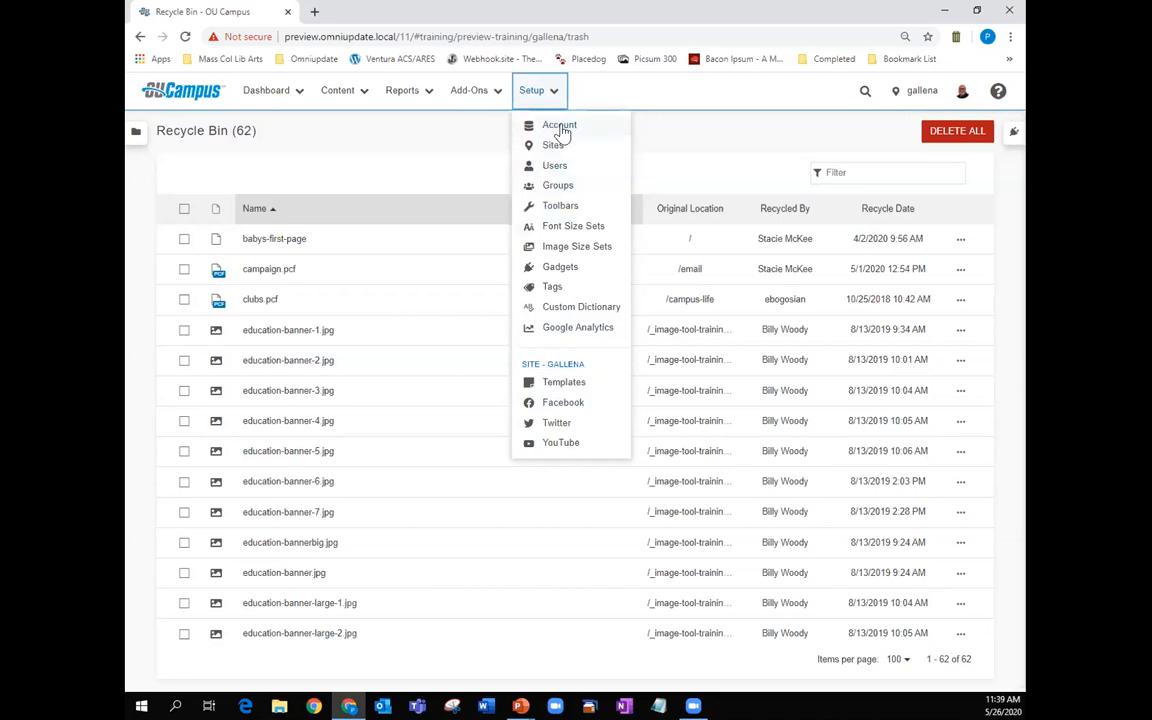
click(553, 366)
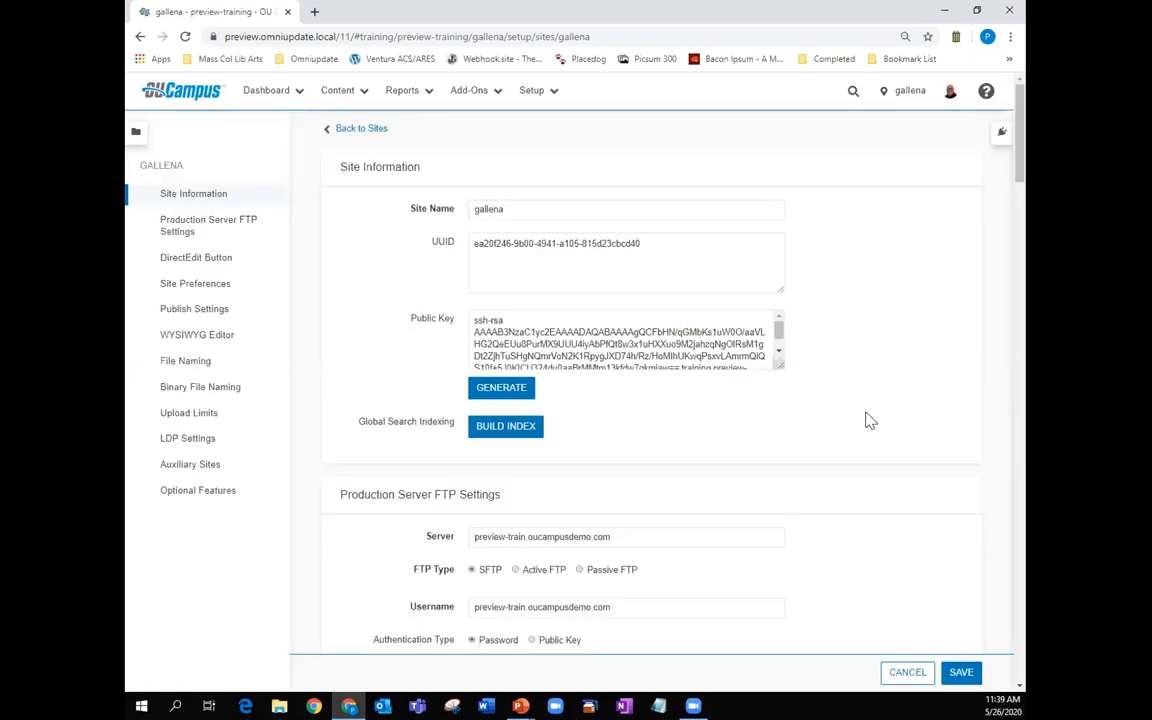
scroll(870, 420, down, 3)
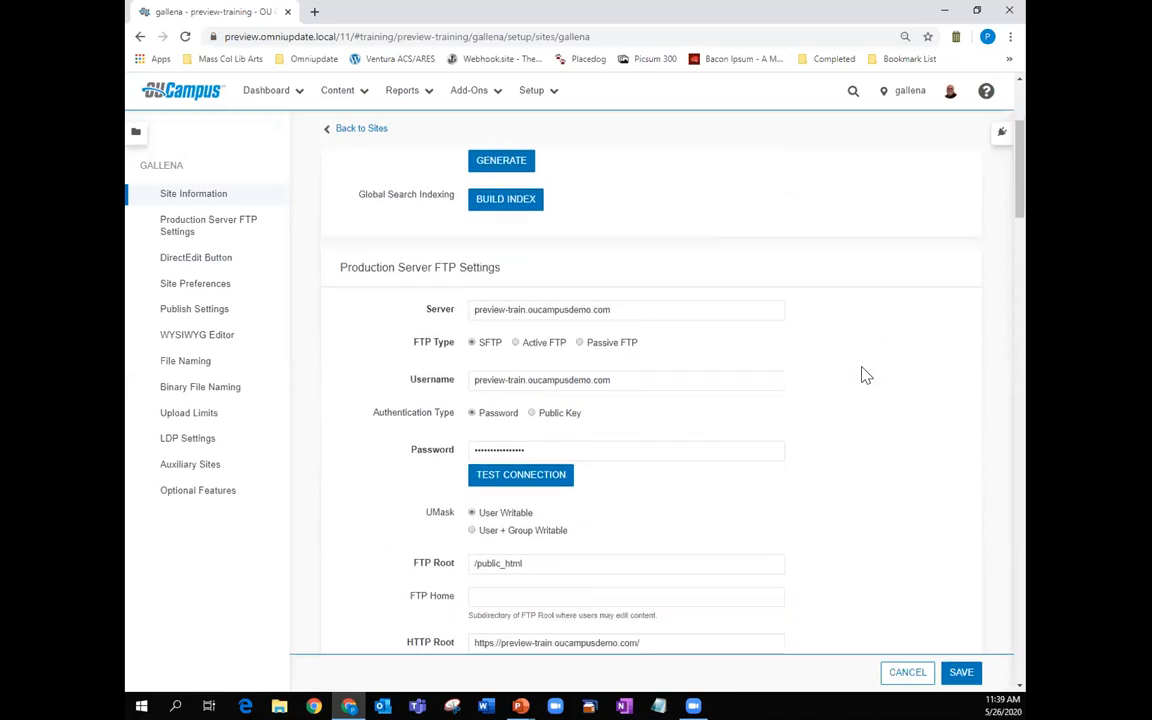
scroll(866, 375, down, 3)
scroll(666, 172, up, 4)
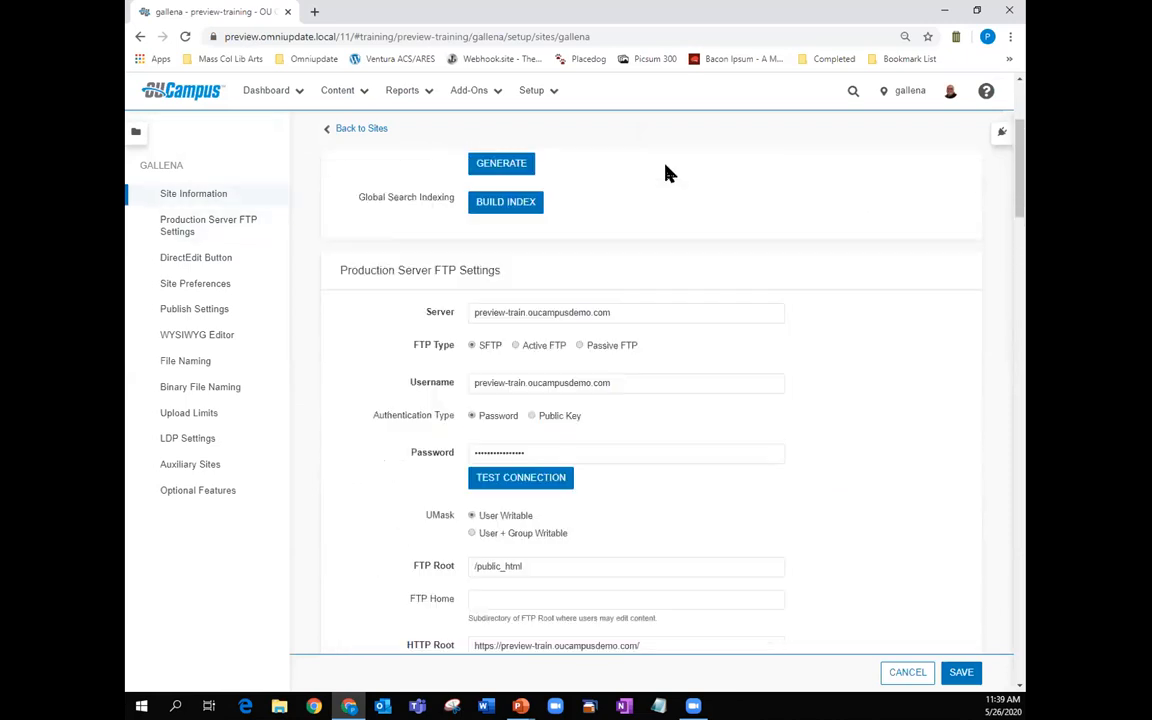
Step: Show the Setup options and move keyboard focus through the entries, including Groups, Toolbars, Gadgets and Google Analytics
click(541, 92)
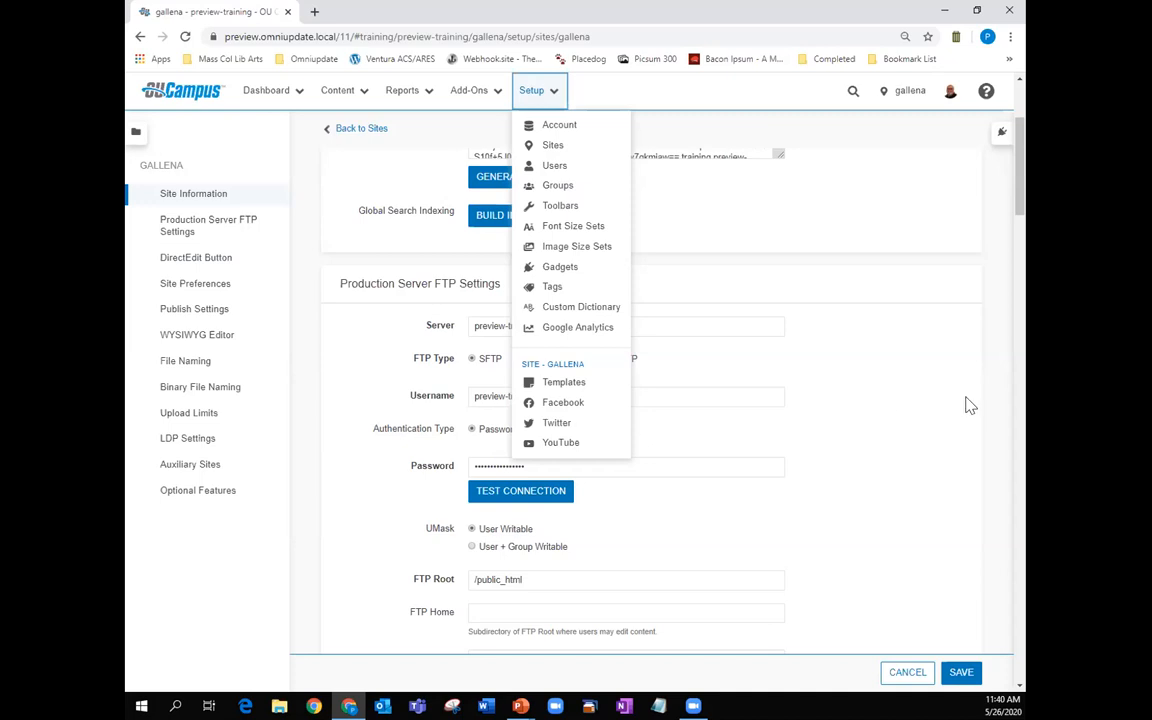
click(928, 386)
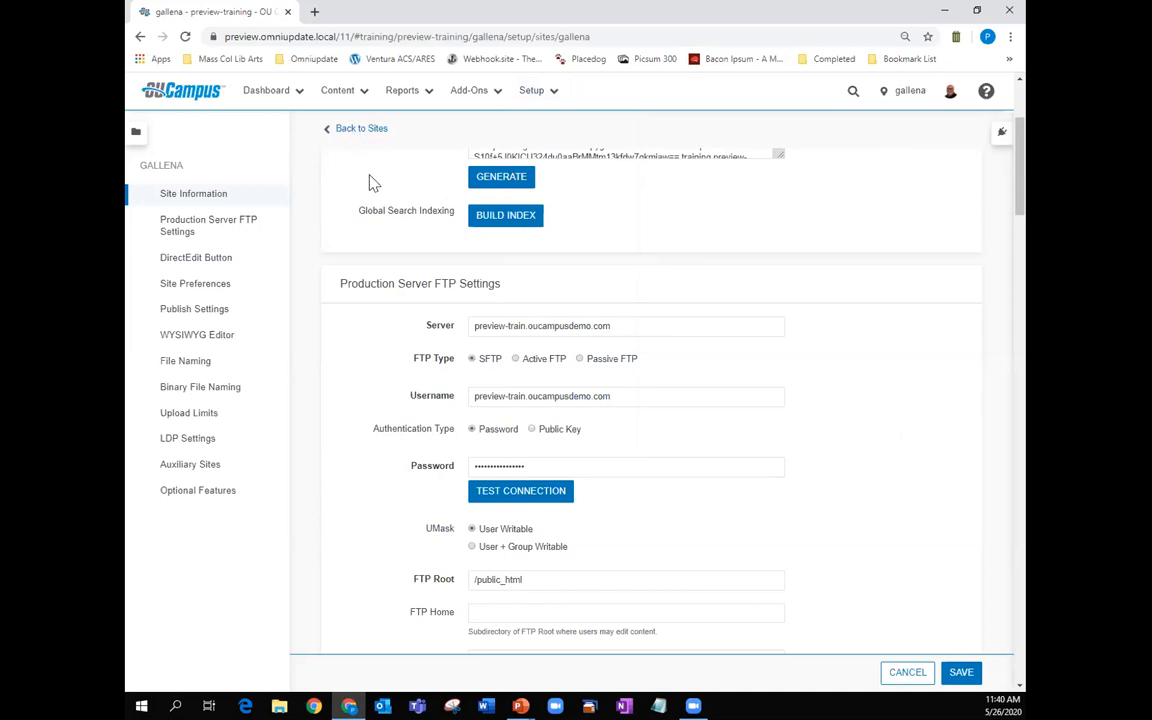
click(537, 98)
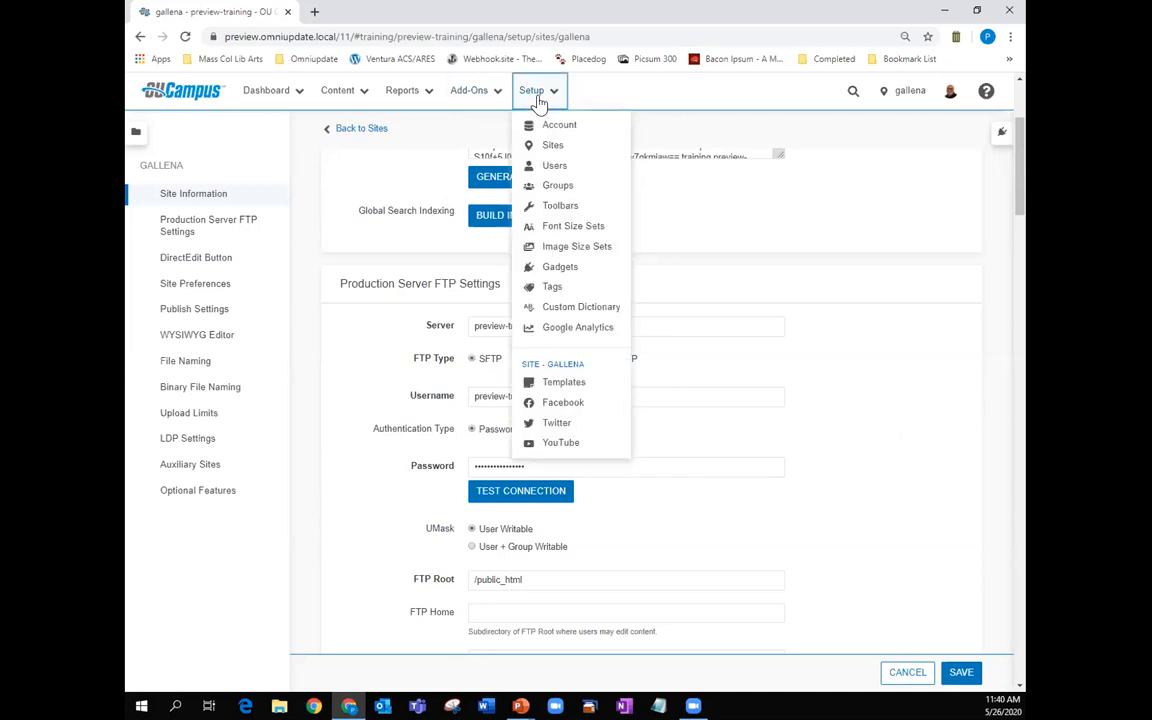
key(Tab)
key(Tab)
key(Tab)
key(Tab)
key(Tab)
key(Tab)
key(Tab)
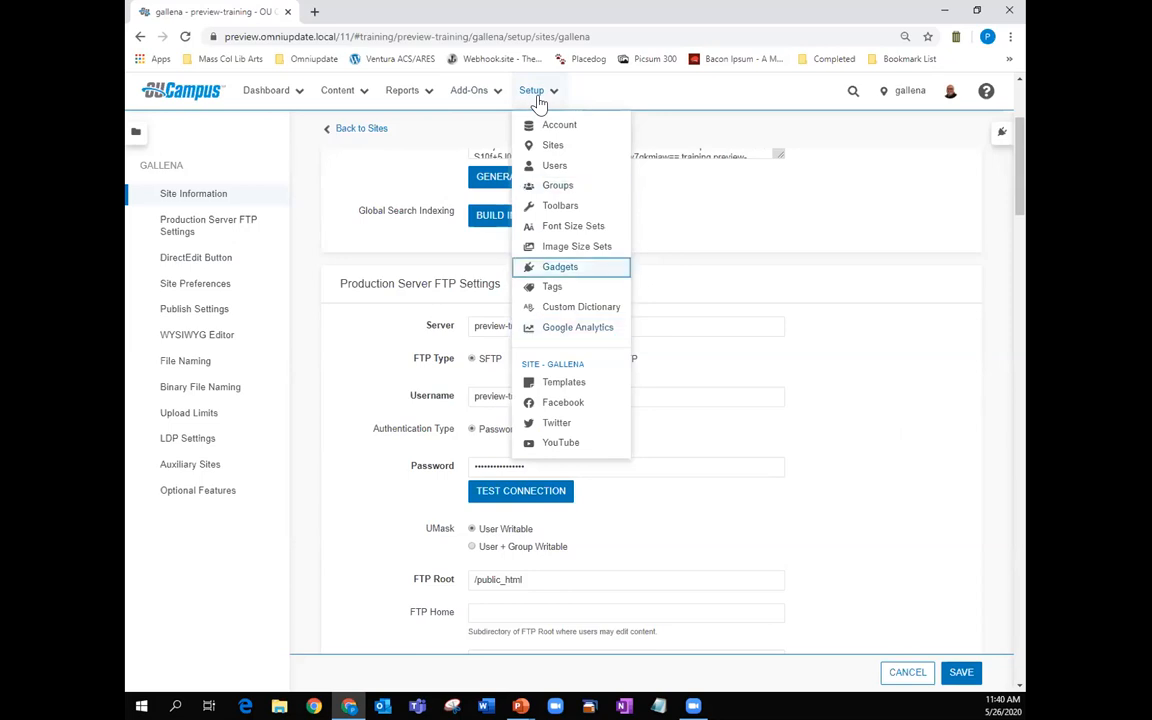
key(Tab)
key(Tab)
key(Tab)
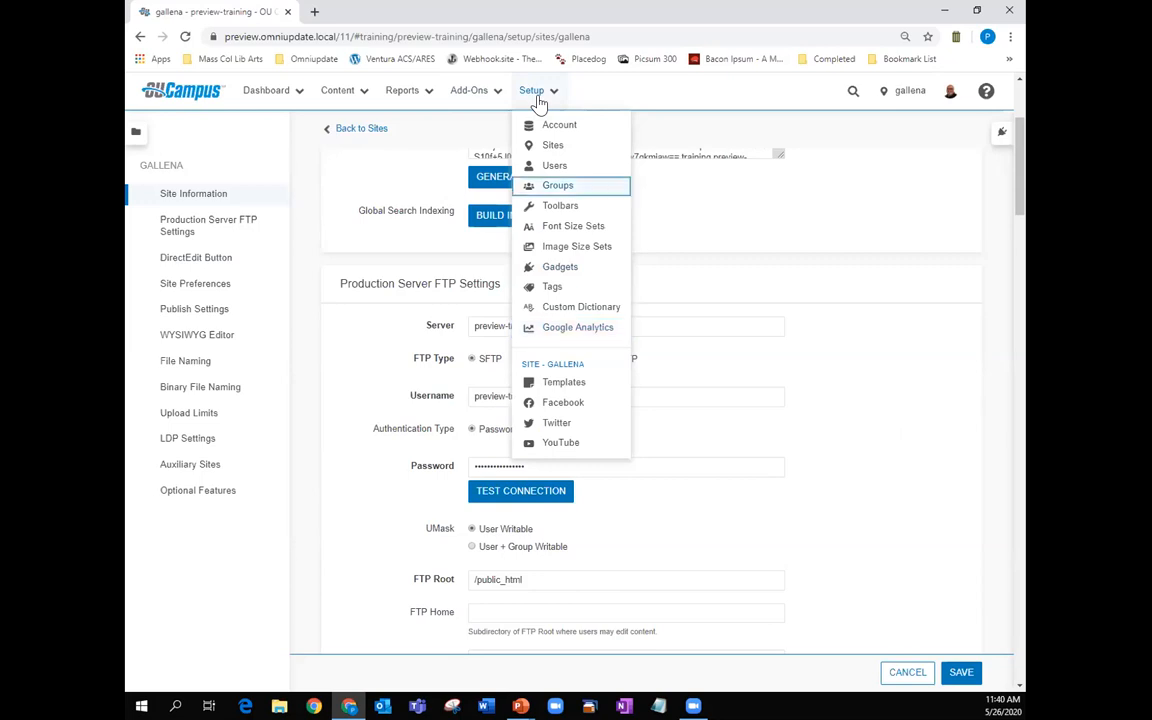
key(Tab)
key(Tab)
key(Tab)
key(Tab)
key(Tab)
key(Tab)
key(Tab)
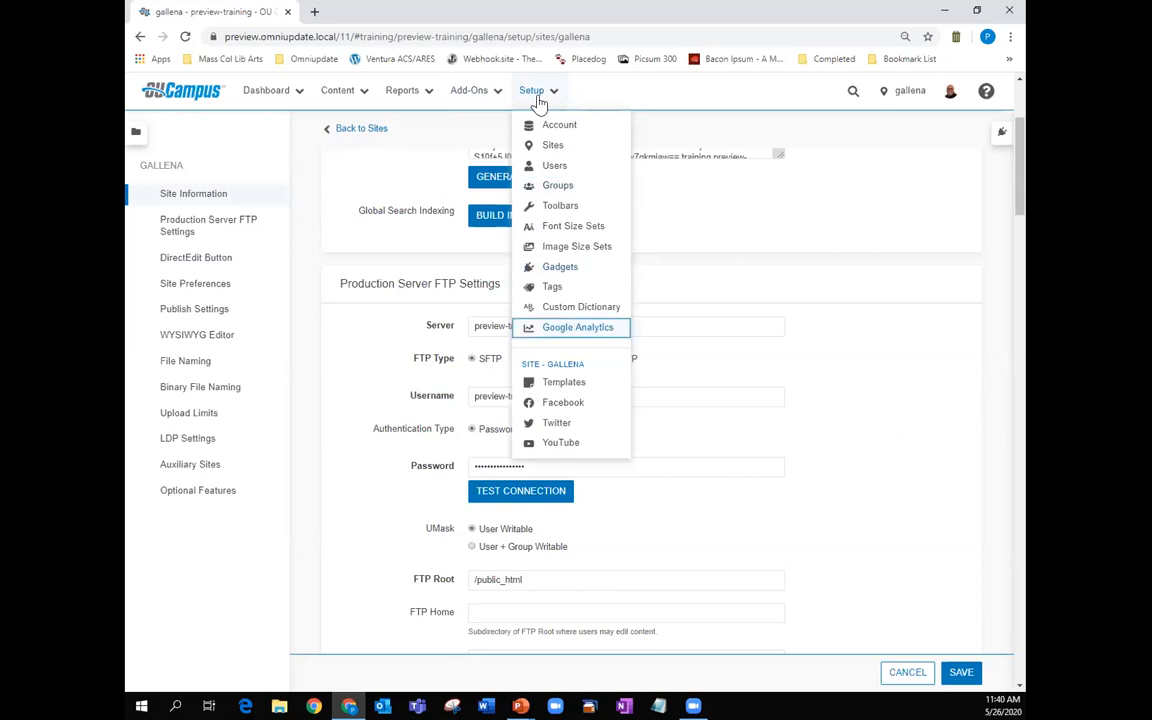
key(Tab)
key(Tab)
key(Tab)
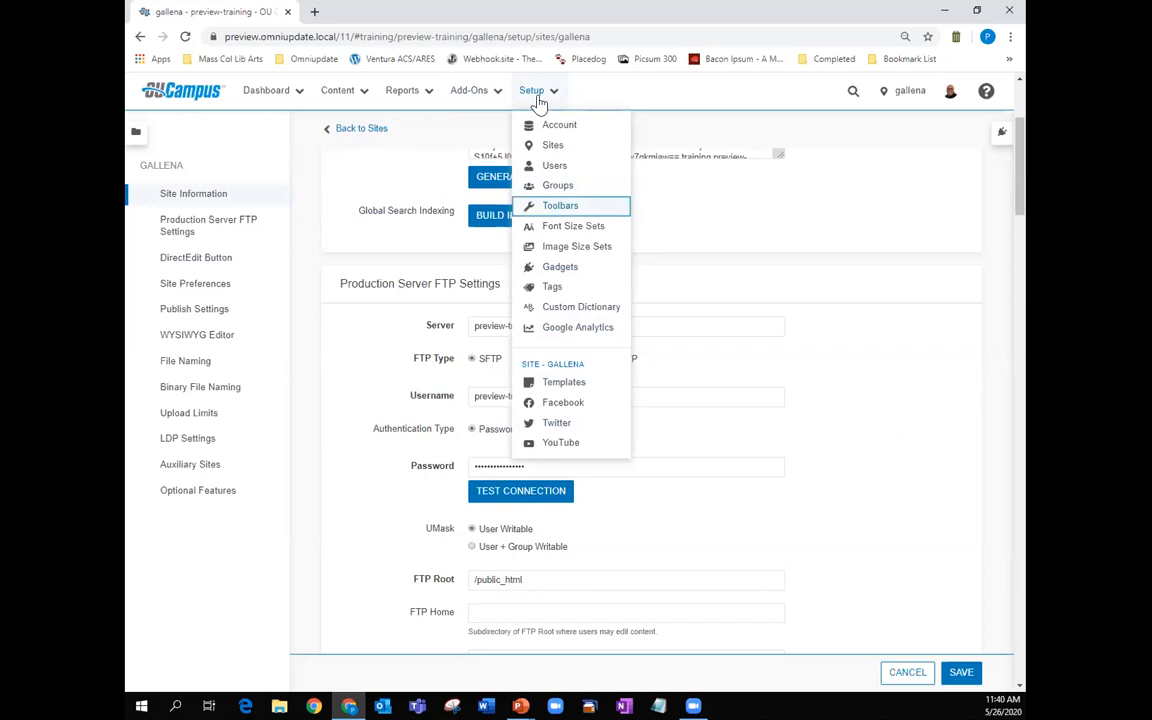
key(Tab)
key(Tab)
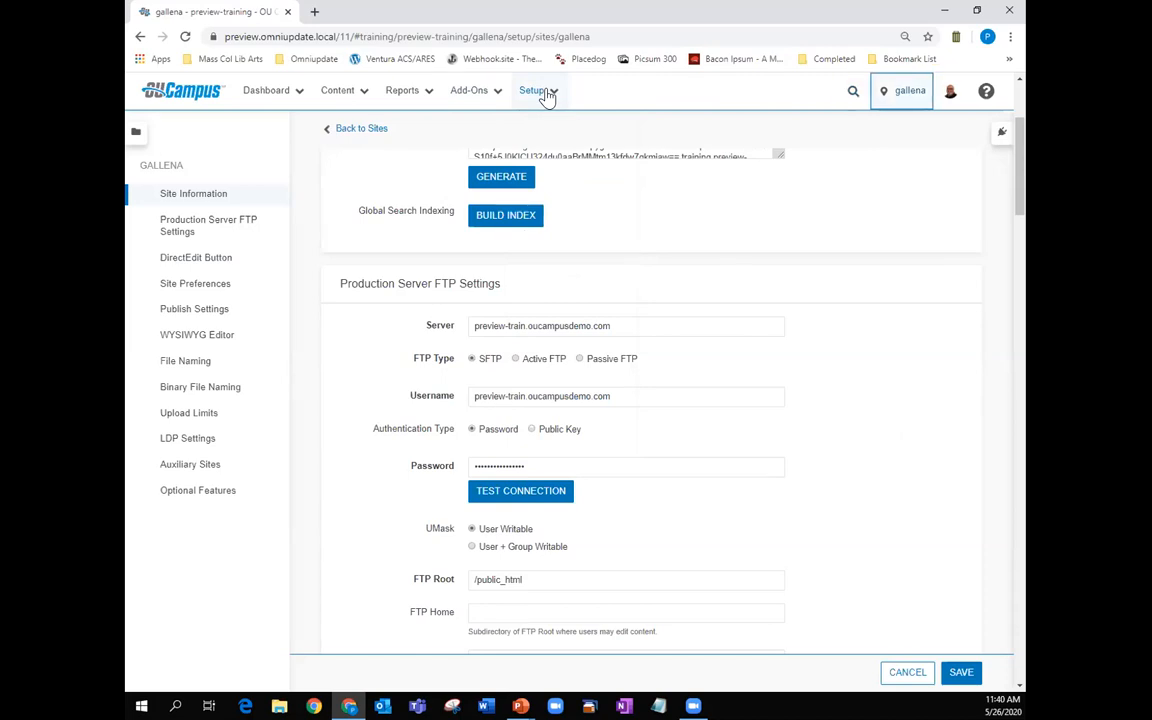
Step: Move keyboard focus back through the main navigation to the OU Campus logo, and forward to the global search
key(shift+Tab)
key(shift+Tab)
key(shift+Tab)
key(shift+Tab)
key(shift+Tab)
key(shift+Tab)
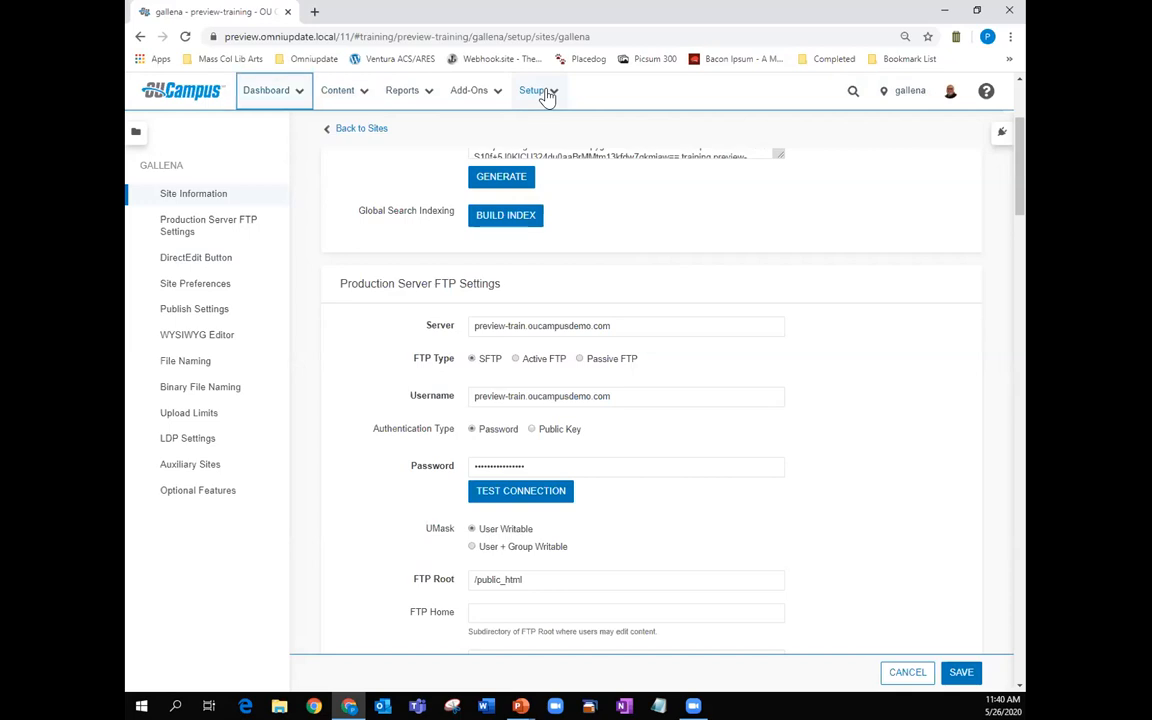
key(shift+Tab)
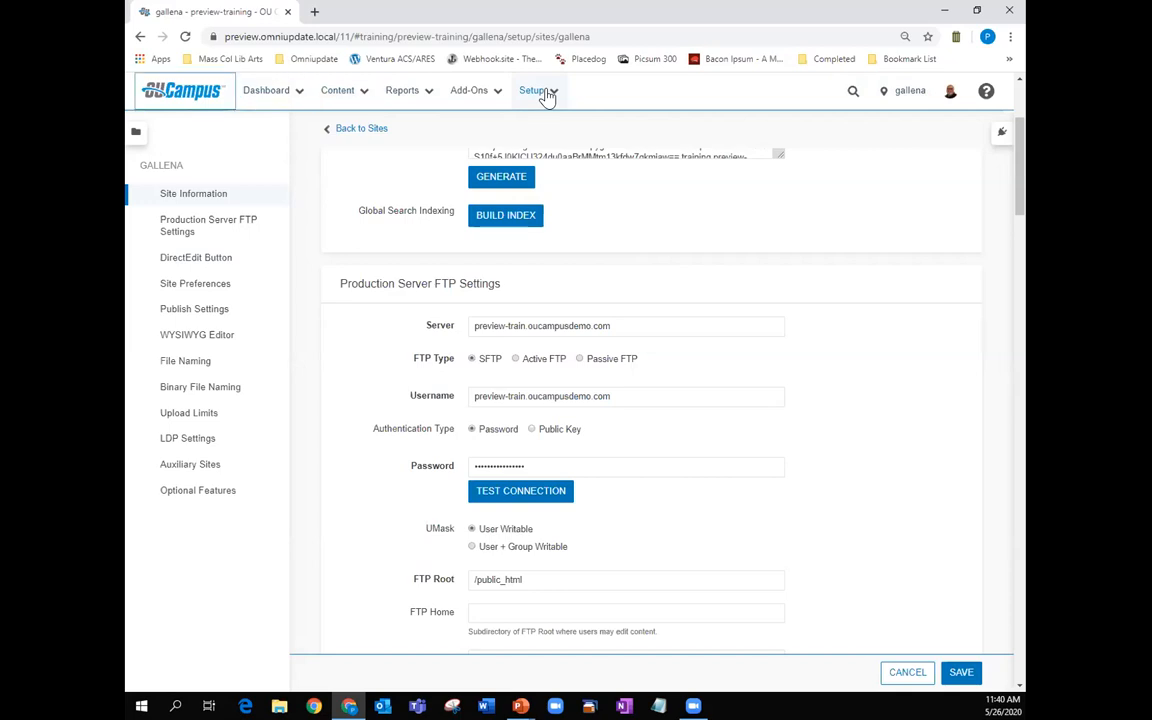
key(Tab)
key(Tab)
key(Tab)
key(Tab)
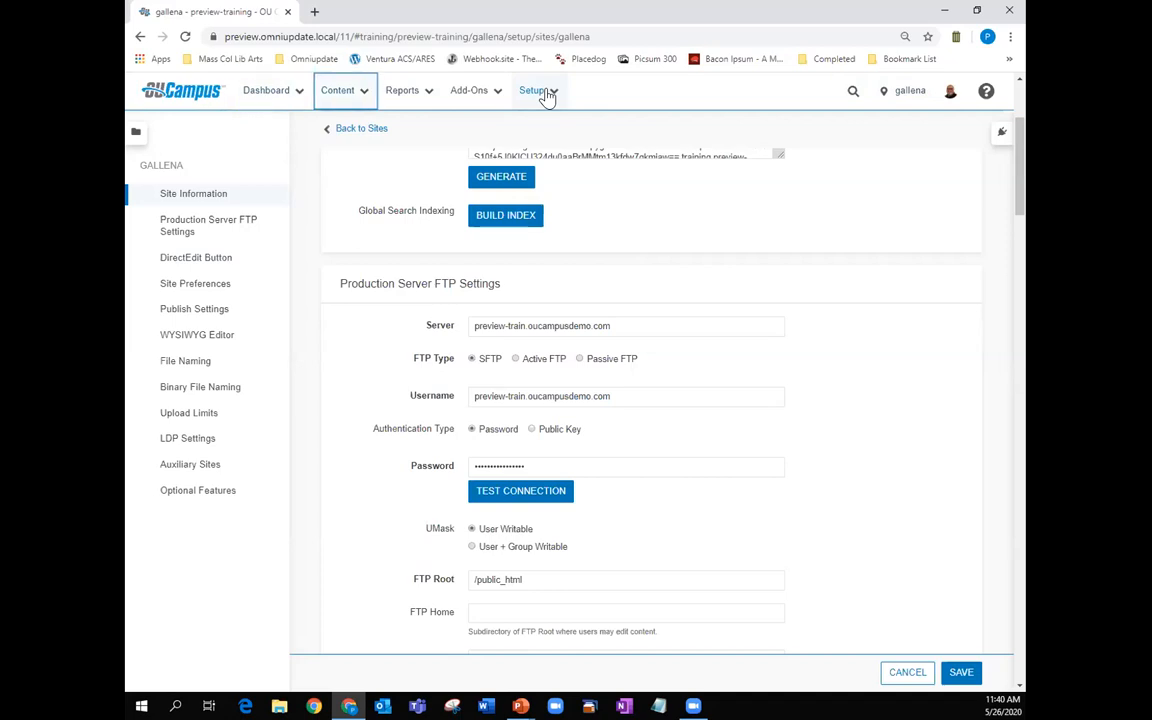
key(Tab)
key(Tab)
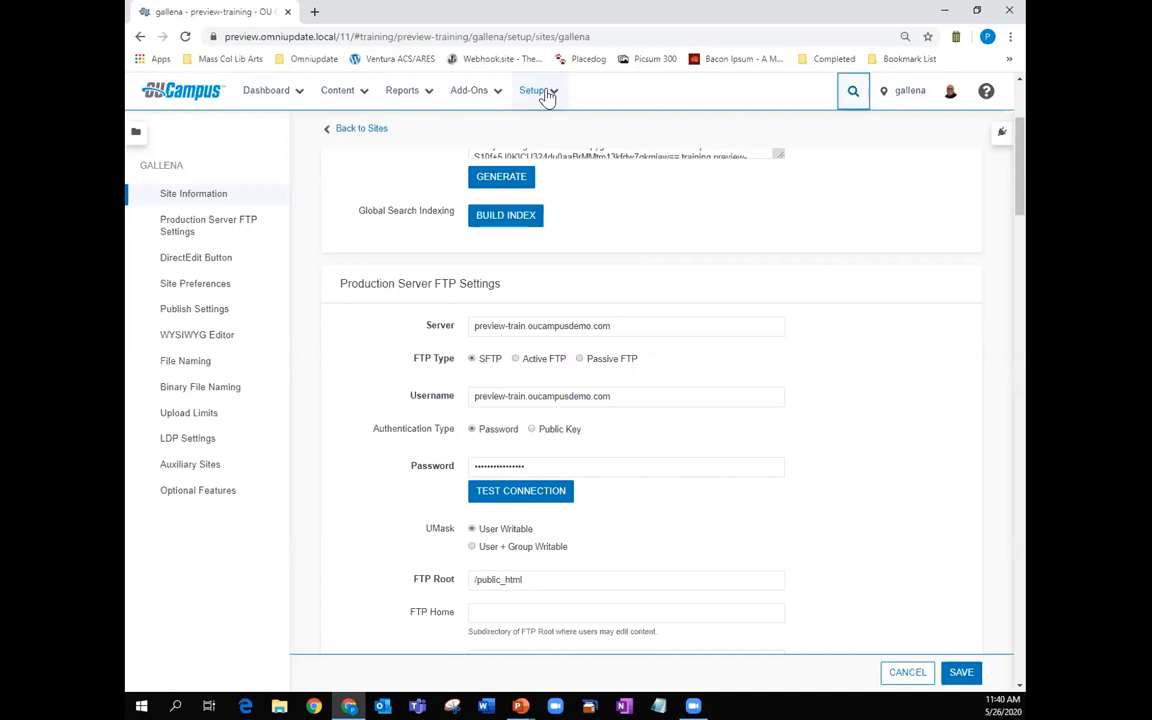
Step: Open the site's Pages listing and sort it by name in descending order
click(366, 93)
click(357, 126)
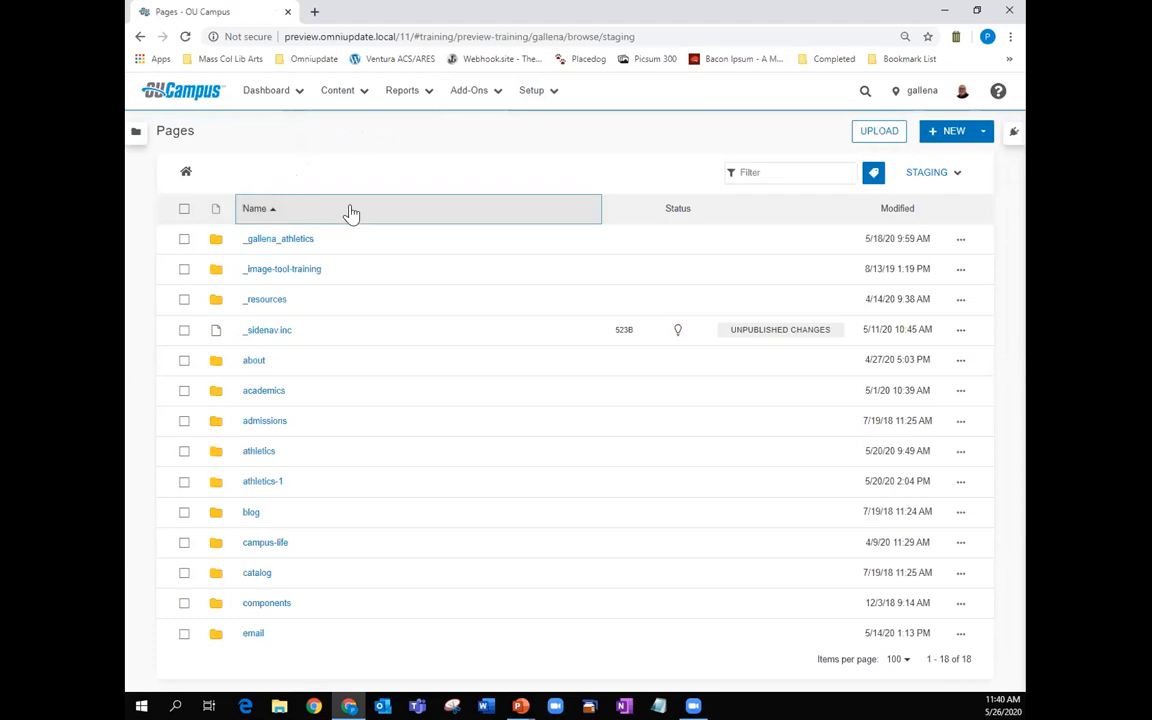
click(351, 213)
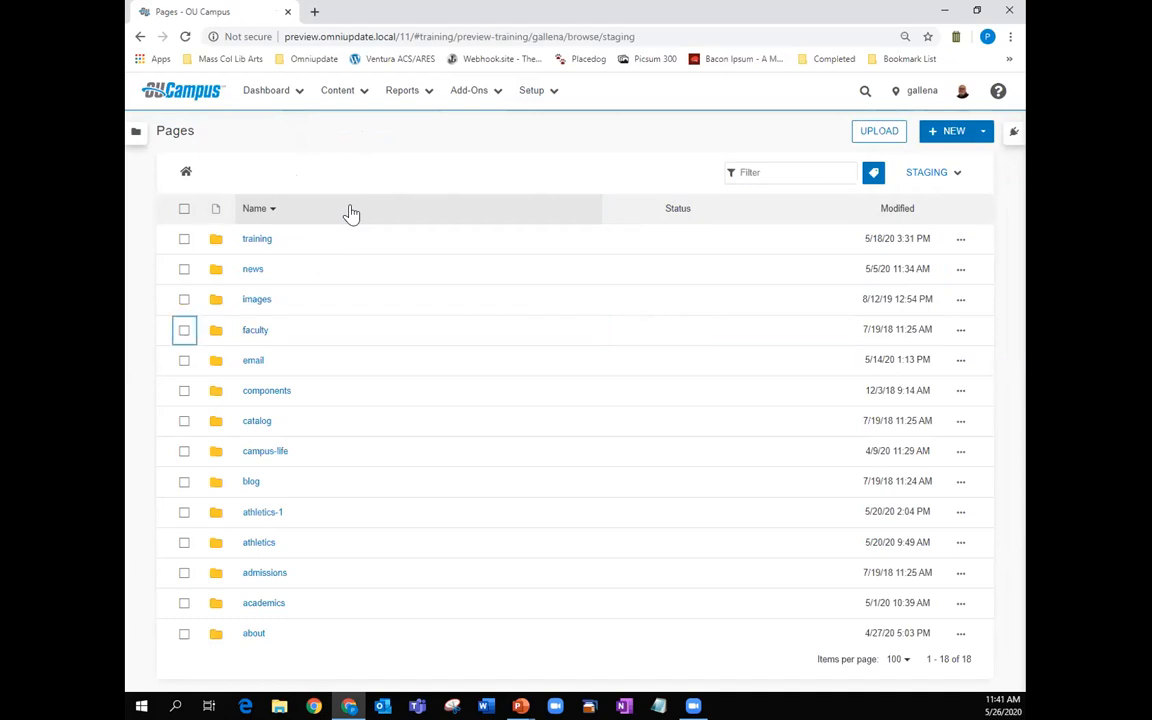
Step: Select the images and news folders with keyboard focus on their checkboxes, and clear both selections
key(space)
key(space)
key(Up)
key(space)
key(space)
key(space)
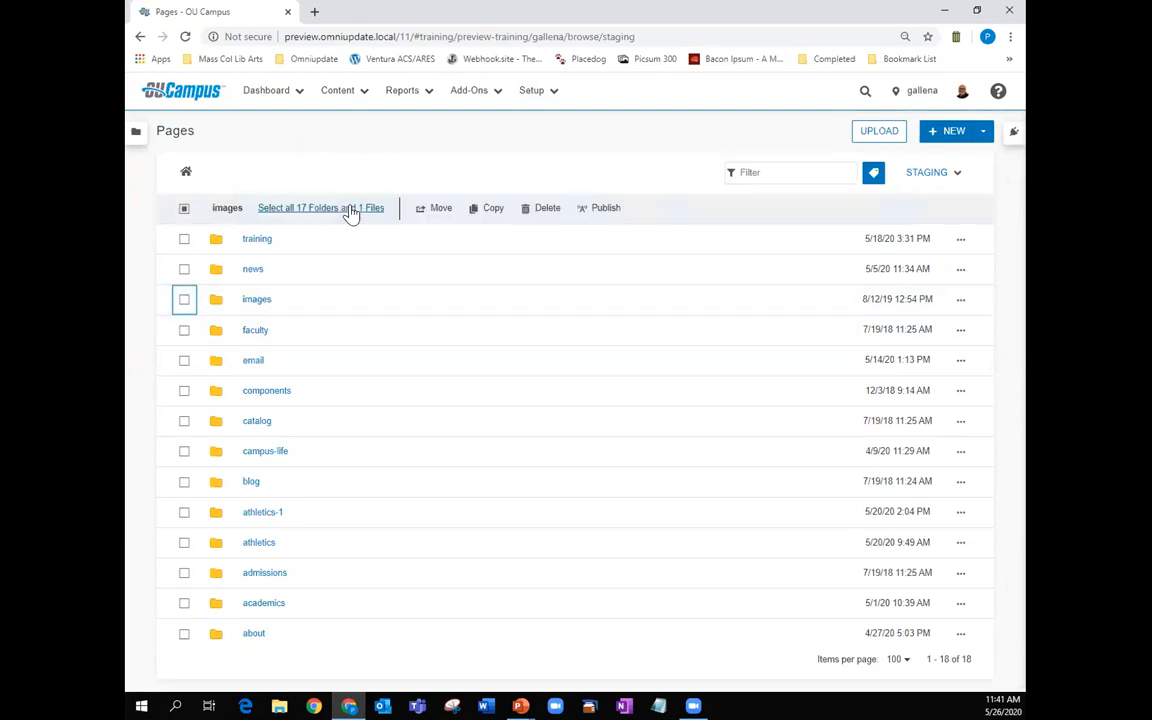
key(Up)
key(space)
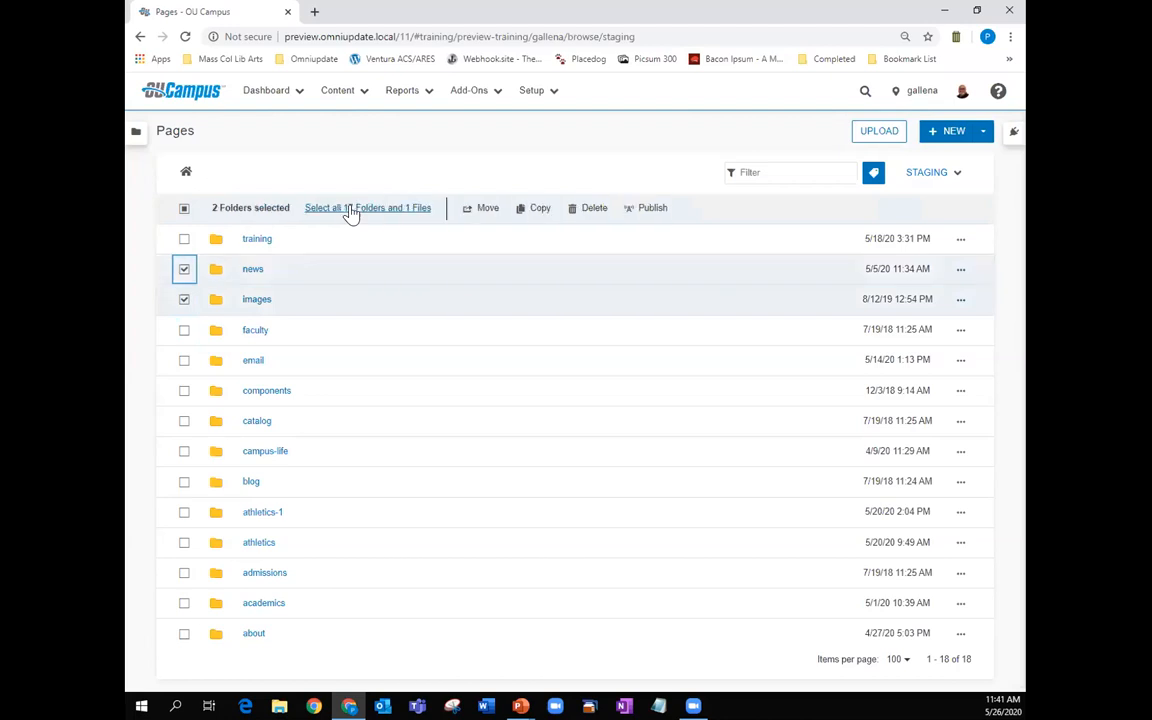
key(Down)
key(space)
key(Up)
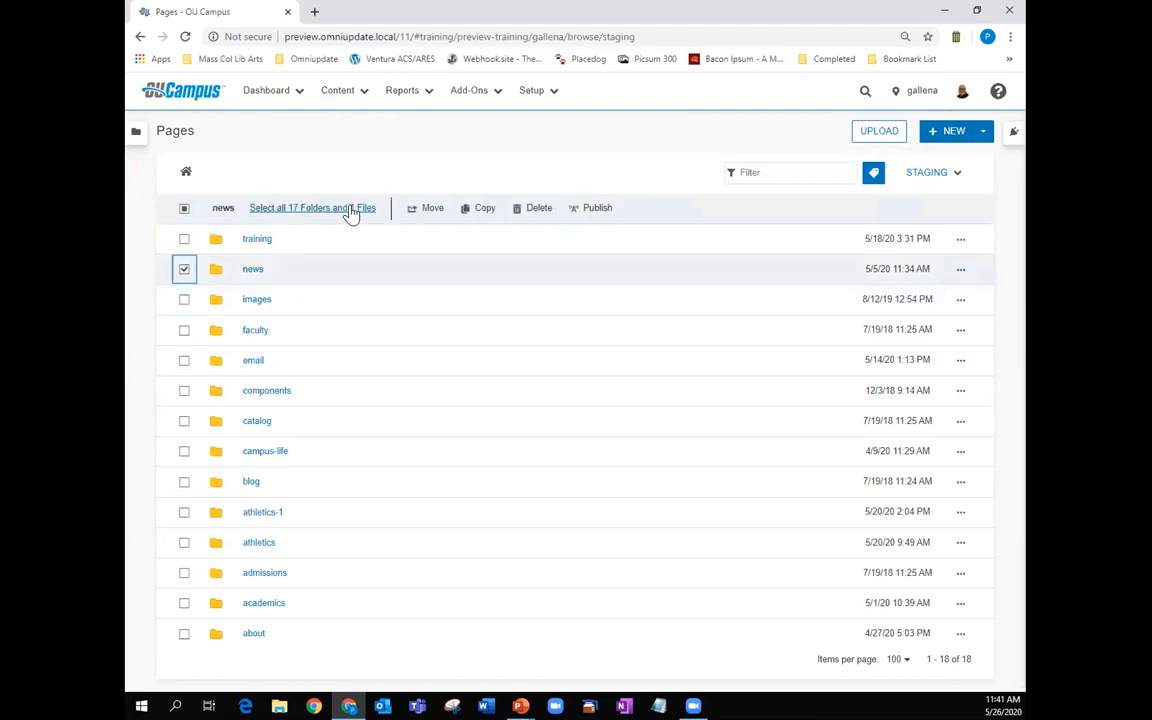
key(space)
Step: Move the keyboard focus to the news folder's name and open the folder
key(Right)
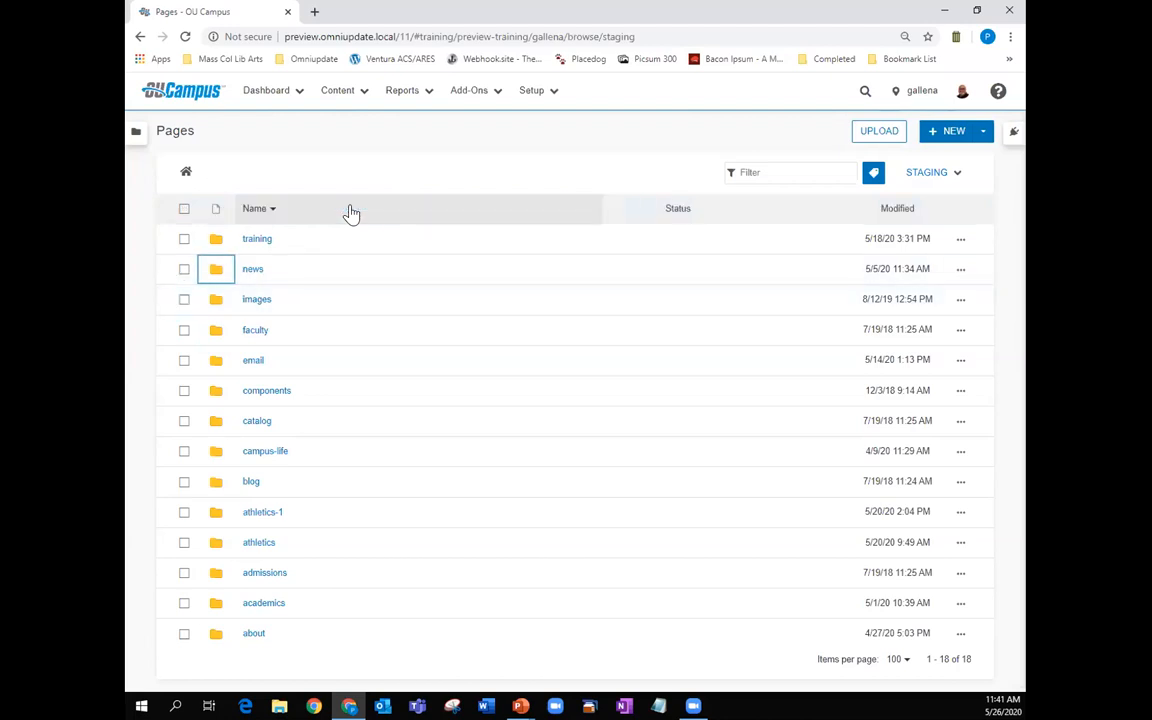
key(Right)
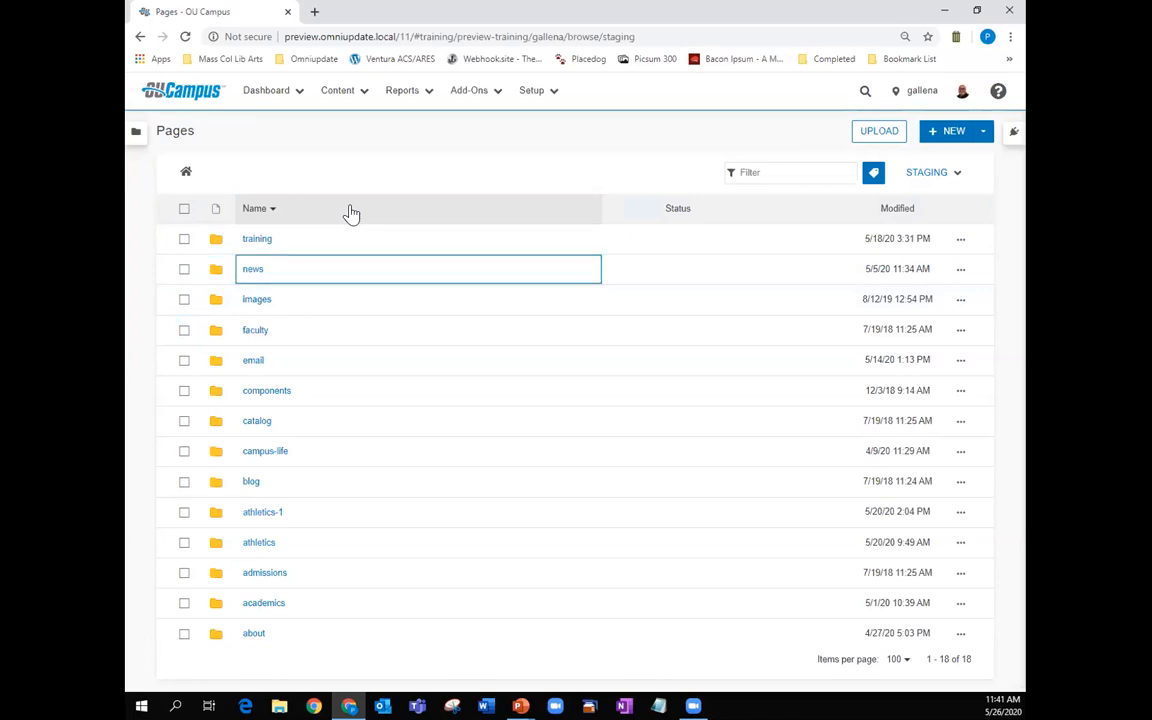
key(Return)
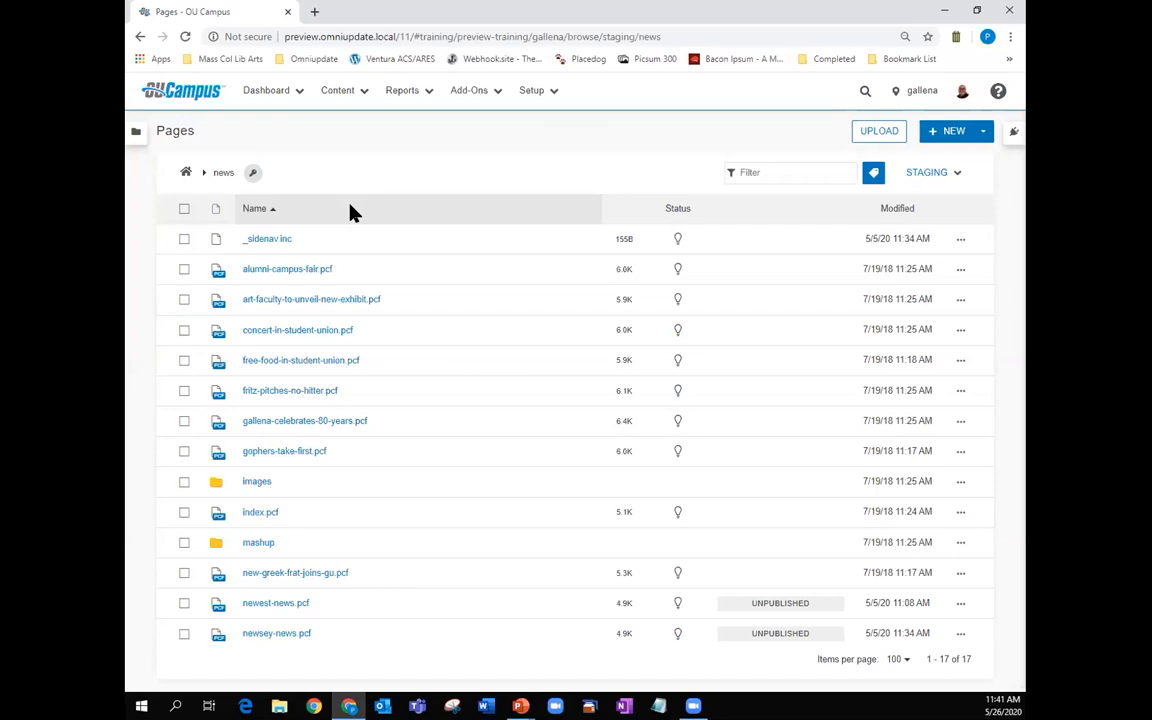
Step: Move keyboard focus through the news folder's page controls and down its file list to gophers-take-first.pcf
key(Tab)
key(Tab)
key(Tab)
key(Tab)
key(Tab)
key(Tab)
key(Tab)
key(Tab)
key(Tab)
key(Tab)
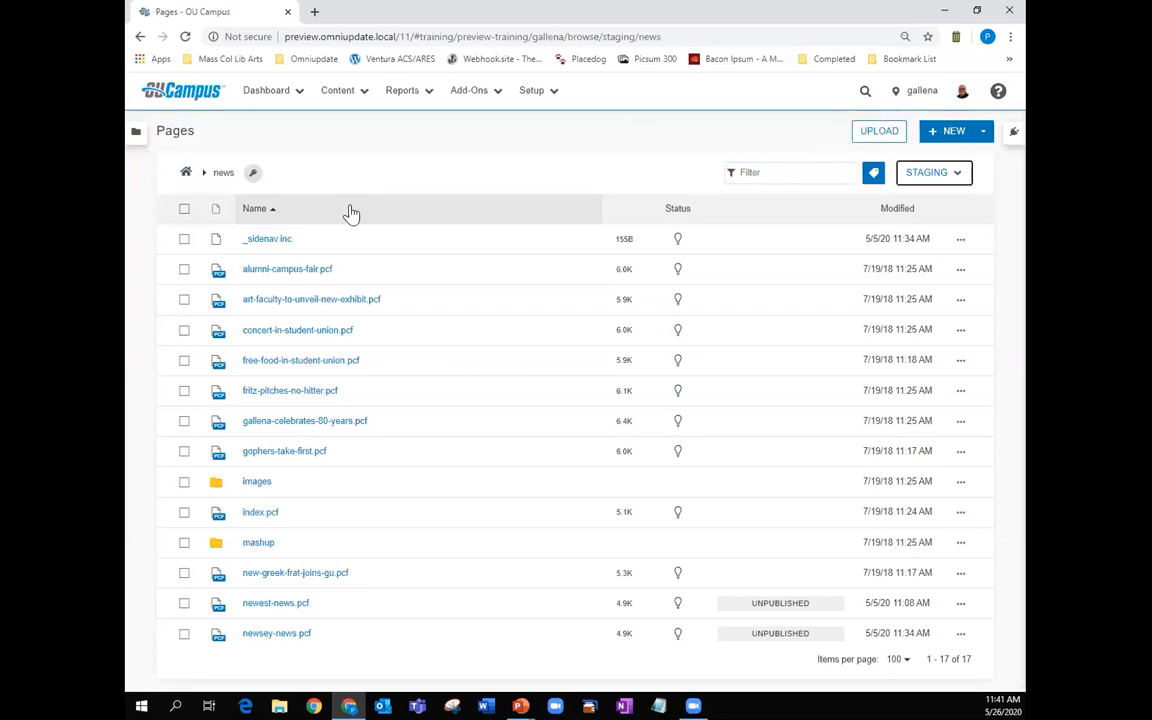
key(Tab)
key(Tab)
key(Tab)
key(Tab)
key(Tab)
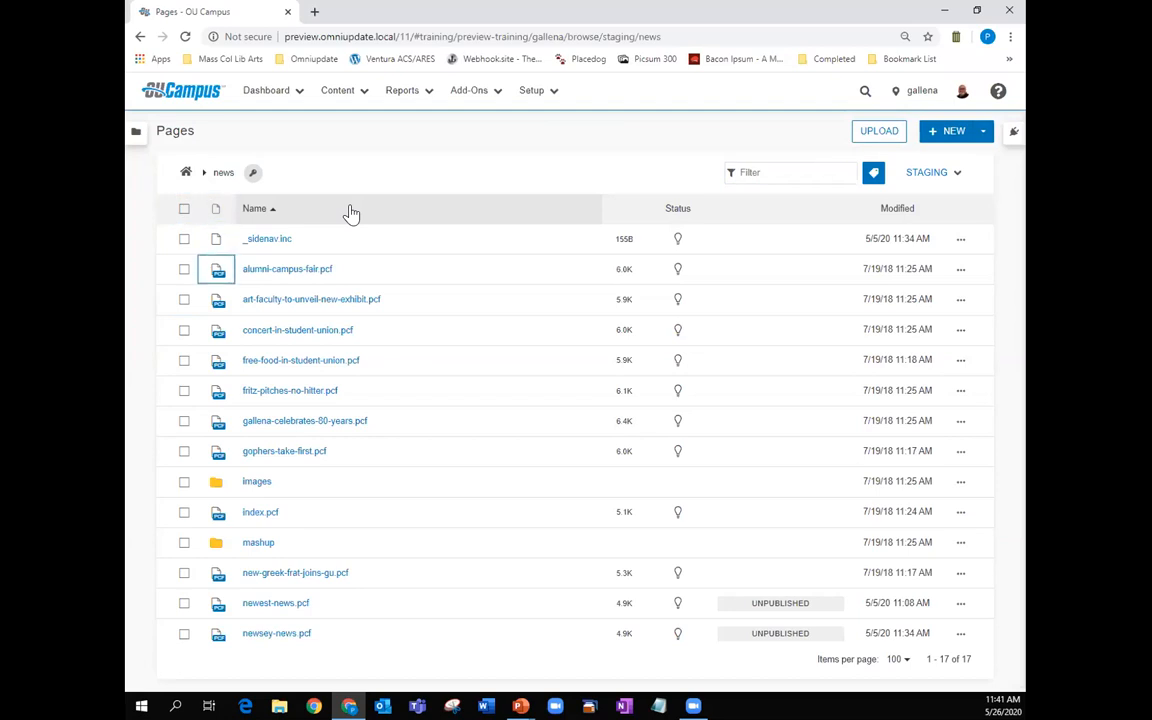
key(Tab)
key(Tab)
key(Tab)
key(Tab)
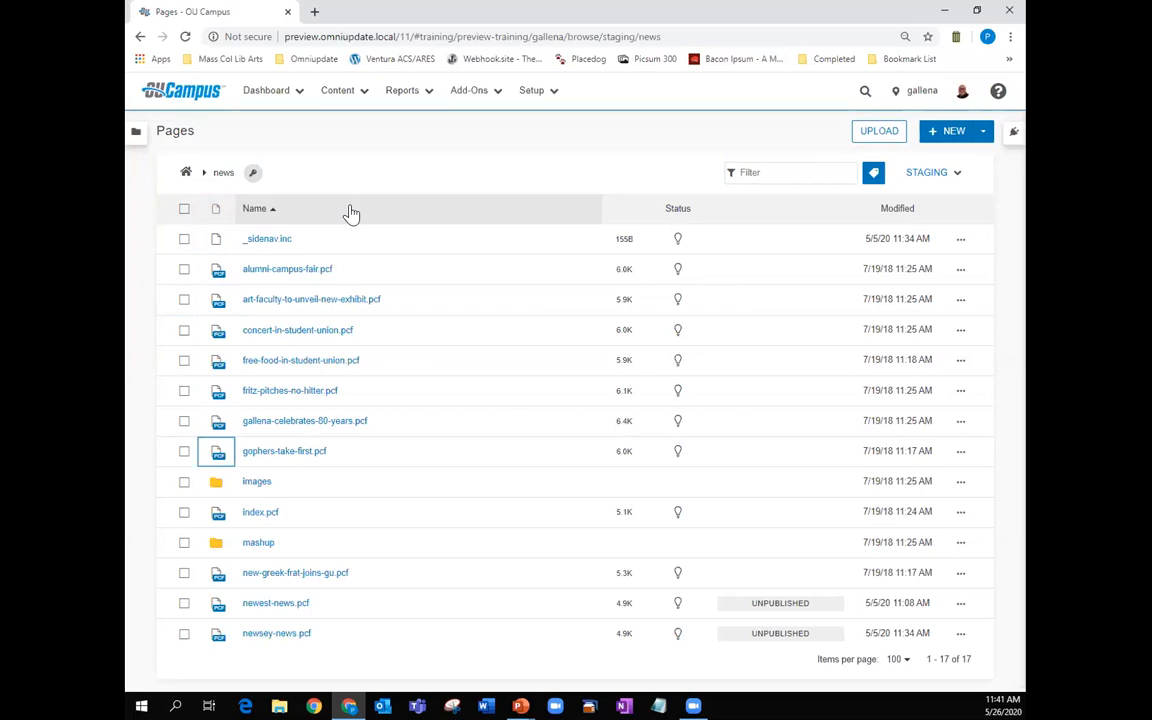
Step: Return to the site's root Pages listing and select the faculty folder using keyboard focus
key(alt+Left)
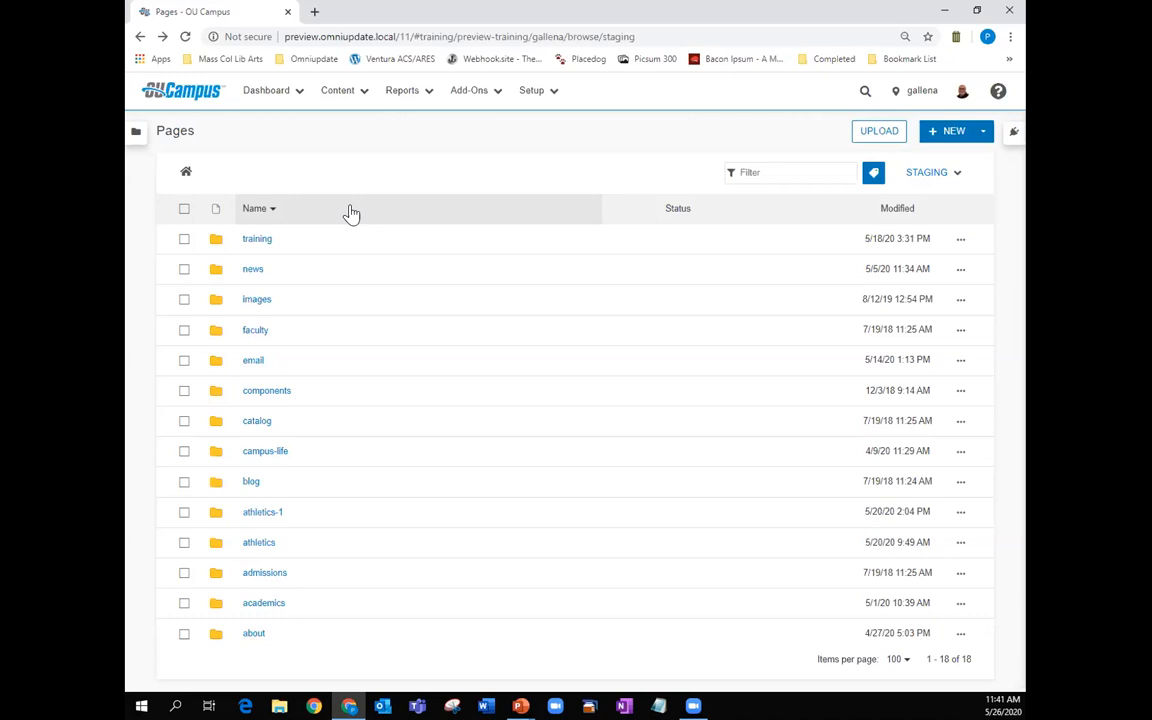
key(Tab)
key(Tab)
key(Tab)
key(Tab)
key(Tab)
key(Tab)
key(Tab)
key(Tab)
key(Tab)
key(Tab)
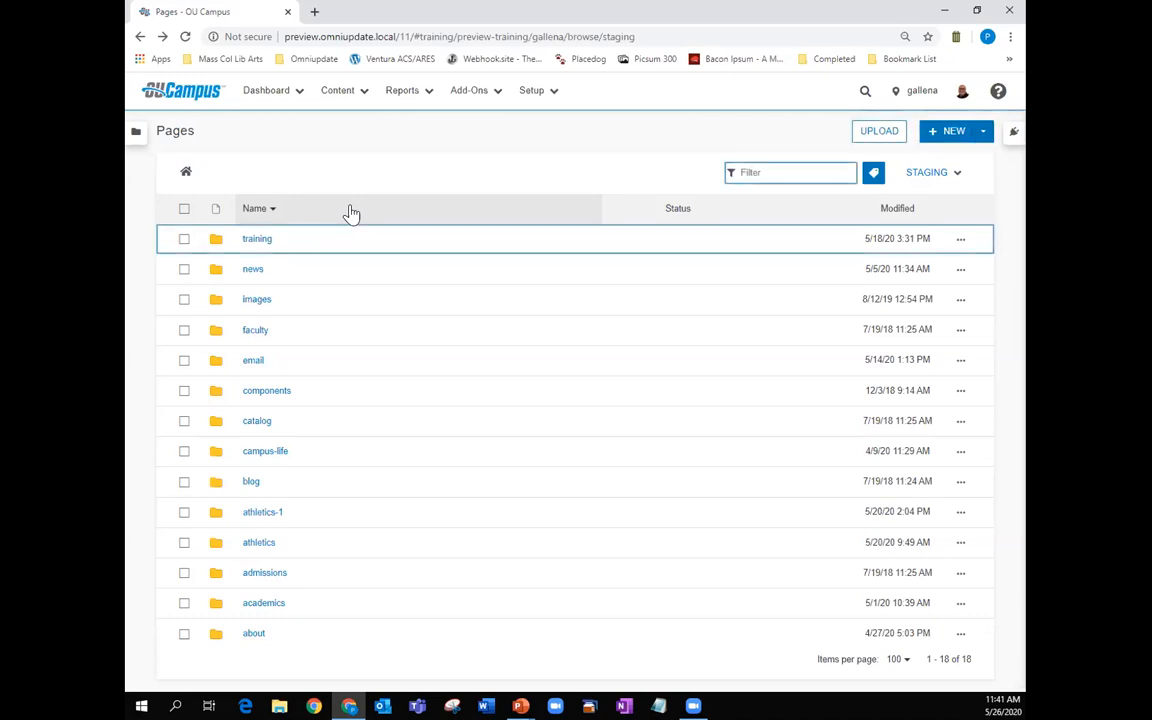
key(Tab)
key(space)
Step: Move keyboard focus over the folder rows and back through the faculty selection's bulk actions from Publish to Move
key(Tab)
key(Up)
key(Up)
key(Up)
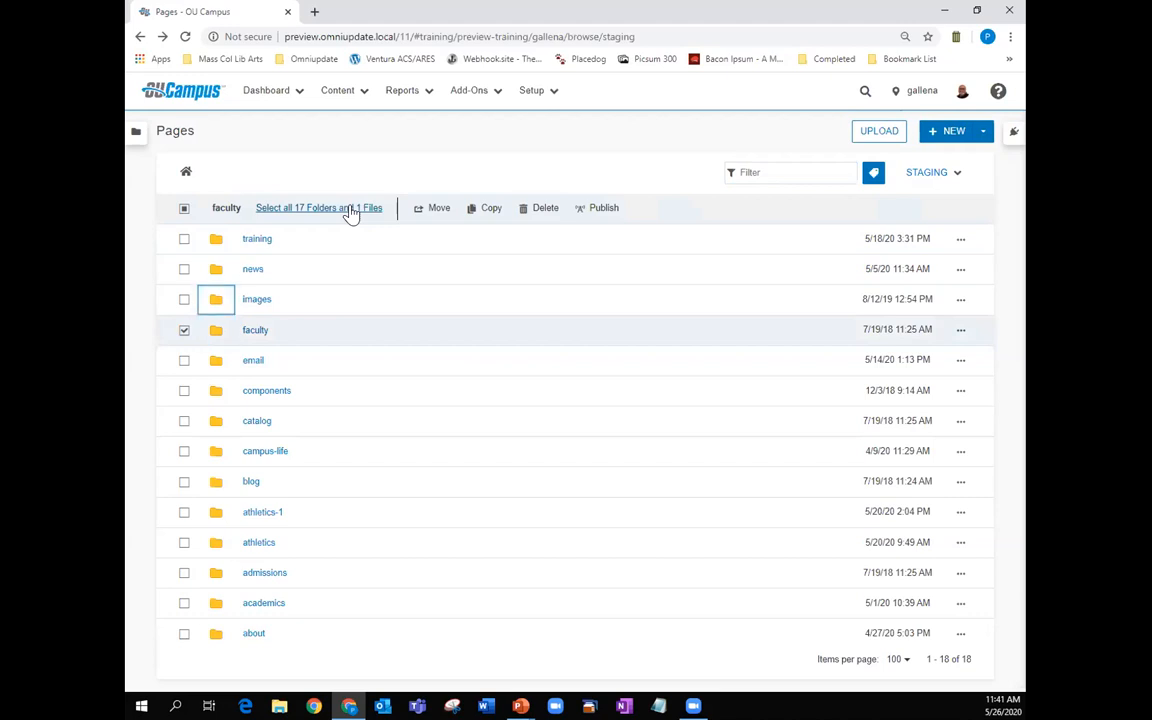
key(shift+Tab)
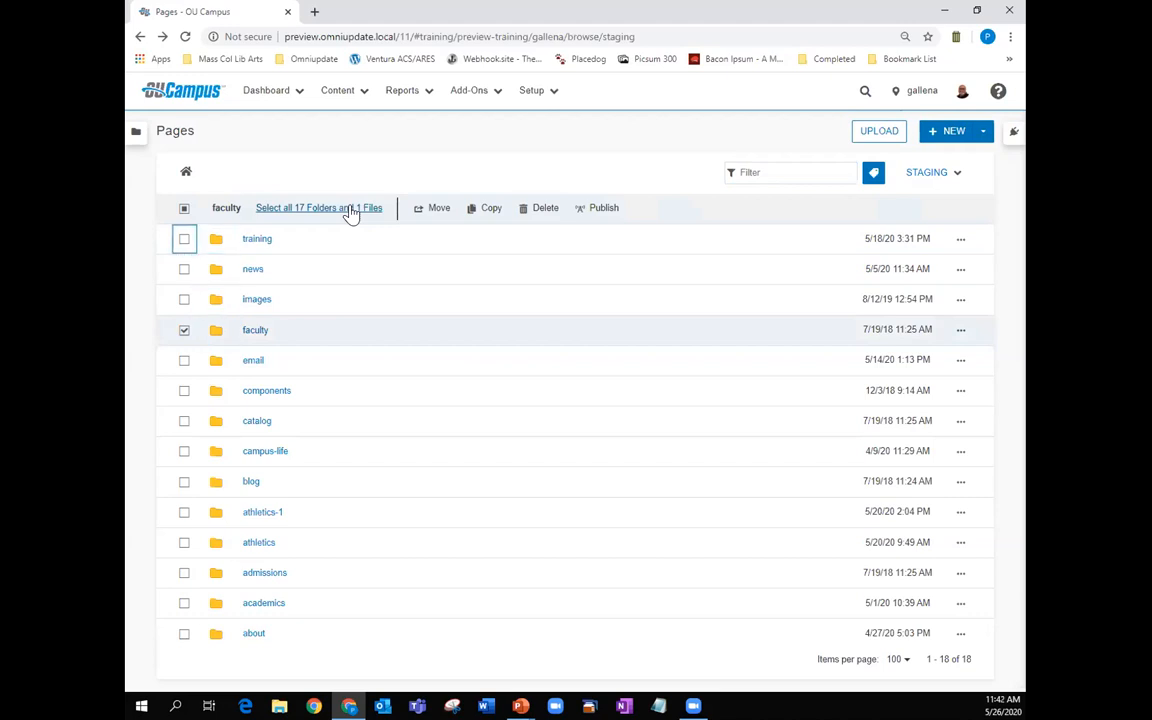
key(Tab)
key(Tab)
key(shift+Tab)
key(shift+Tab)
key(shift+Tab)
key(shift+Tab)
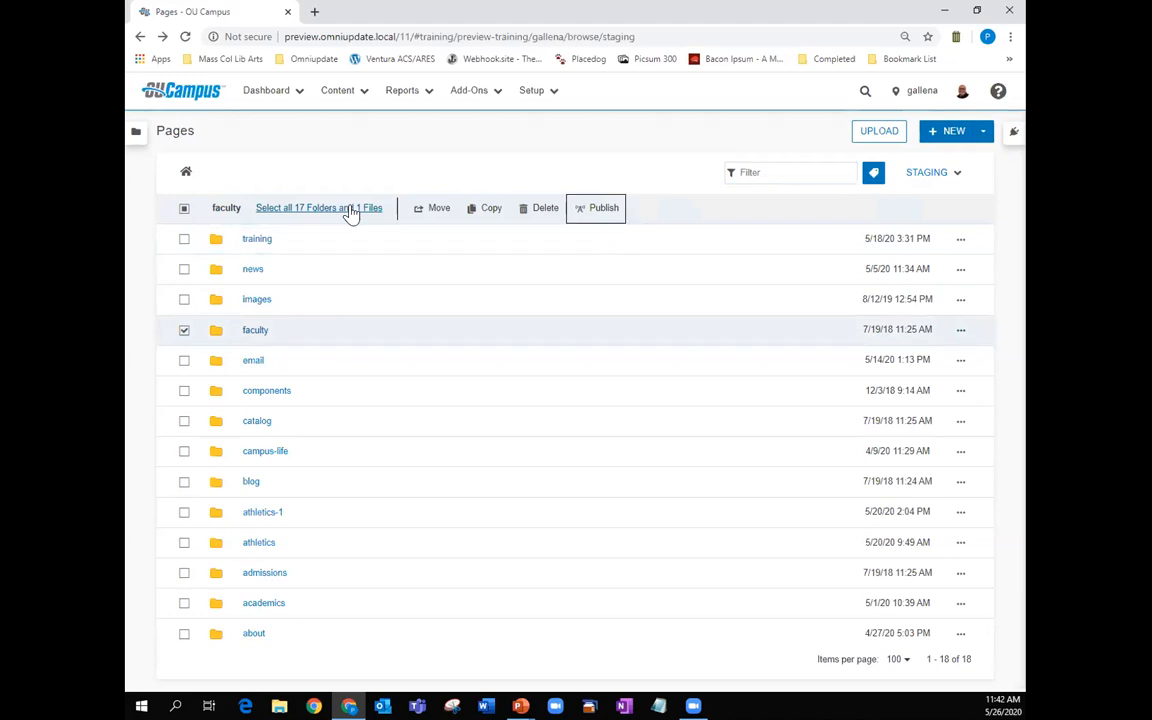
key(shift+Tab)
key(shift+Tab)
key(shift+Tab)
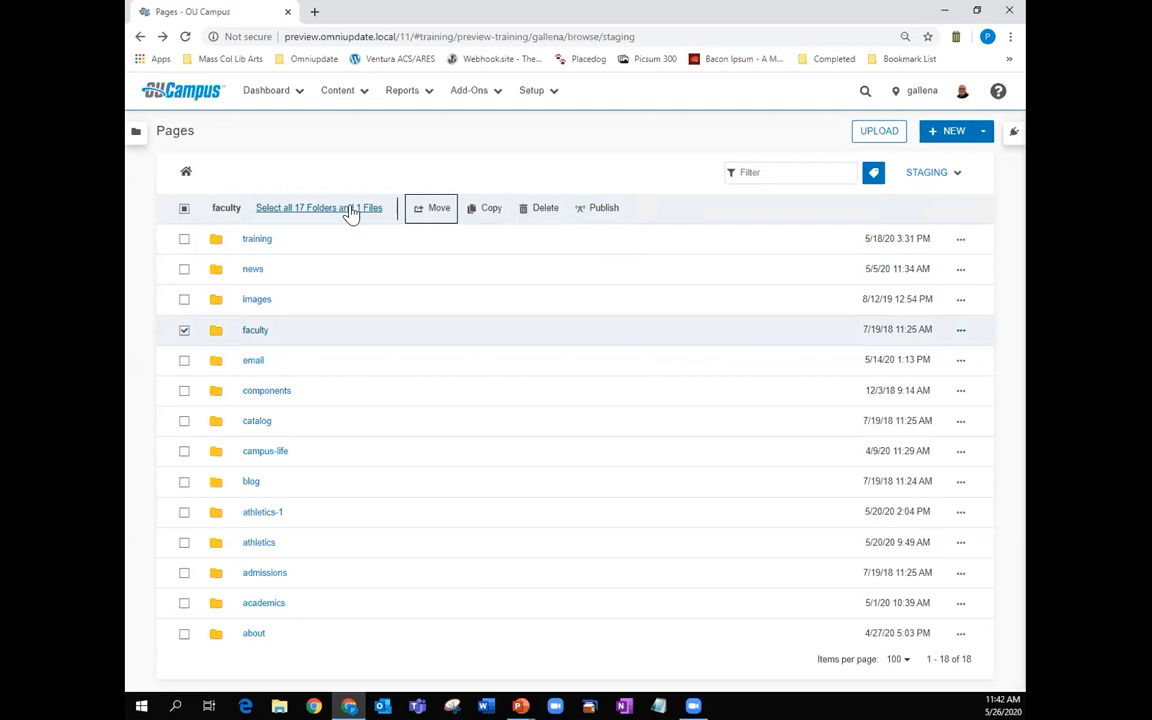
Step: Move keyboard focus to the news folder's row and show its Edit, Publish and File actions
key(Tab)
key(Tab)
key(Tab)
key(Tab)
key(Tab)
key(Tab)
key(Tab)
key(Tab)
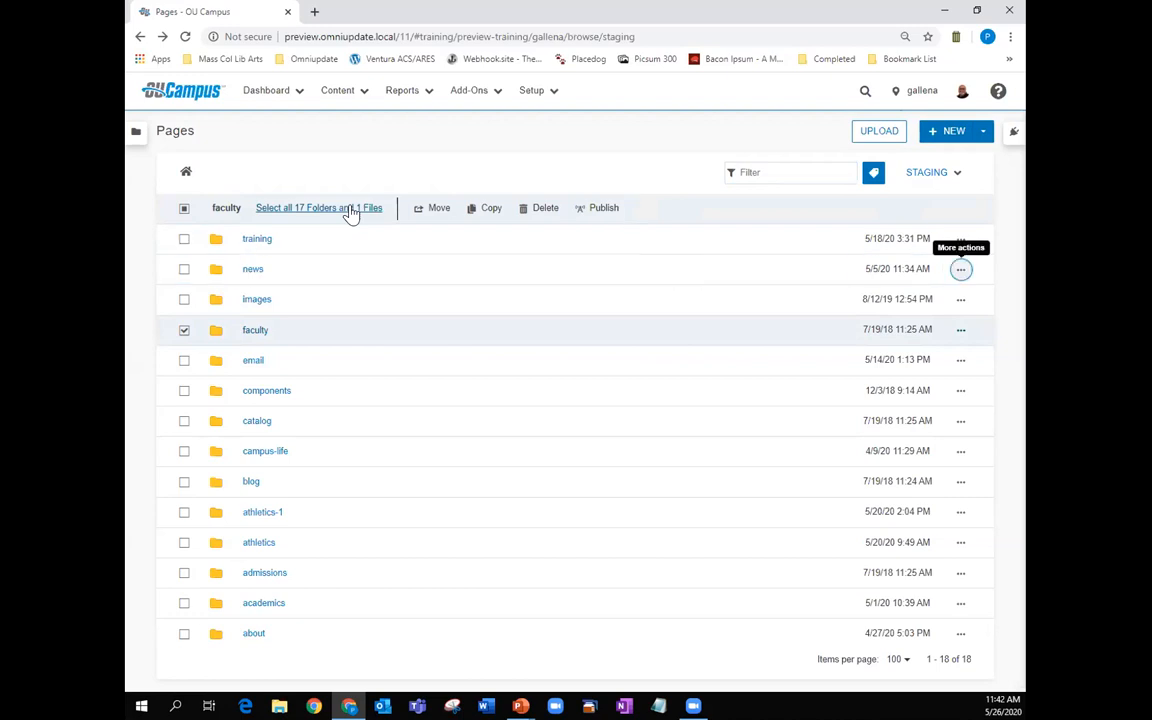
key(Return)
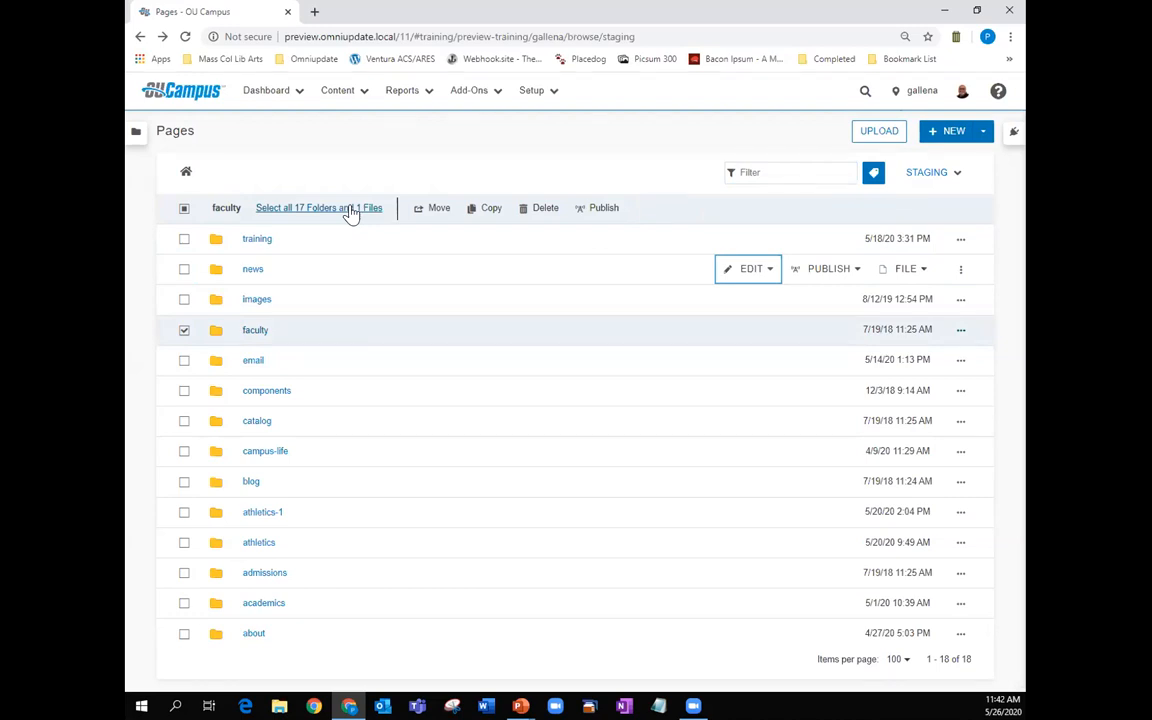
Step: Move keyboard focus past the news folder's Edit, Publish and File actions and close that row's actions
key(Tab)
key(Tab)
key(Tab)
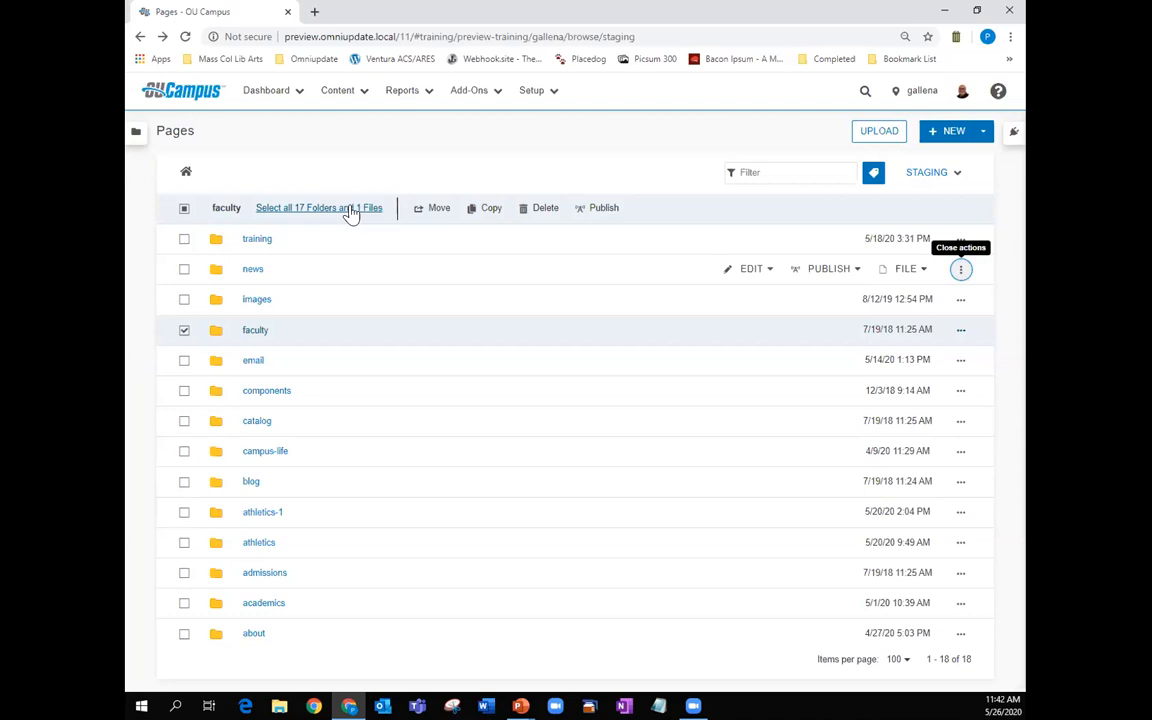
key(Return)
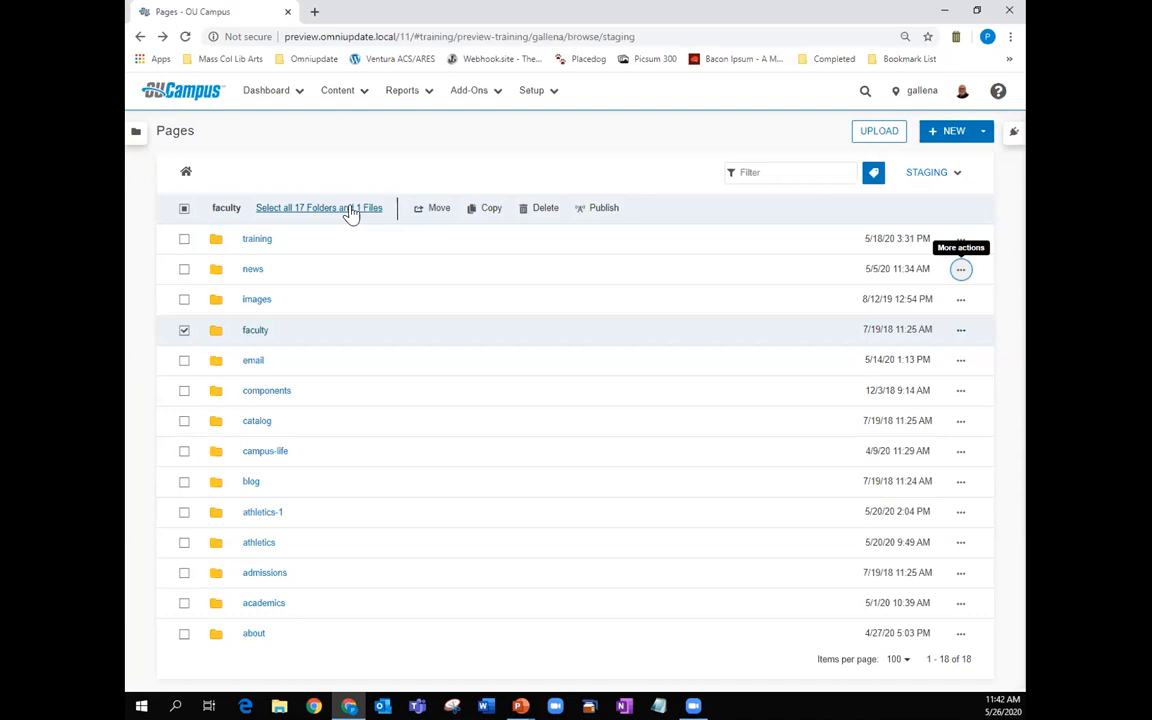
Step: Move keyboard focus from the news row's actions to the faculty folder's name and open the folder
key(shift+Tab)
key(shift+Tab)
key(shift+Tab)
key(shift+Tab)
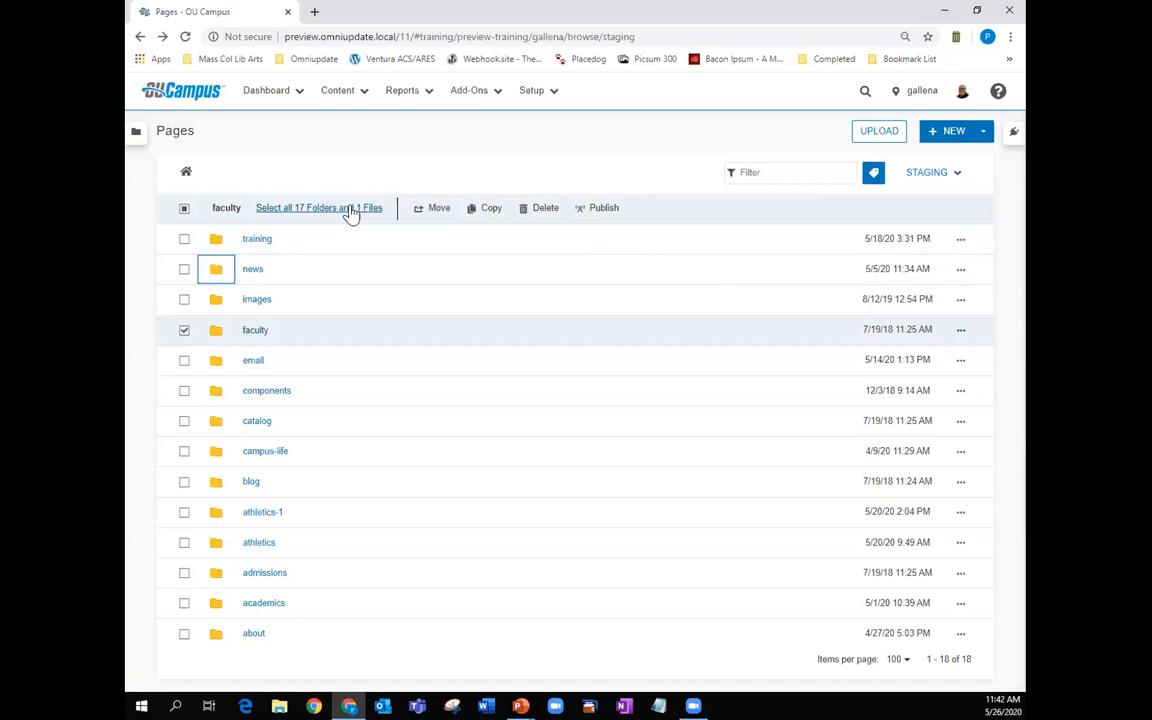
key(Right)
key(Down)
key(Down)
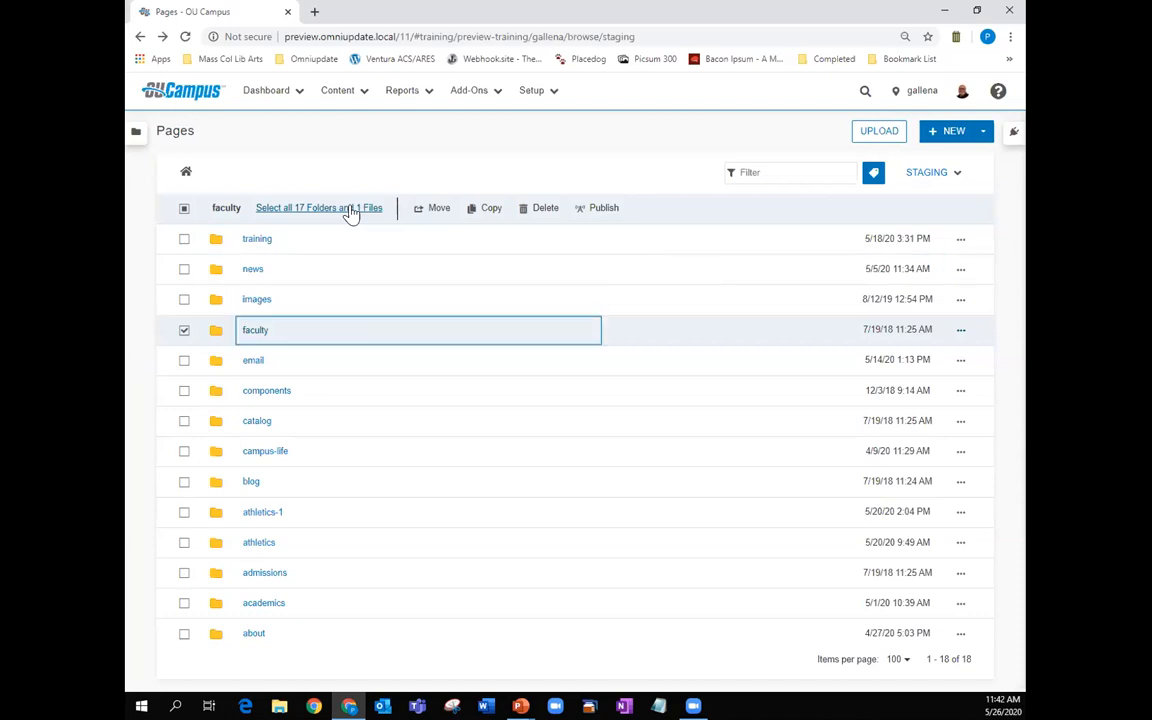
key(Return)
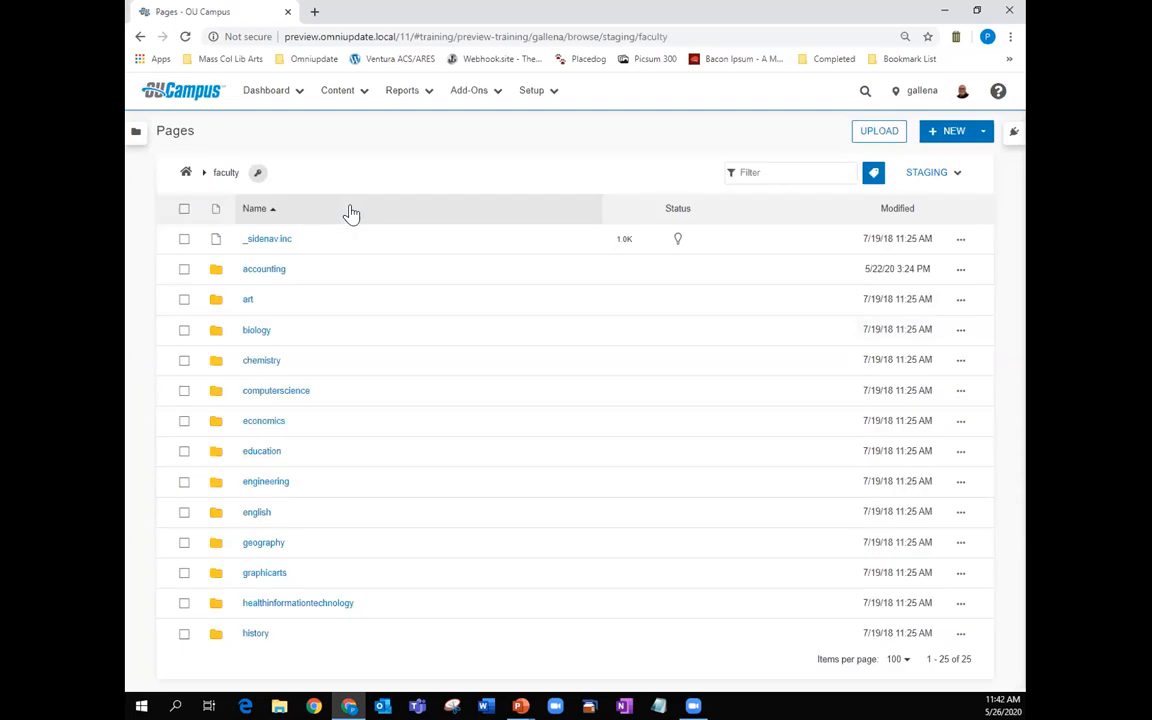
Step: Open the accounting folder within faculty using keyboard focus
key(Tab)
key(Tab)
key(Tab)
key(Tab)
key(Tab)
key(Tab)
key(Tab)
key(Tab)
key(Tab)
key(Tab)
key(Tab)
key(Tab)
key(Tab)
key(Return)
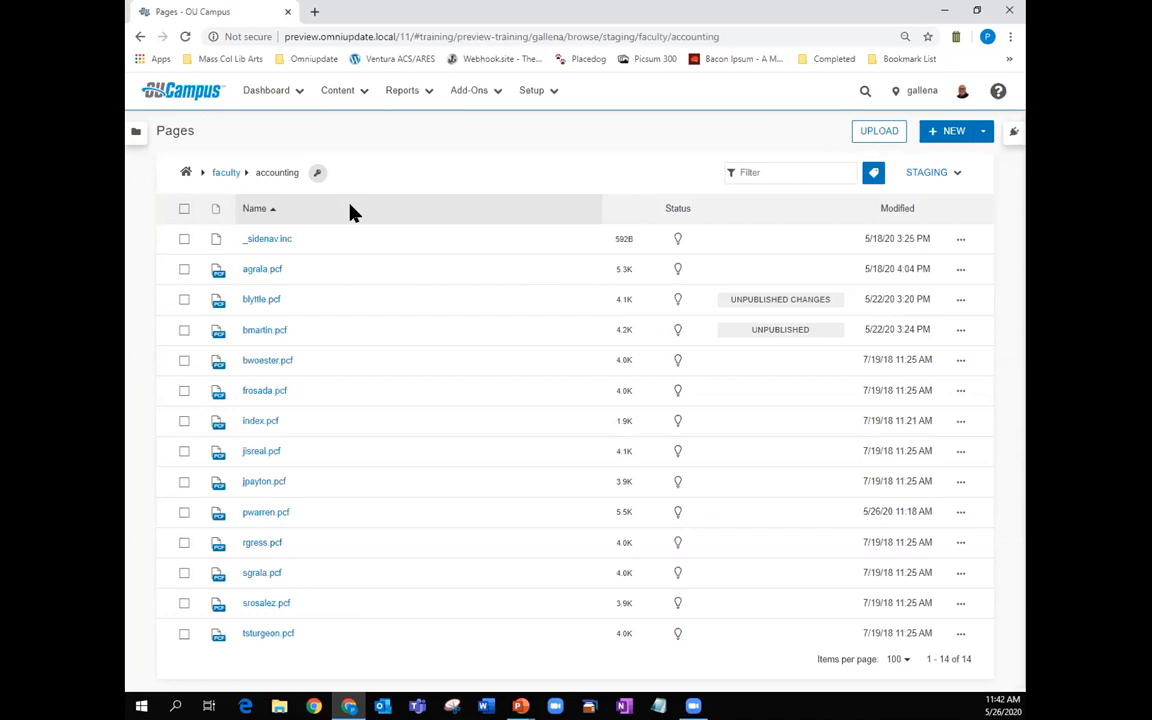
key(Tab)
key(Tab)
key(Tab)
key(Tab)
key(Tab)
key(Tab)
key(Tab)
key(Tab)
key(Tab)
key(Tab)
key(Tab)
key(Tab)
key(Down)
key(Down)
key(Down)
key(Down)
key(Down)
key(Down)
key(Down)
key(Right)
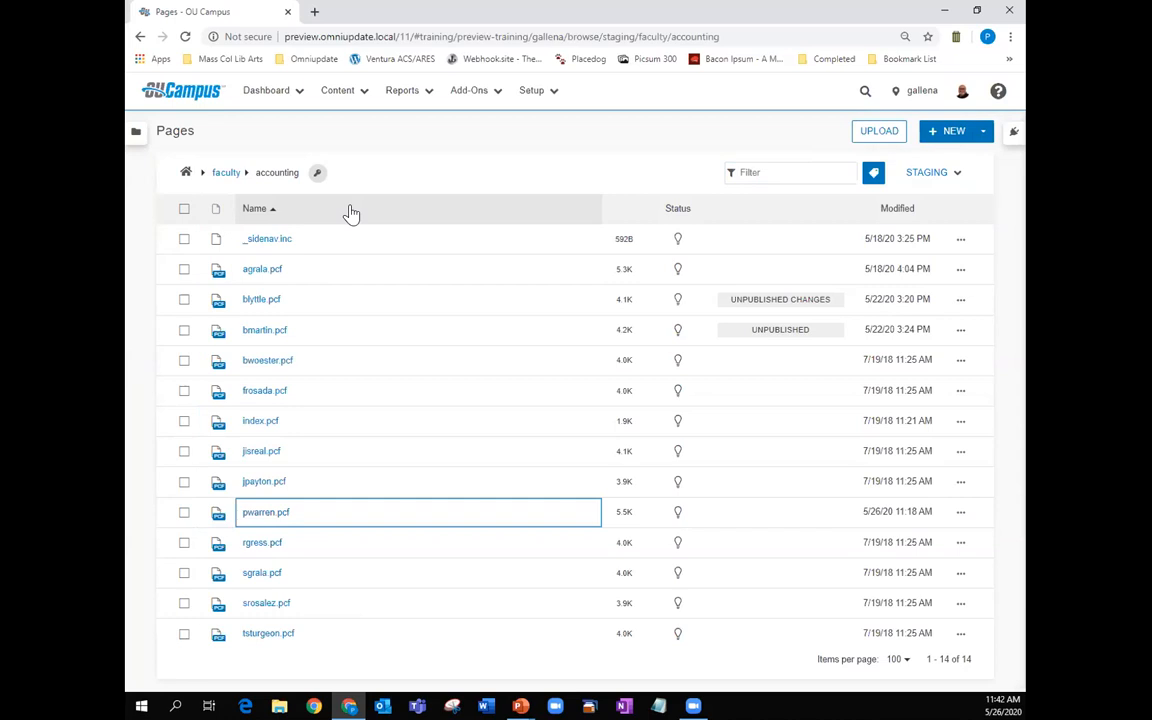
key(Return)
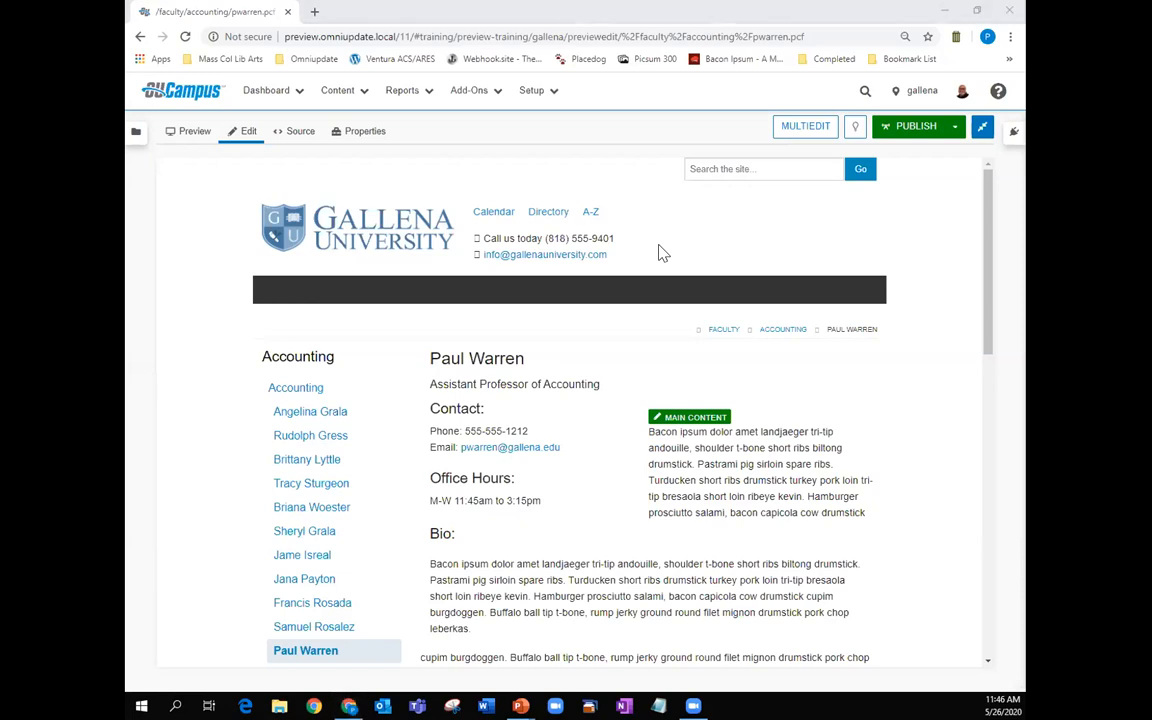
Step: Switch to the PowerPoint slideshow and show the Next Training Tuesday slide
key(alt+Tab)
click(850, 210)
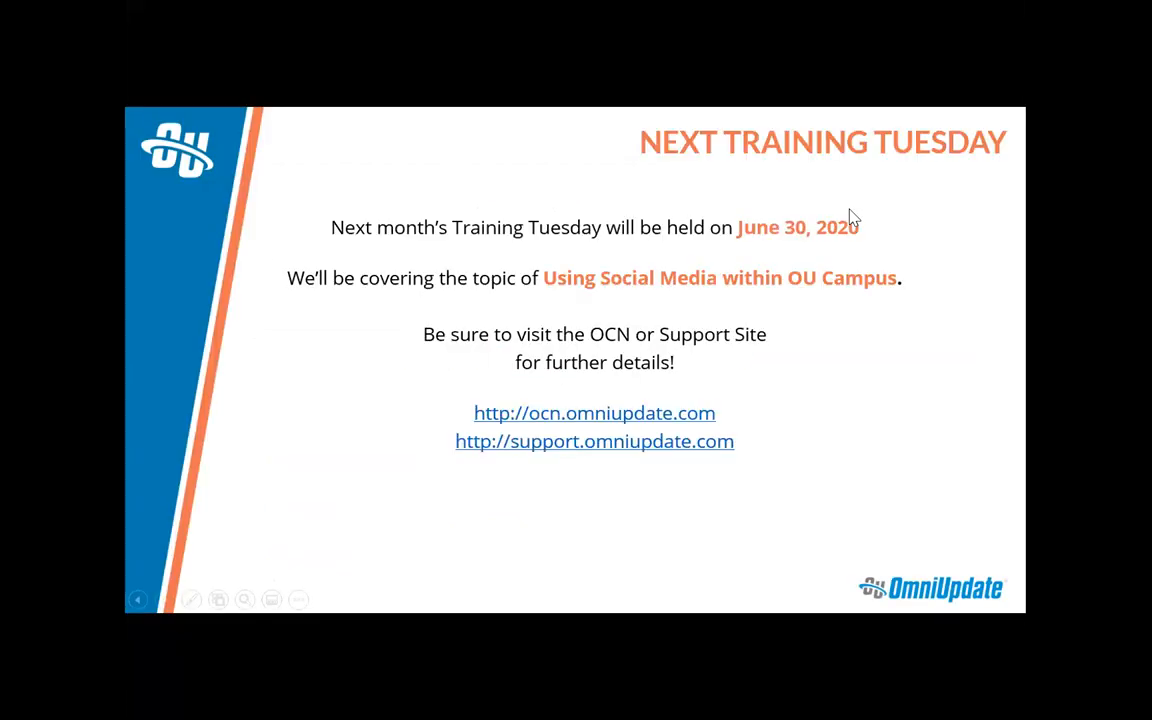
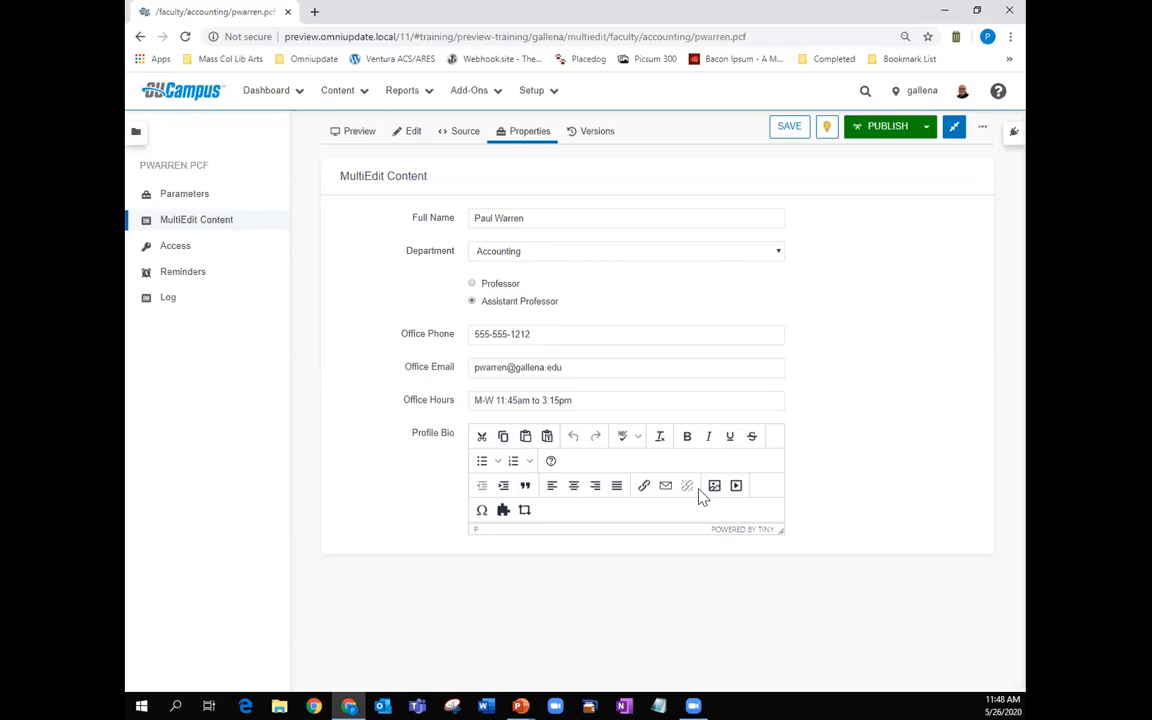
Step: View the available Setup options, close them, and switch back to the Next Training Tuesday slide in PowerPoint
click(548, 91)
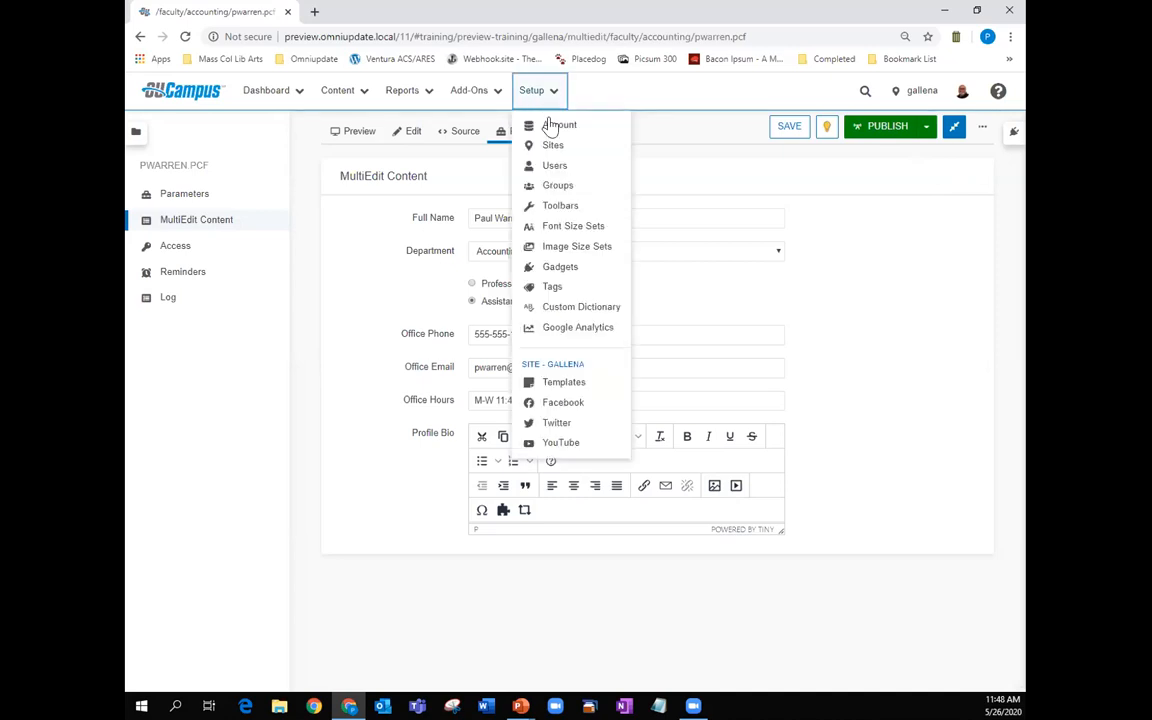
click(640, 89)
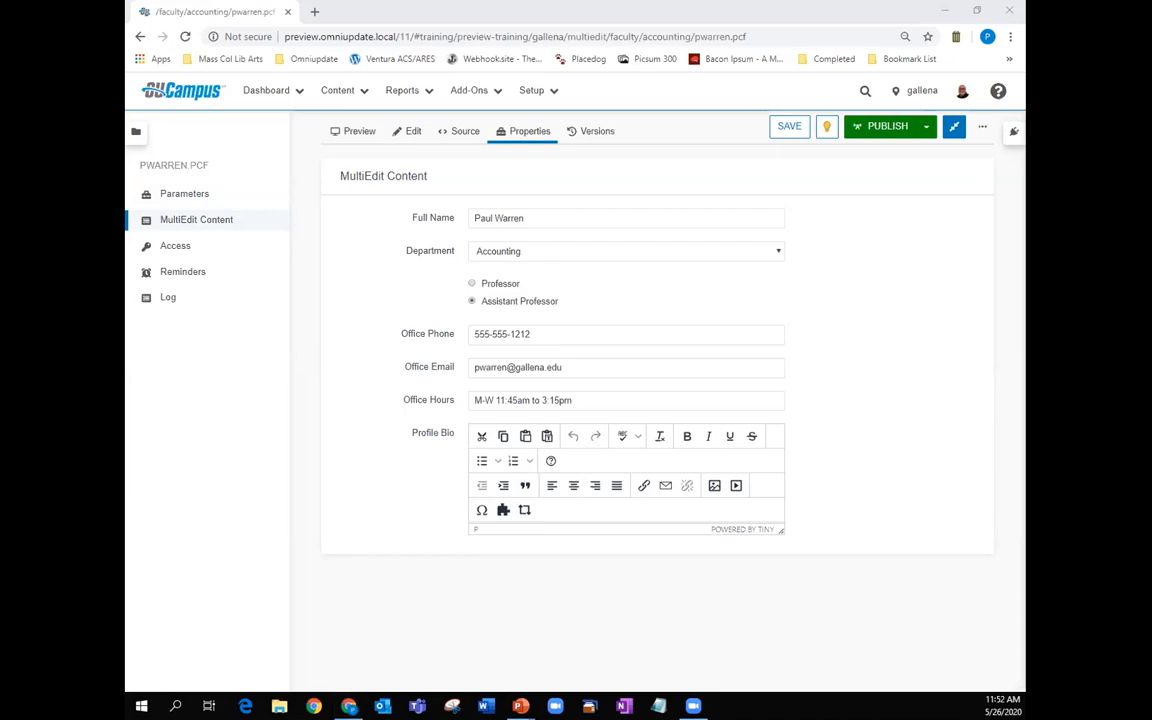
key(alt+Tab)
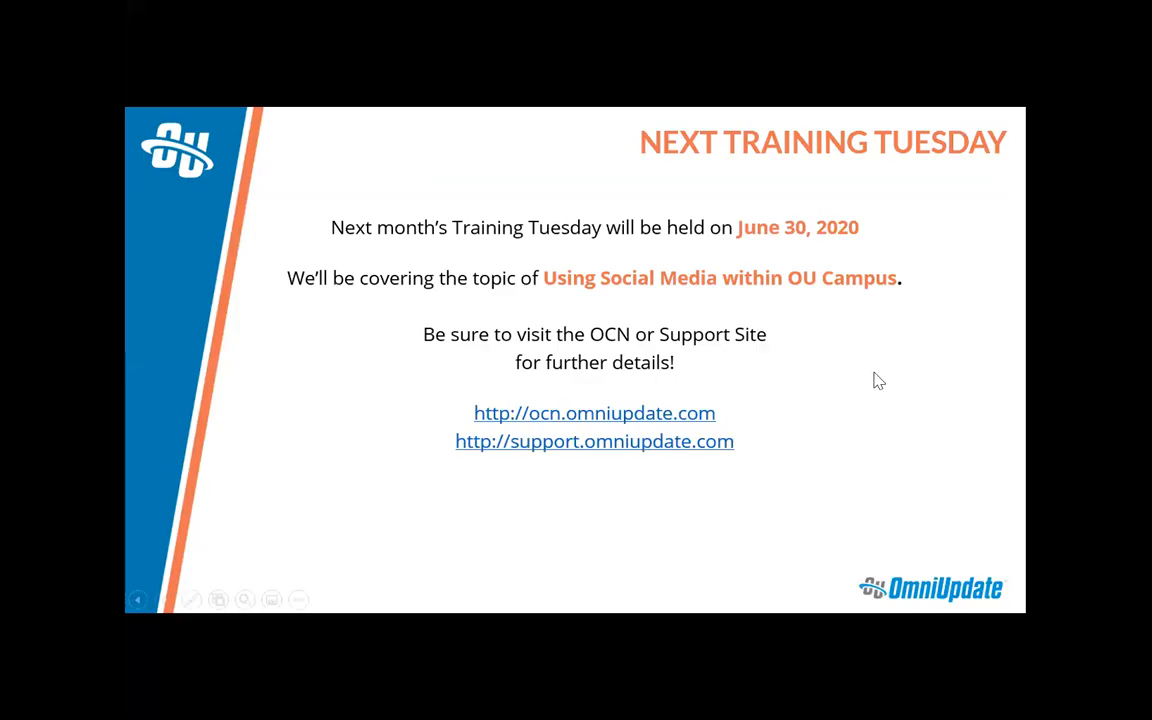